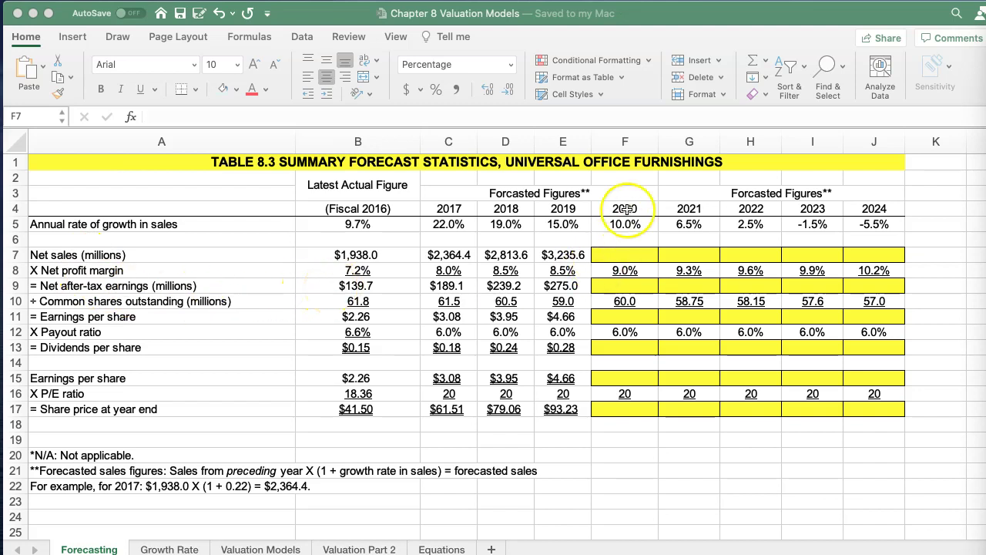
Calculate 2020 net sales in F7 with +E7*(1+F5) and fill the formula across through 2024.
click(622, 255)
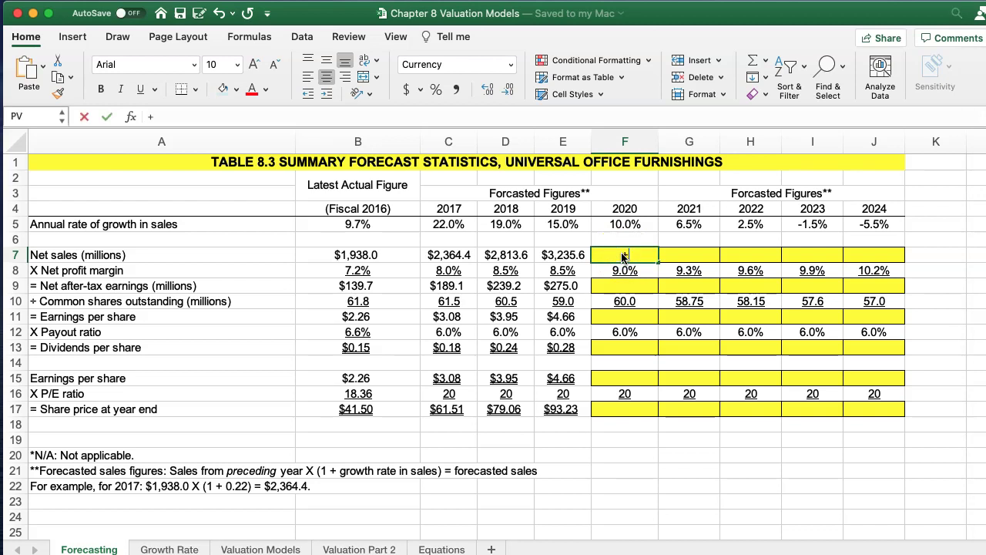
text(+)
click(551, 256)
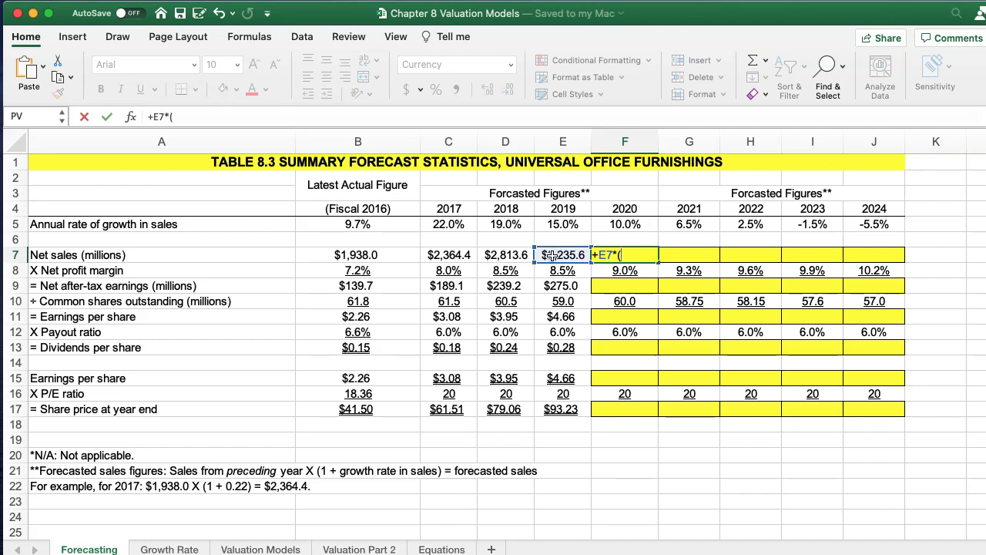
text(*(1+)
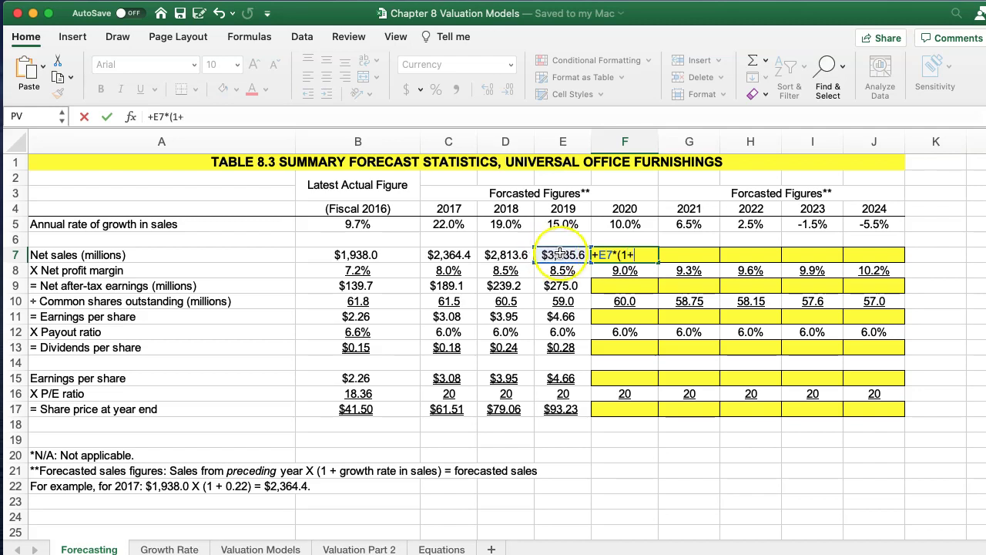
click(606, 223)
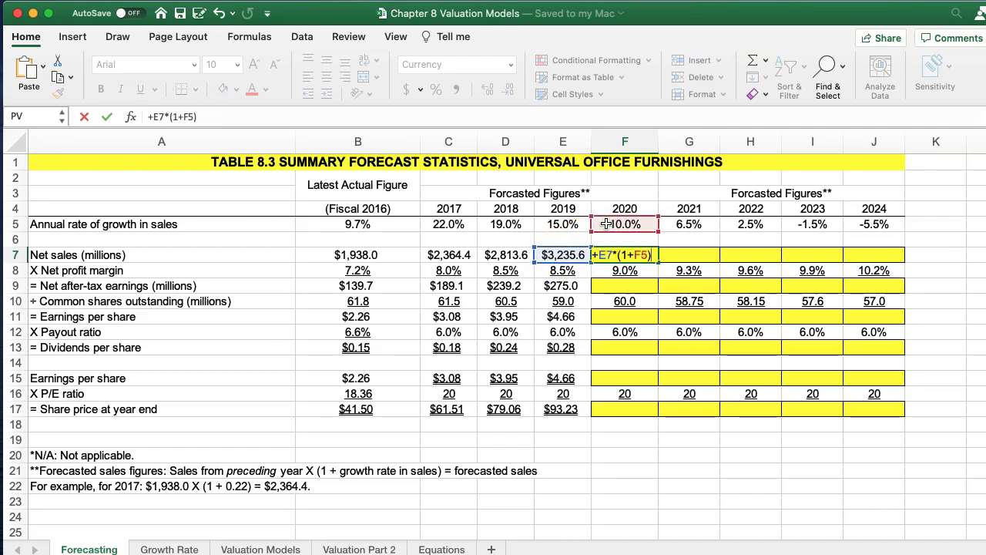
text())
key(Return)
click(614, 256)
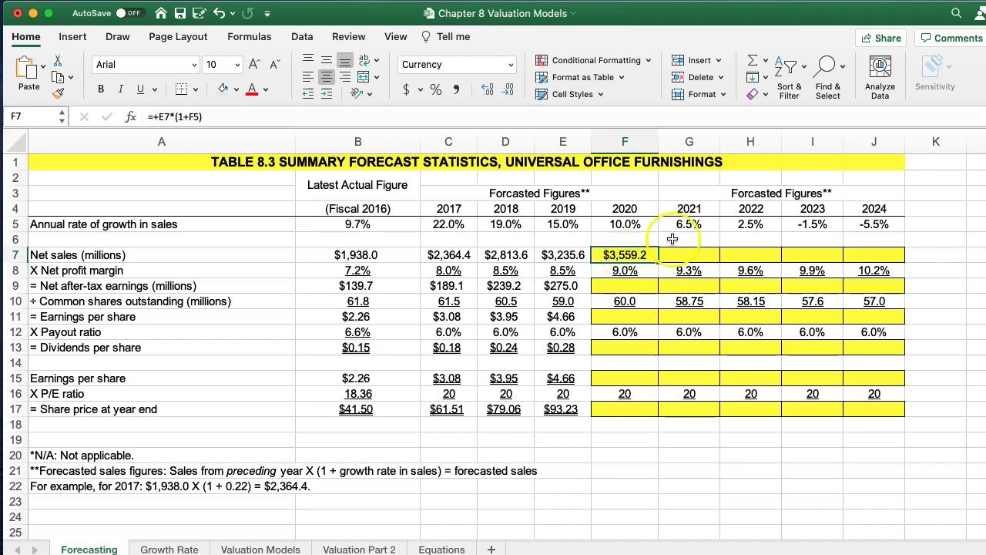
drag(659, 261, 876, 258)
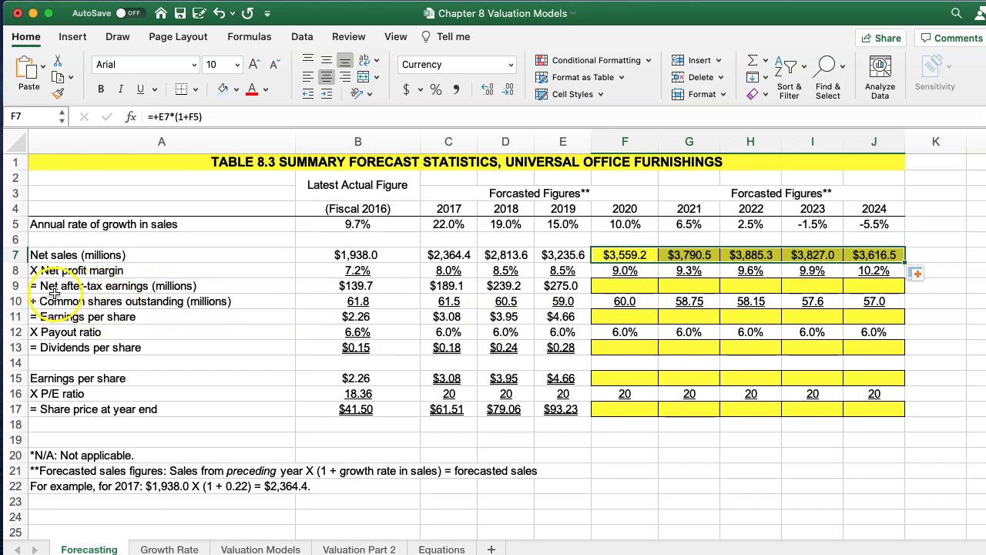
Calculate 2020 net after-tax earnings in F9 with +F7*F8 and fill the formula across through 2024.
click(624, 286)
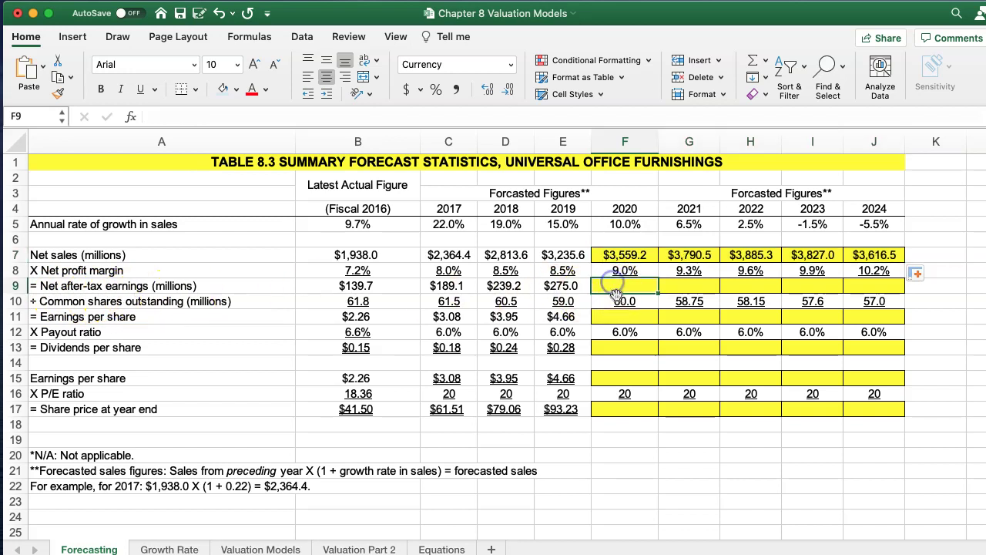
text(+)
click(621, 255)
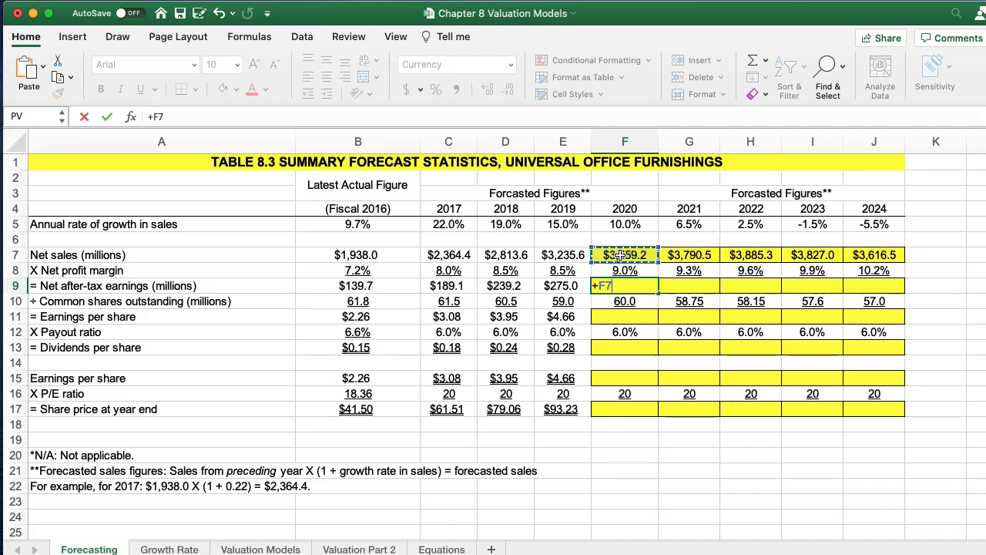
text(*)
click(624, 269)
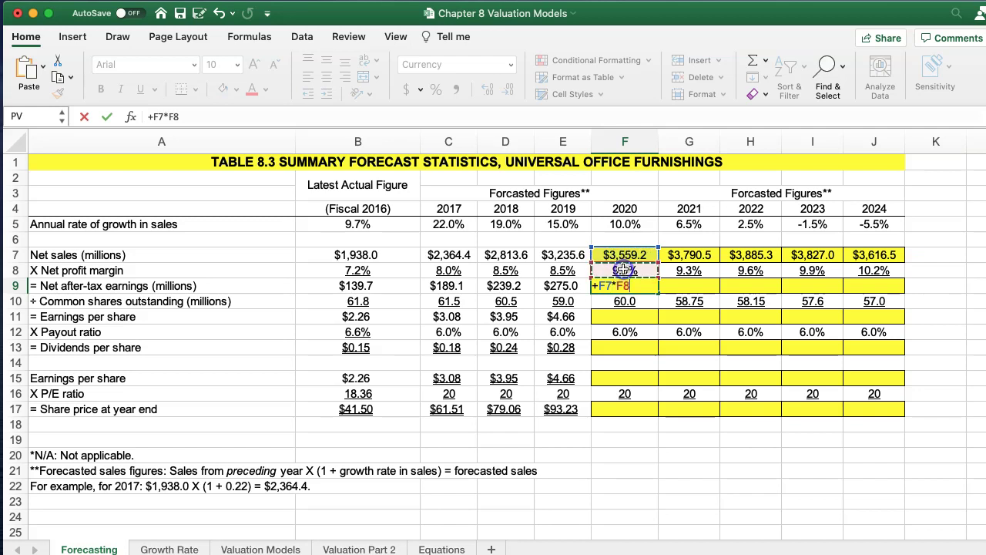
key(Return)
click(627, 286)
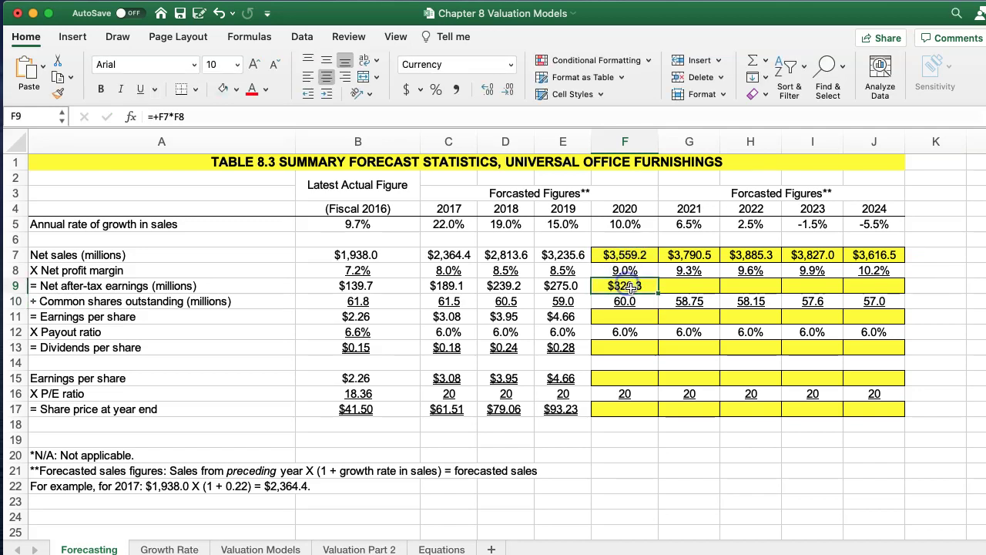
drag(672, 295, 897, 301)
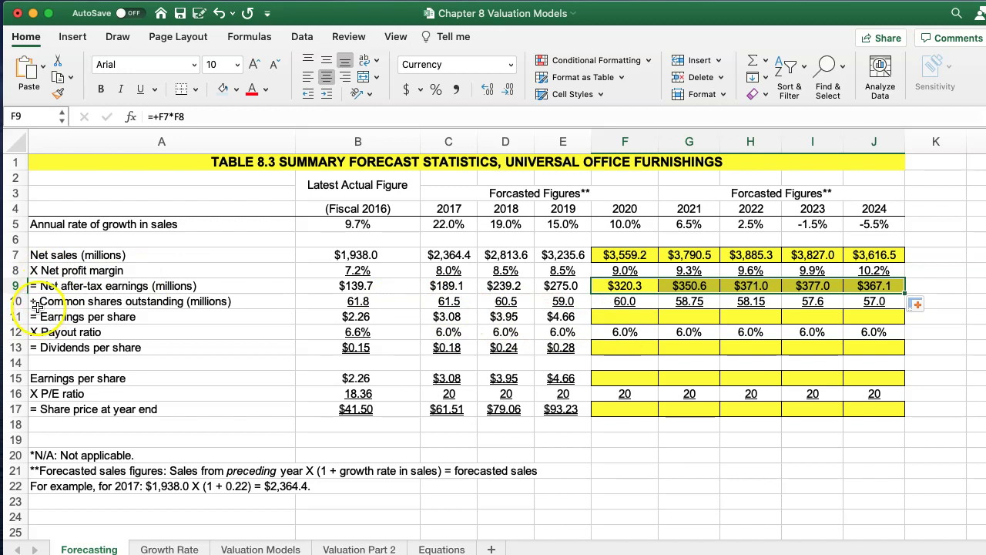
Calculate 2020 earnings per share in F11 with the formula +F9/F10.
click(610, 319)
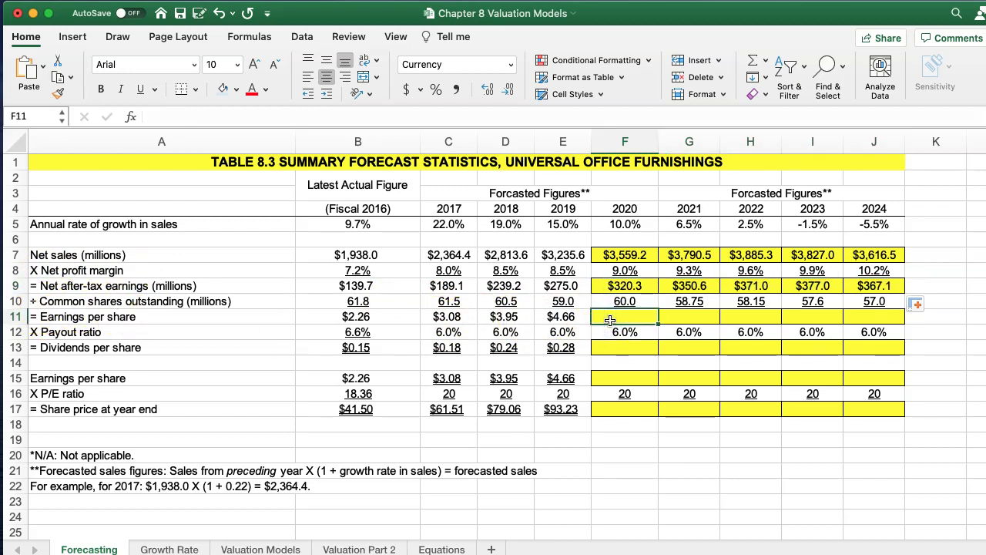
click(608, 286)
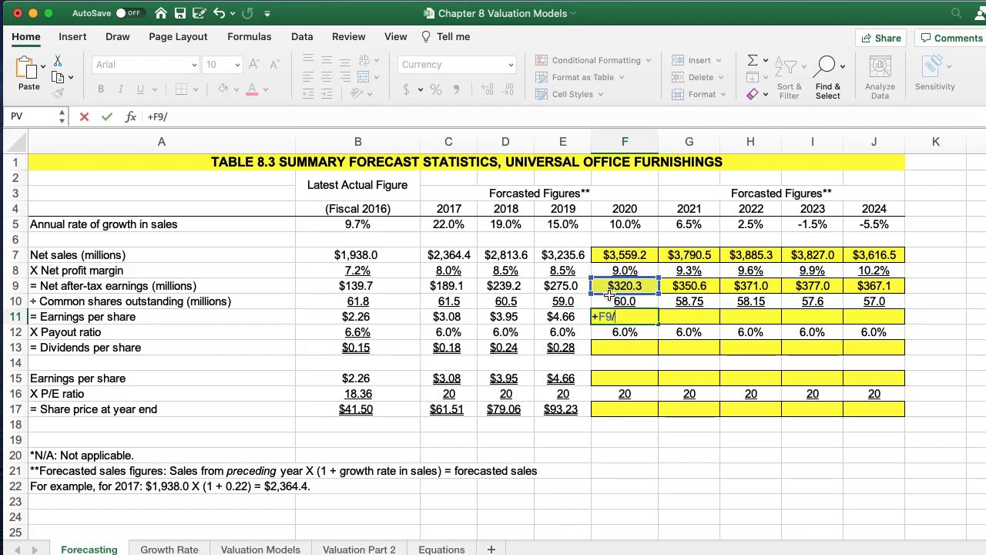
click(609, 300)
key(Return)
Show the 2020 earnings per share in F11 with two decimals and fill it across through 2024.
click(611, 317)
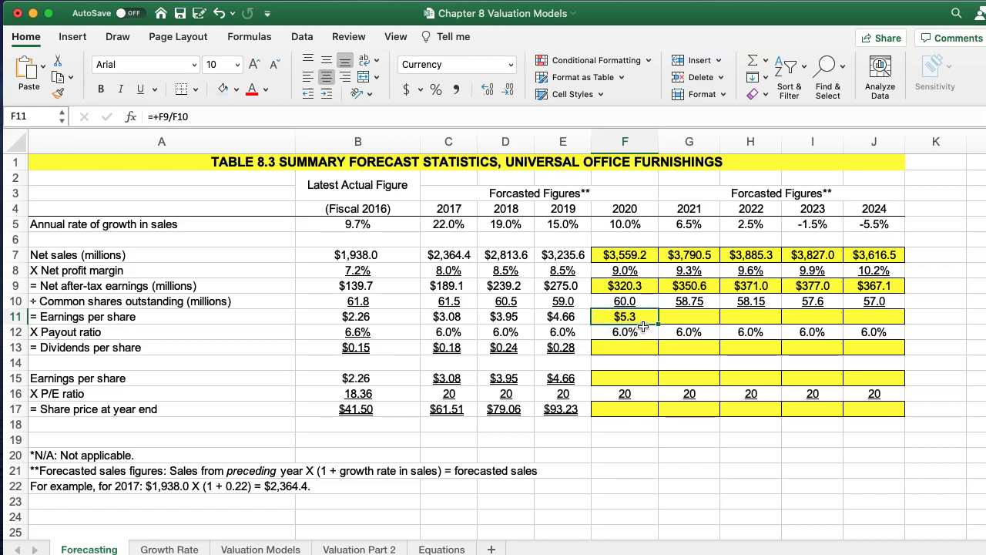
click(487, 89)
drag(657, 324, 814, 334)
drag(887, 327, 886, 328)
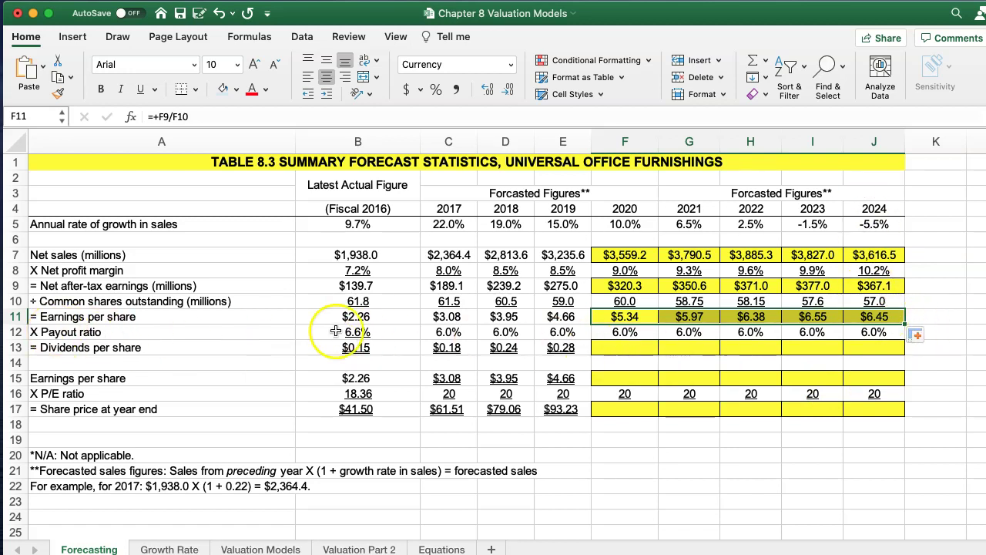
Calculate dividends per share in row 13 for 2020 through 2024 from +F11*F12 in F13, displayed with two decimals.
click(612, 350)
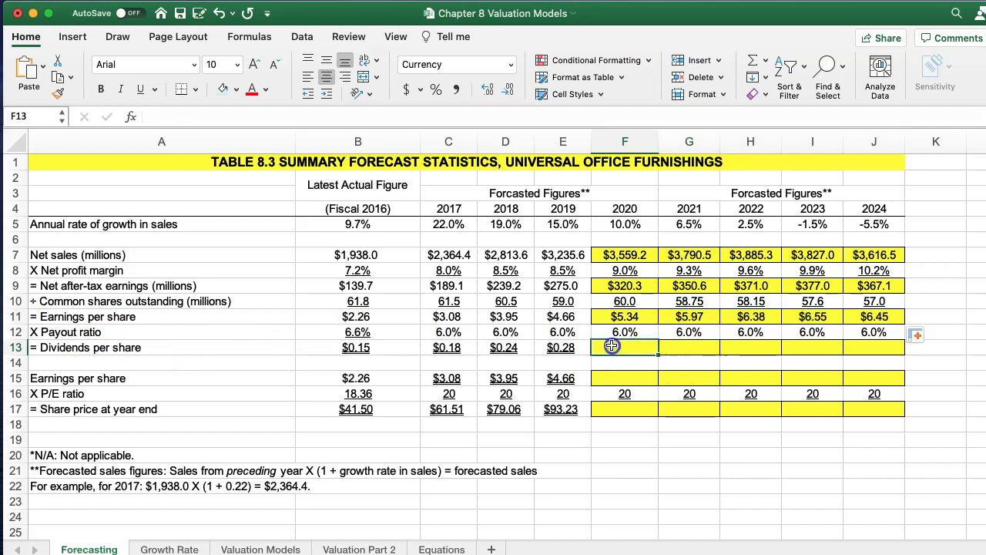
text(+)
click(612, 316)
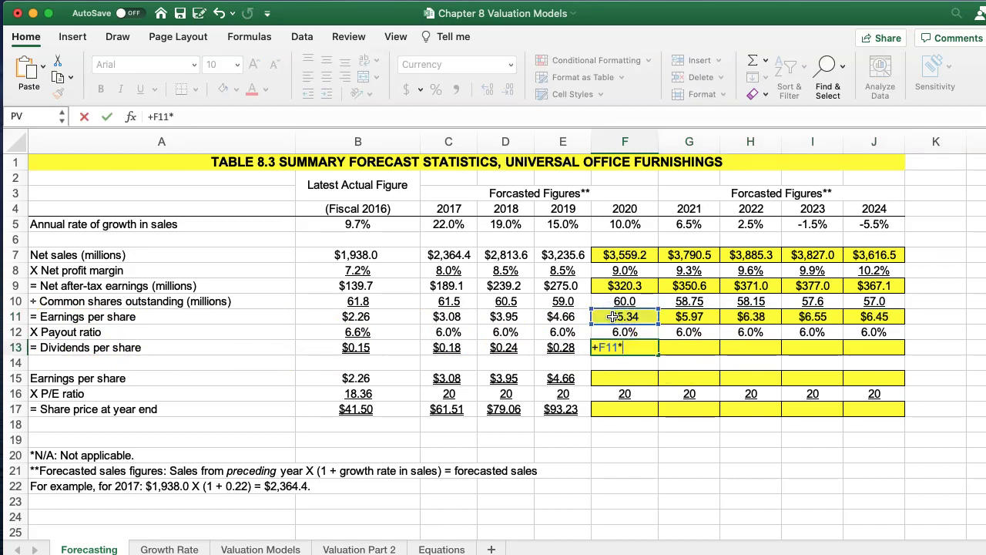
text(*)
click(612, 332)
key(Return)
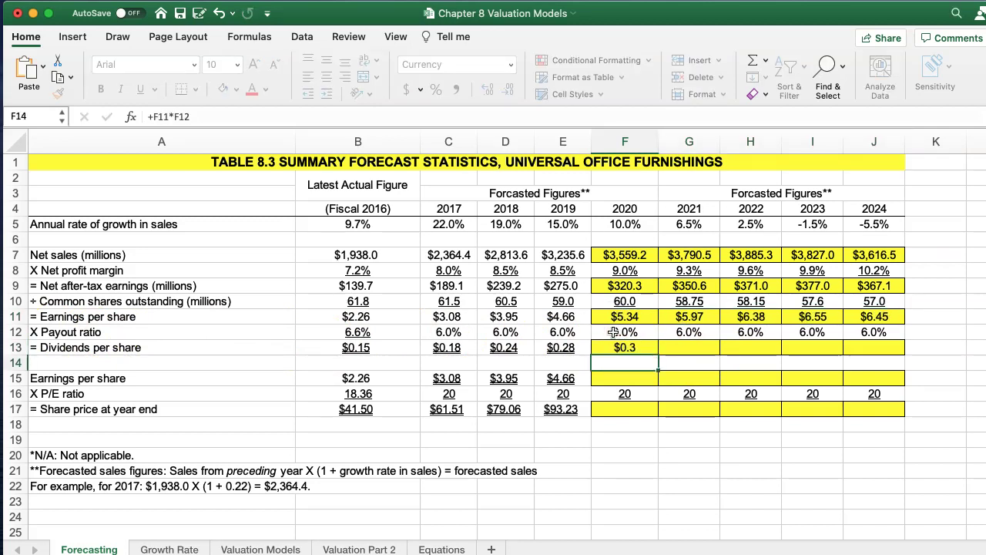
click(613, 348)
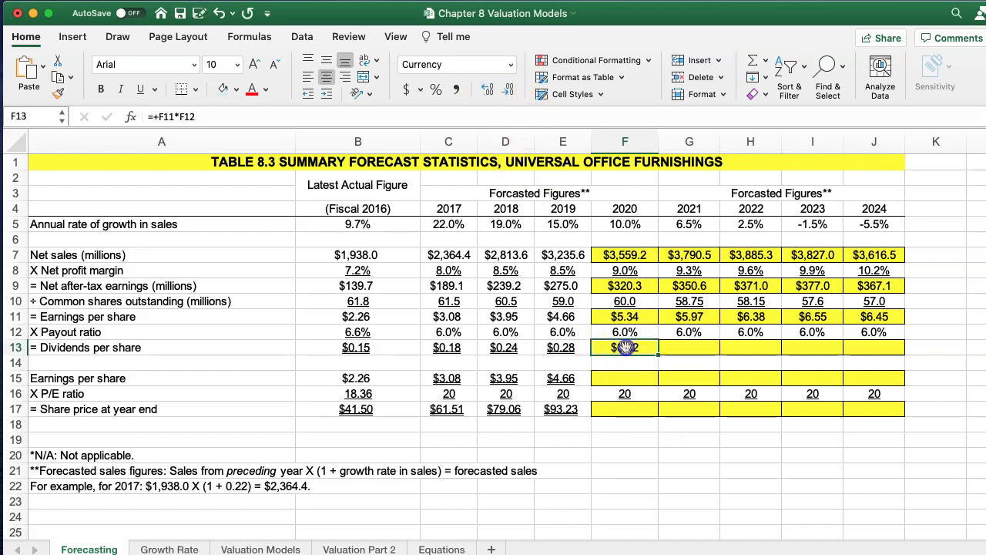
drag(662, 356, 888, 360)
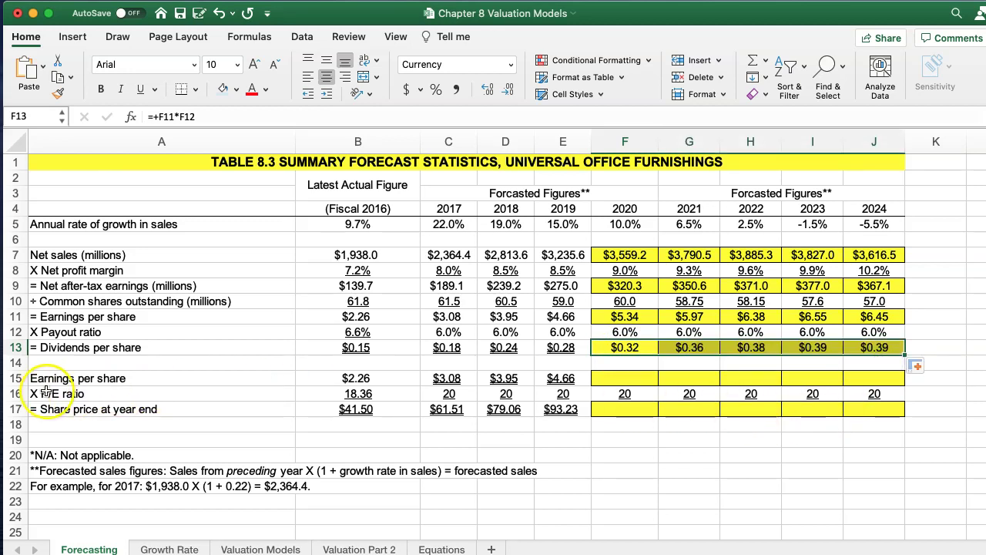
Link the 2020 earnings per share in F15 to F11 and show it with two decimals.
click(610, 377)
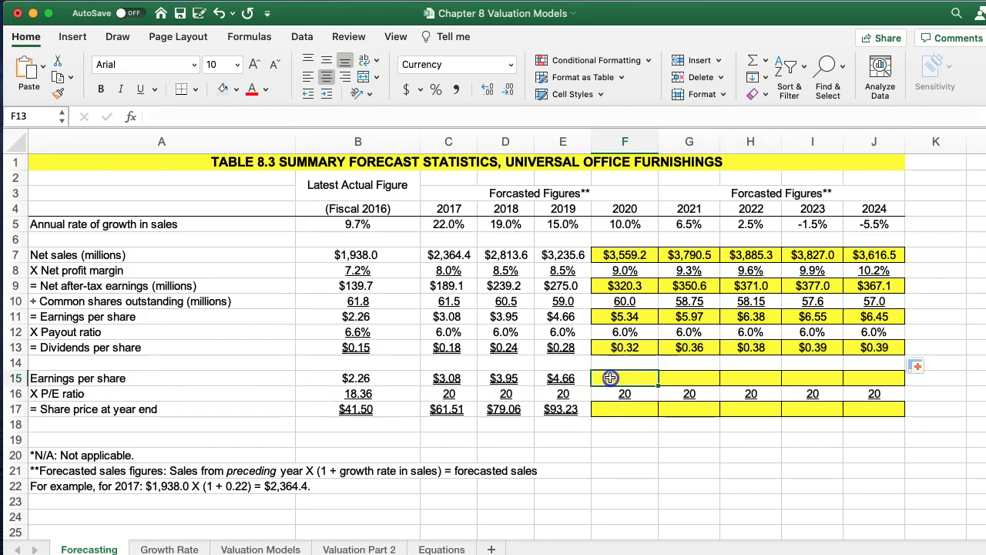
text(=)
click(609, 317)
key(Return)
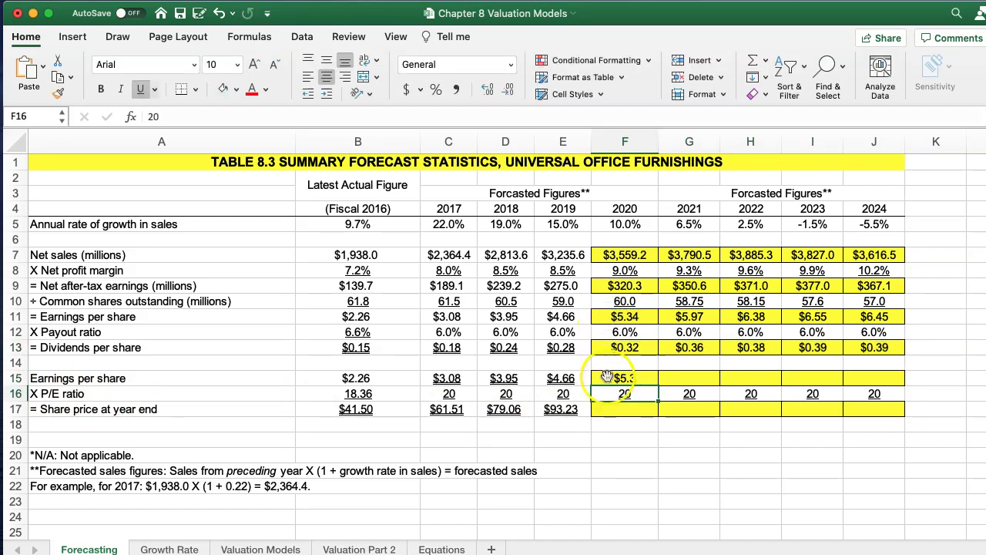
click(607, 377)
click(487, 89)
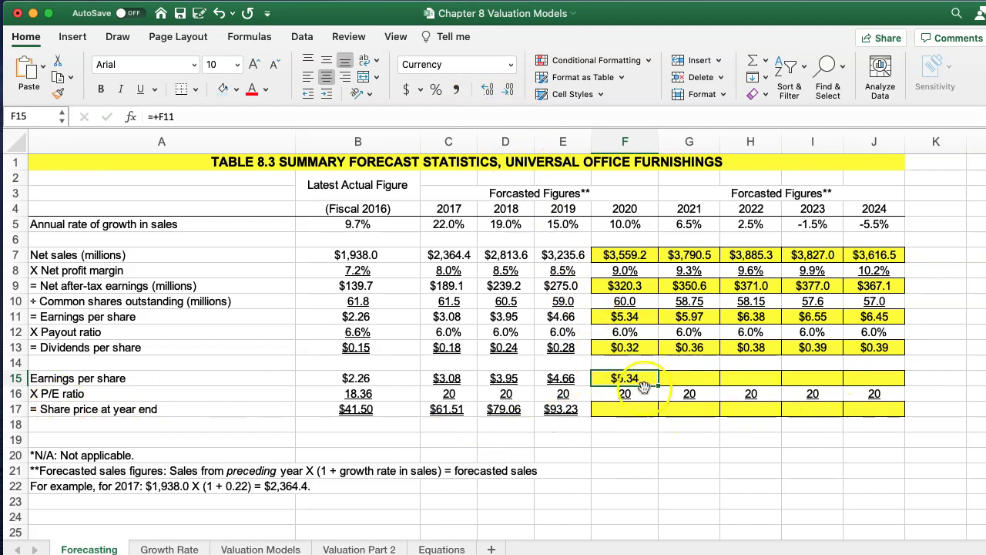
Calculate the 2020 year-end share price in F17 with the formula +F15*F16.
click(626, 410)
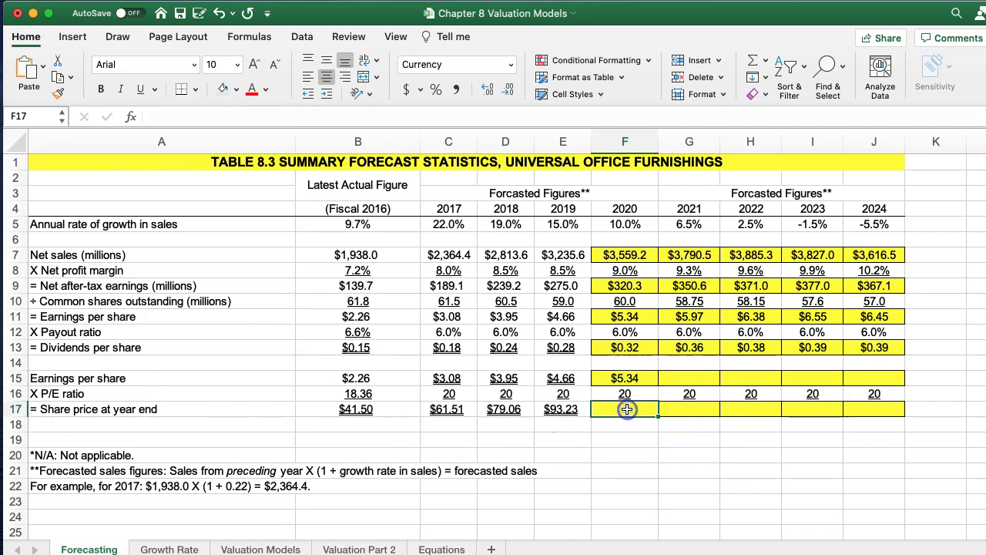
text(+)
click(625, 378)
text(*)
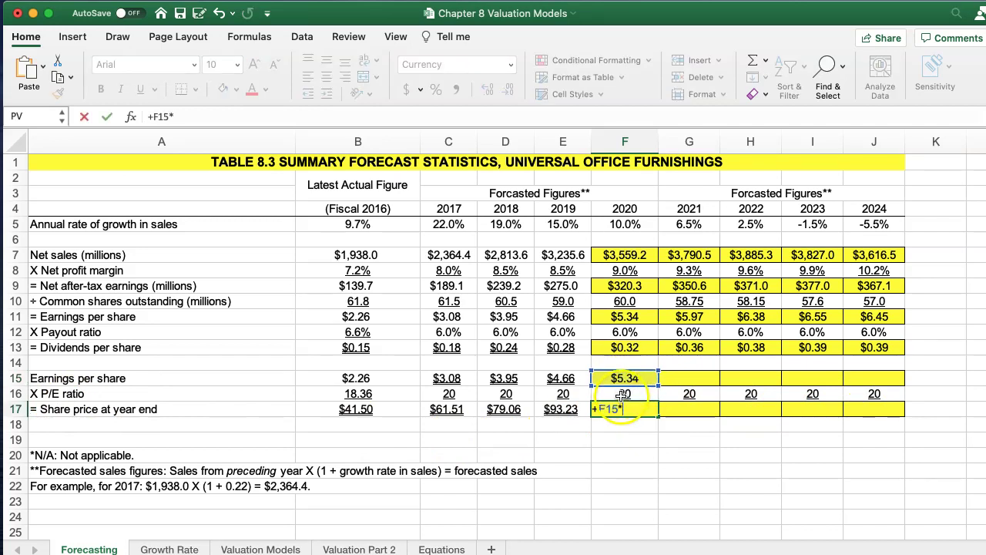
click(623, 394)
key(Return)
Fill the share price formula from F17 across 2021 to 2023.
click(622, 409)
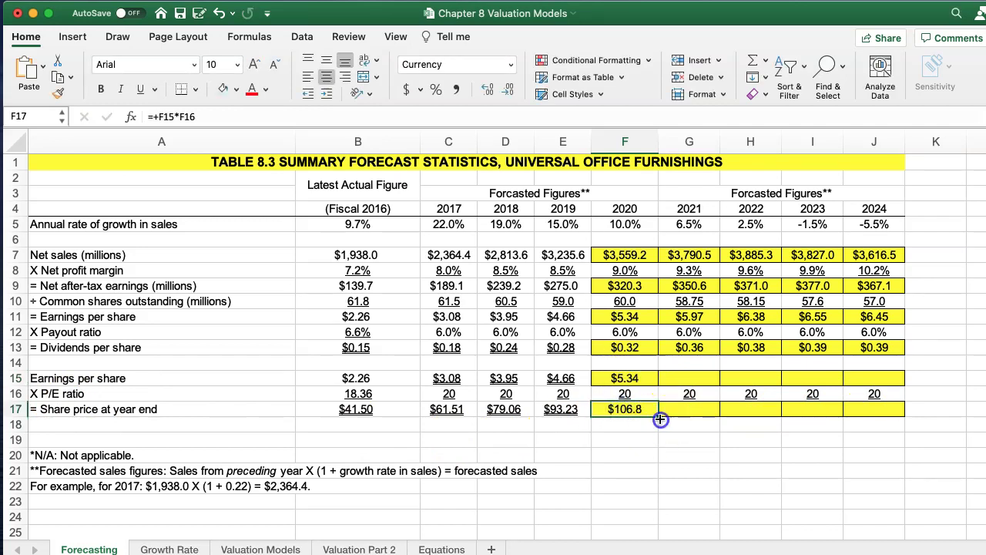
drag(661, 419, 844, 420)
click(856, 426)
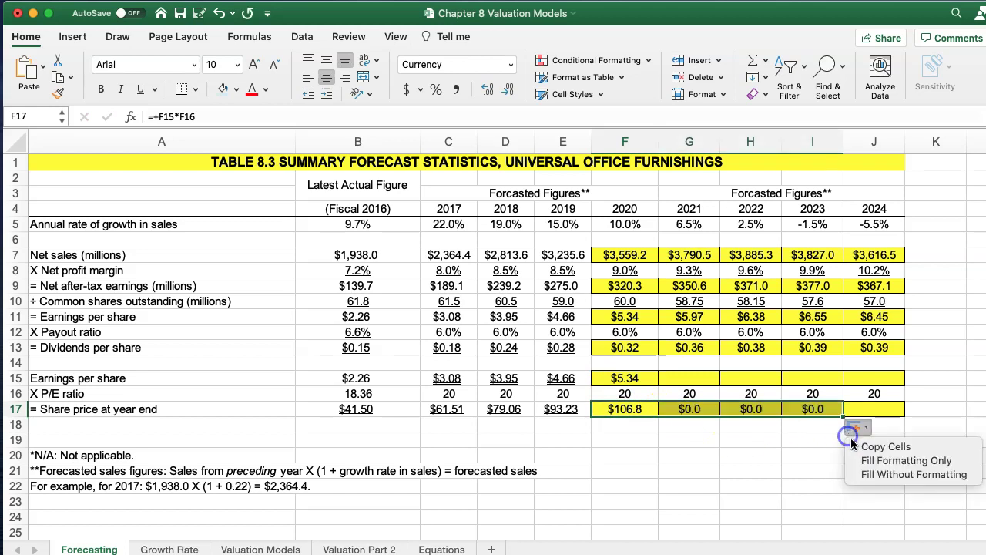
Fill the earnings per share in F15 and the share price in F17 across their rows through 2024.
click(624, 379)
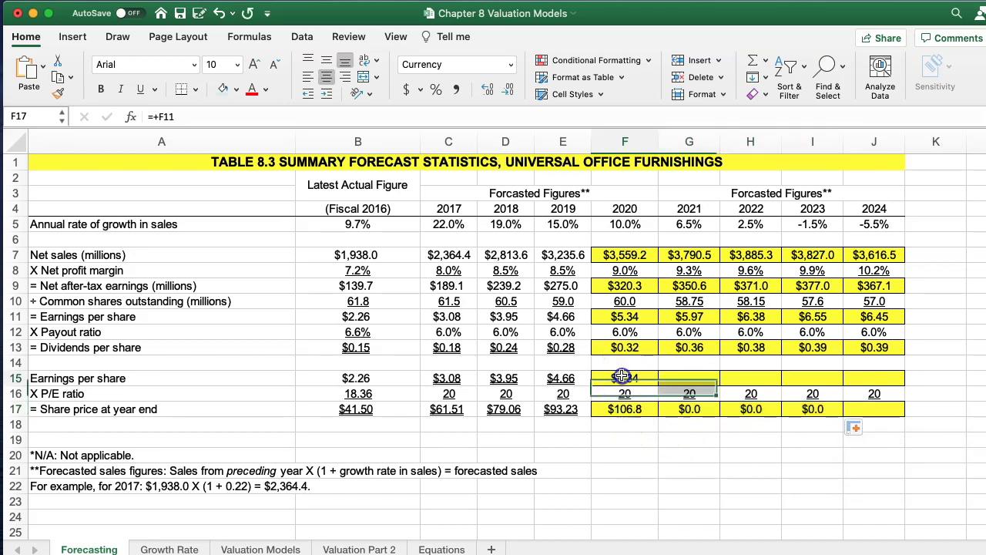
drag(658, 385, 878, 393)
click(690, 409)
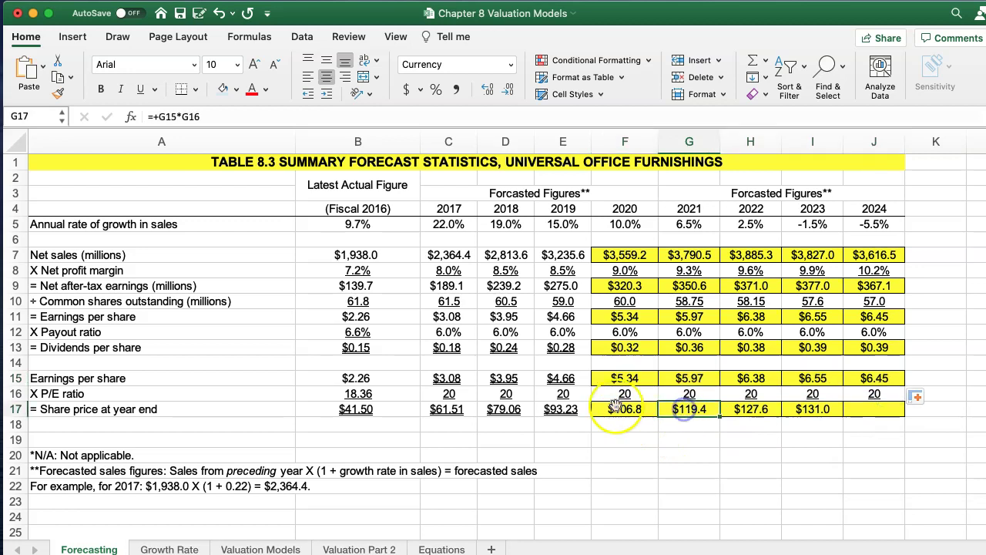
click(616, 405)
drag(660, 420, 884, 433)
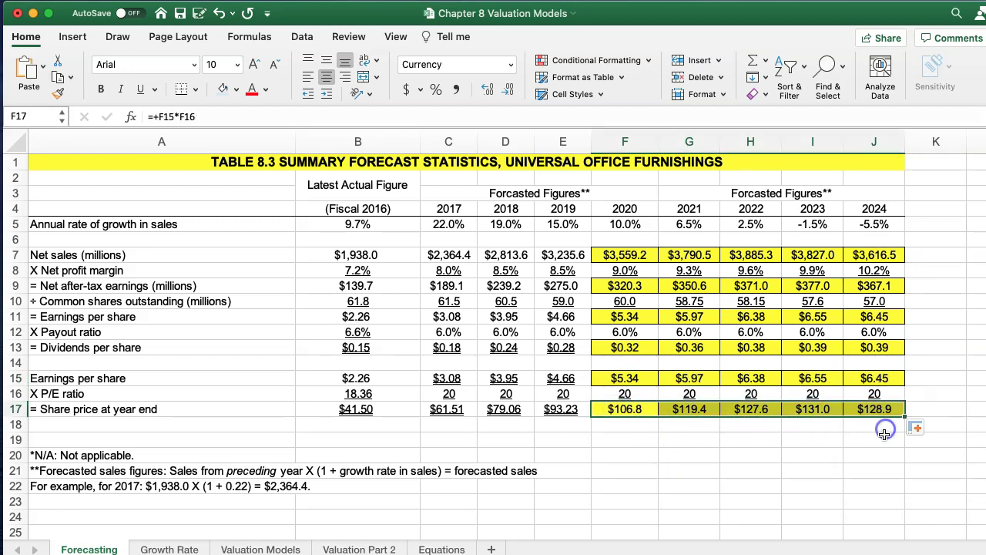
click(875, 412)
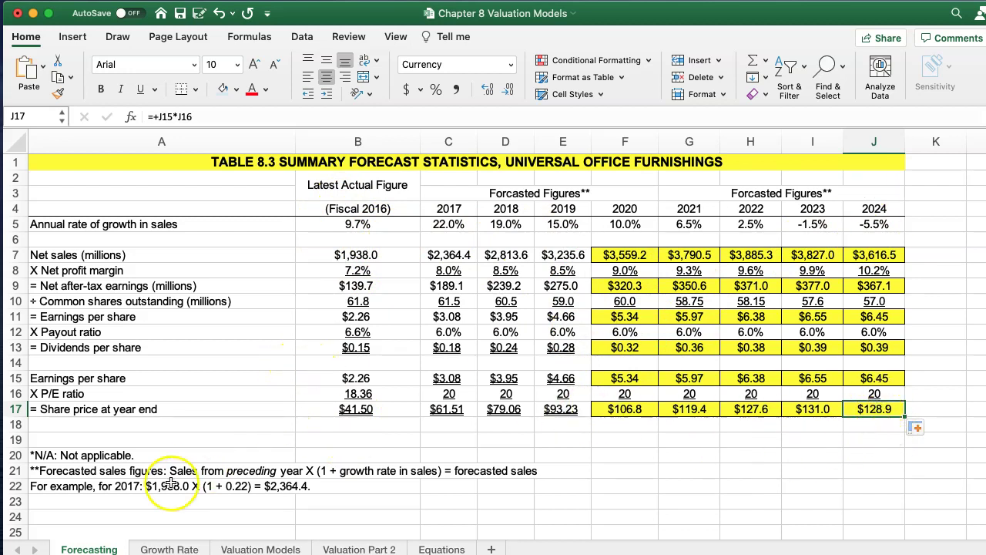
Open the Growth Rate sheet at the first dividend stream table.
click(169, 548)
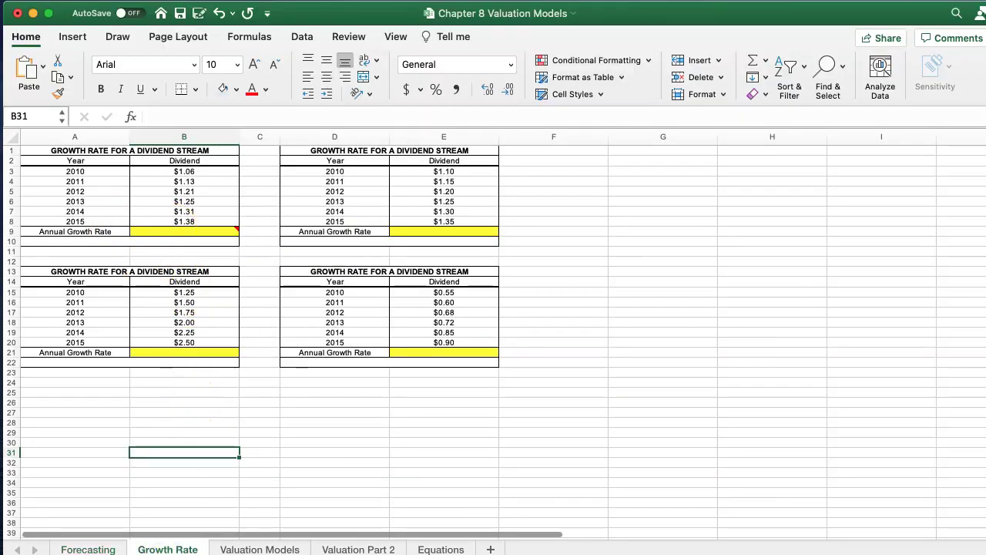
scroll(493, 334, up, 5)
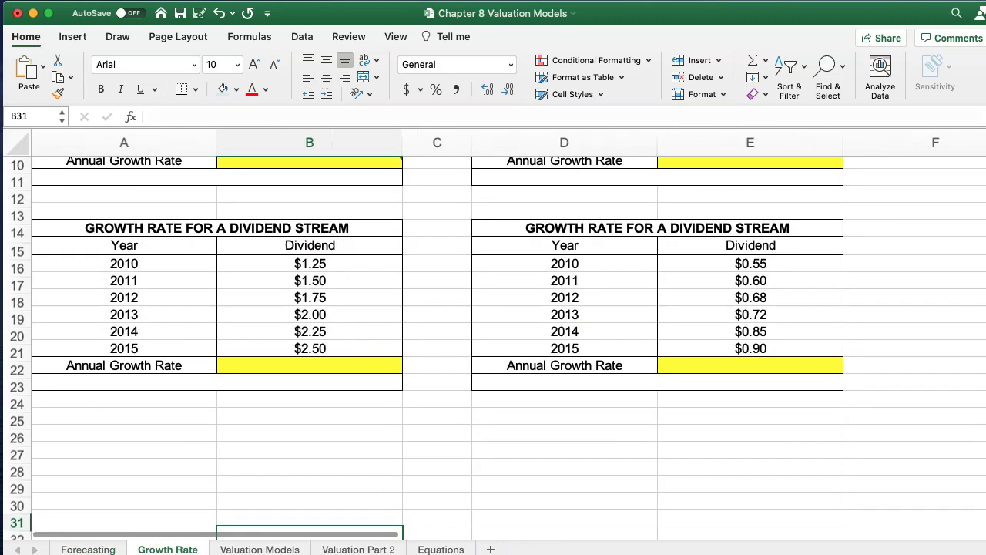
scroll(511, 290, up, 10)
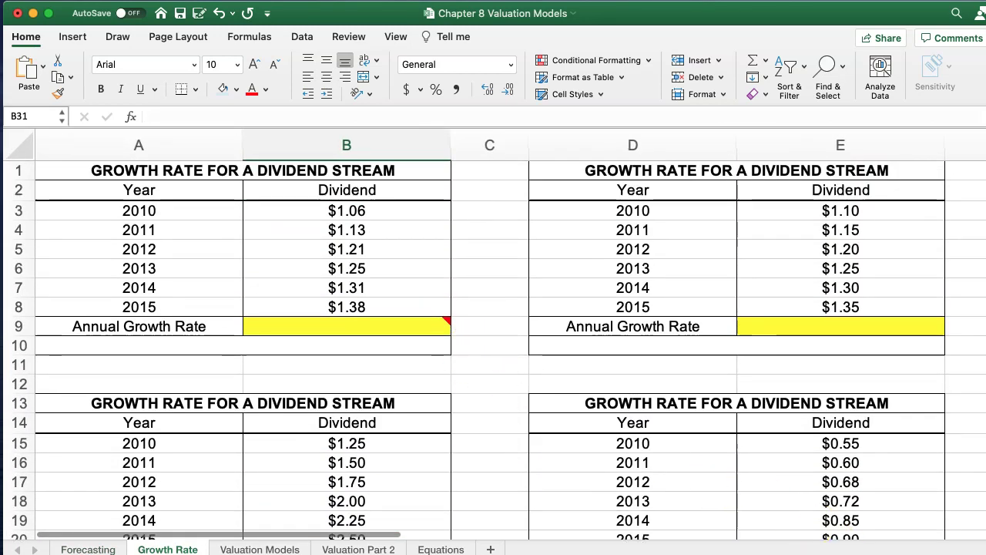
scroll(493, 333, up, 2)
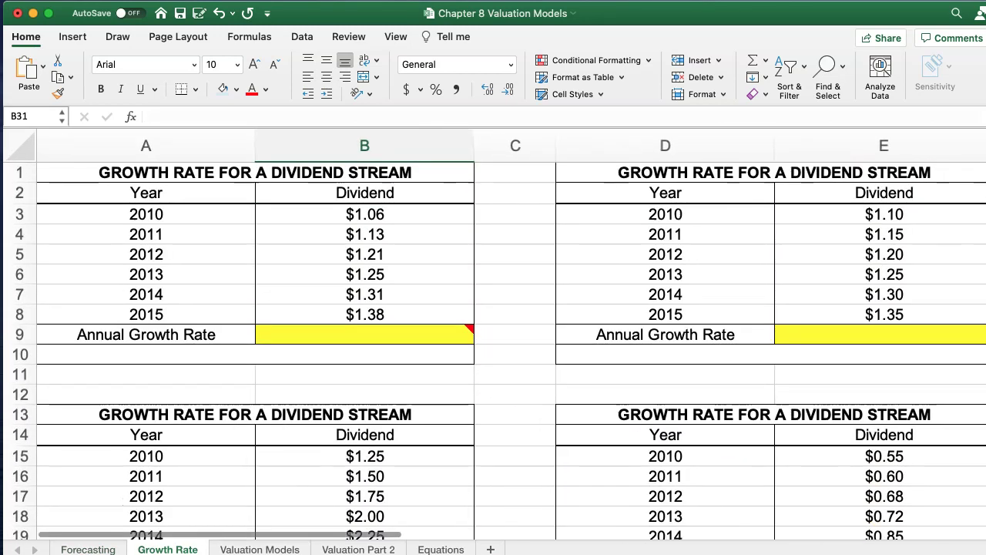
Insert the RATE function in B9 for the first dividend stream's annual growth rate, with Nper as +A8-A3.
scroll(231, 275, up, 2)
mouse_move(355, 342)
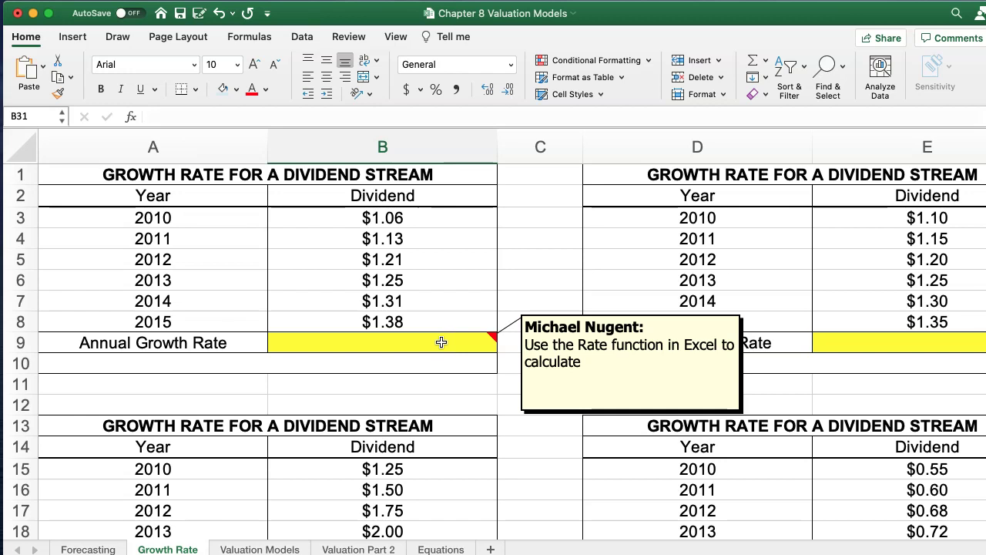
click(384, 340)
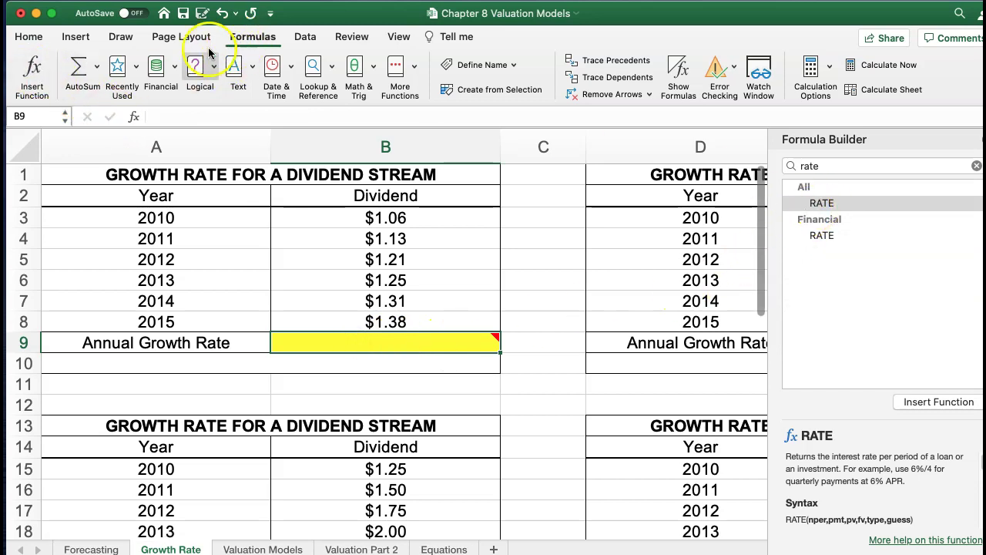
double_click(821, 203)
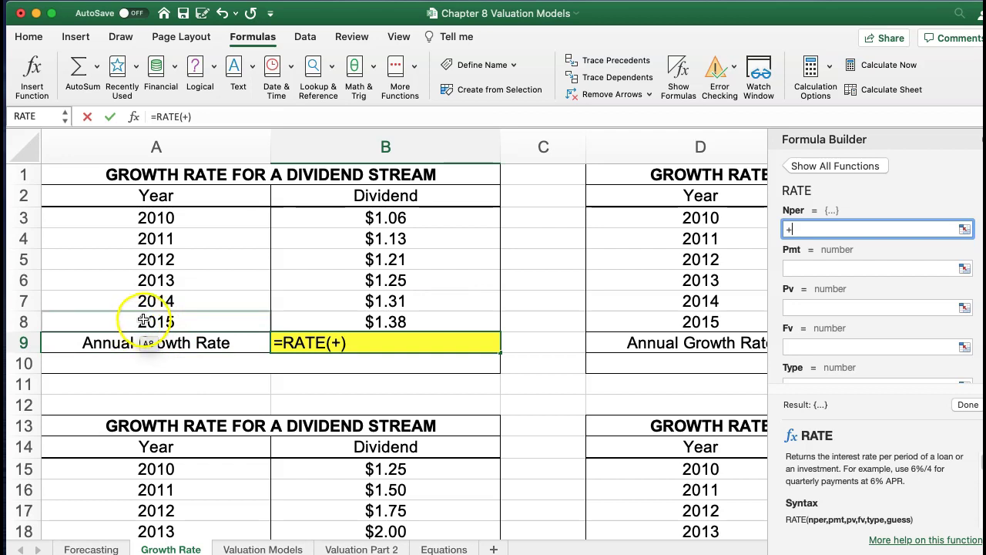
click(144, 321)
text(-)
click(139, 219)
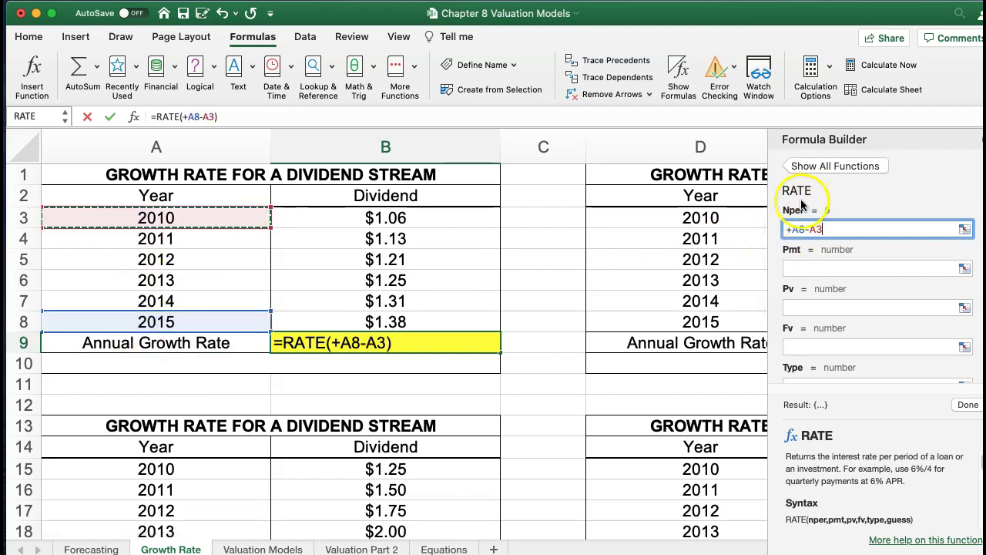
Complete the RATE function in B9 with Pmt 0, Pv -B3 and Fv B8, then close the Formula Builder.
click(803, 268)
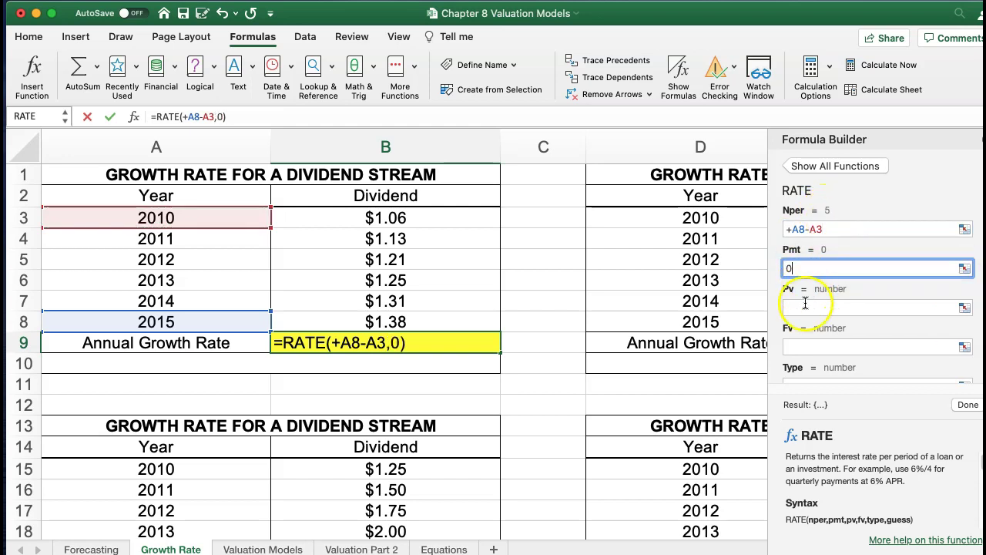
click(805, 307)
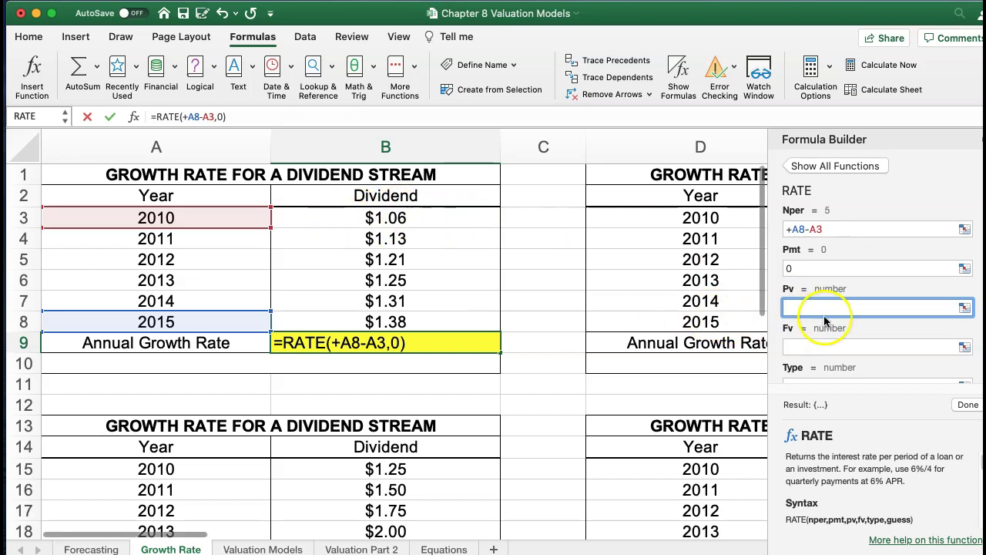
text(-)
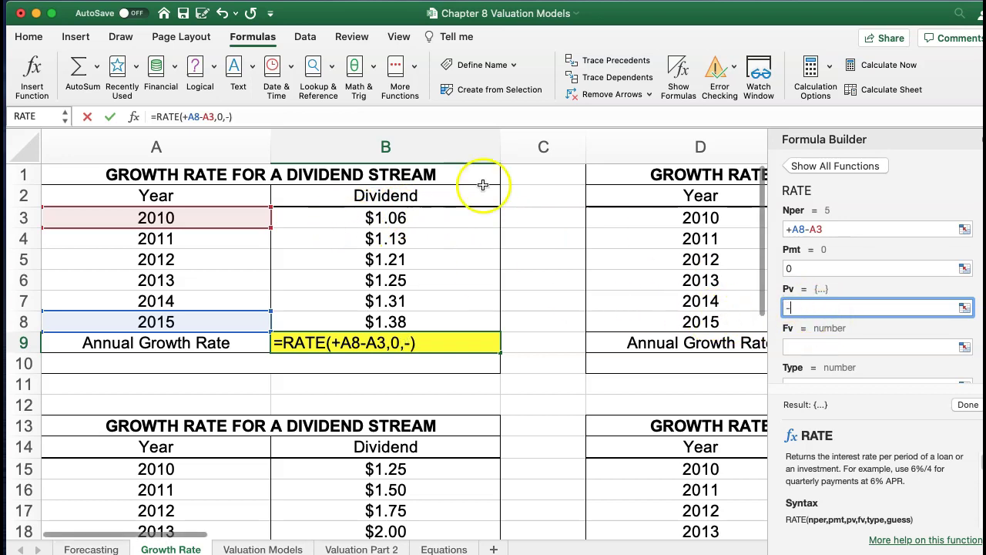
click(355, 216)
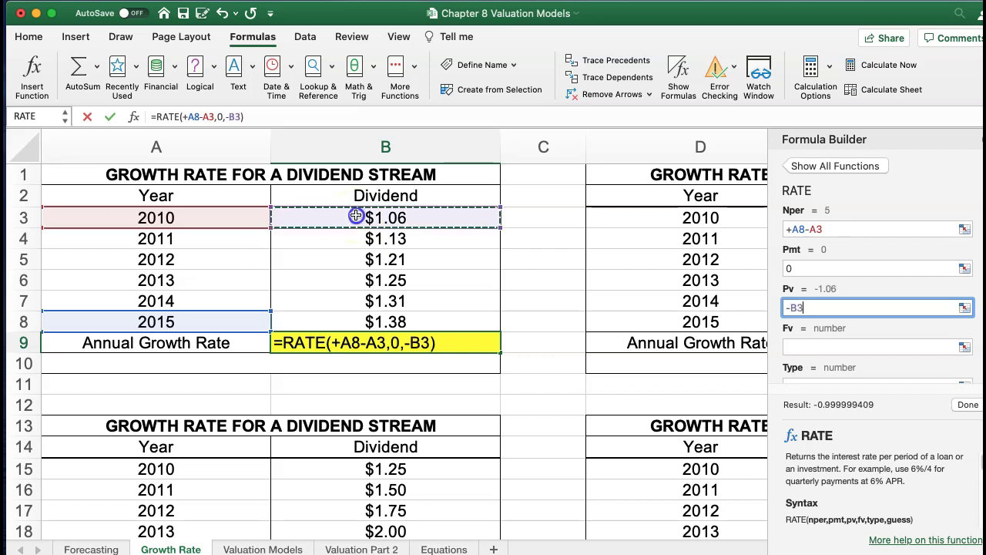
click(808, 345)
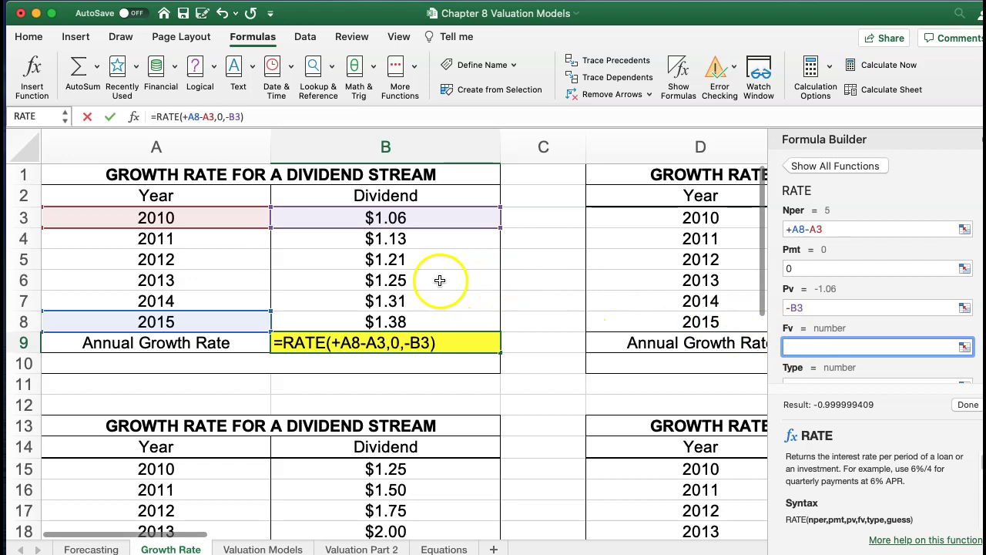
click(377, 320)
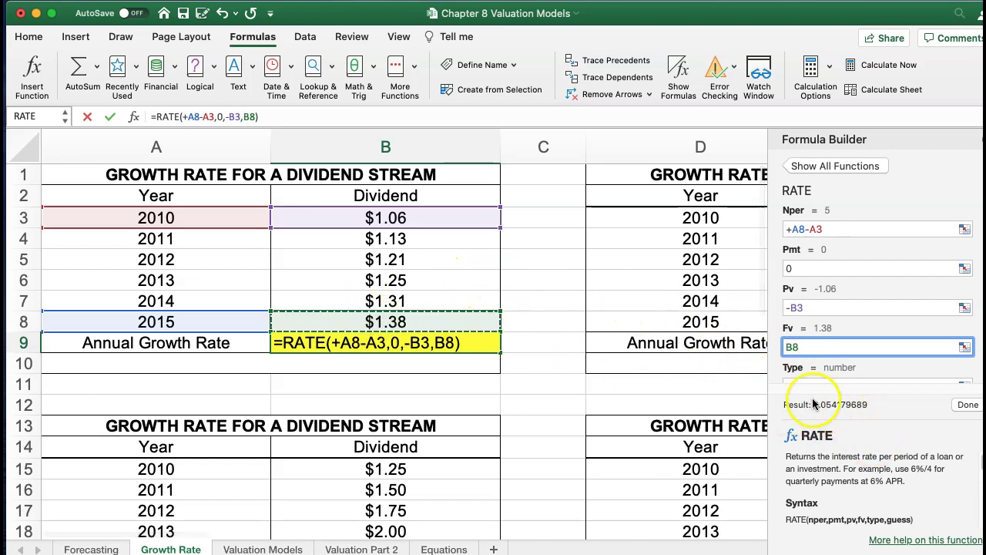
click(966, 406)
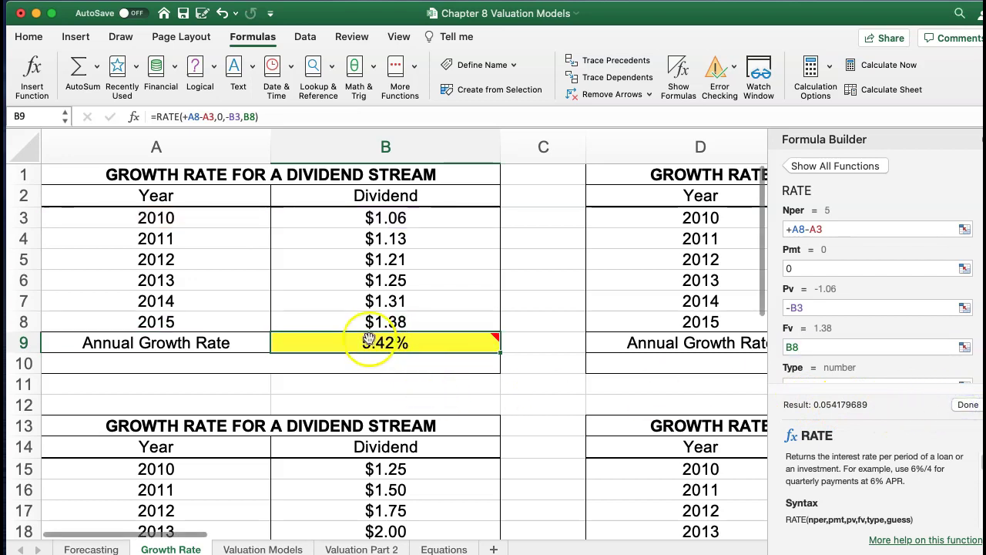
mouse_move(376, 338)
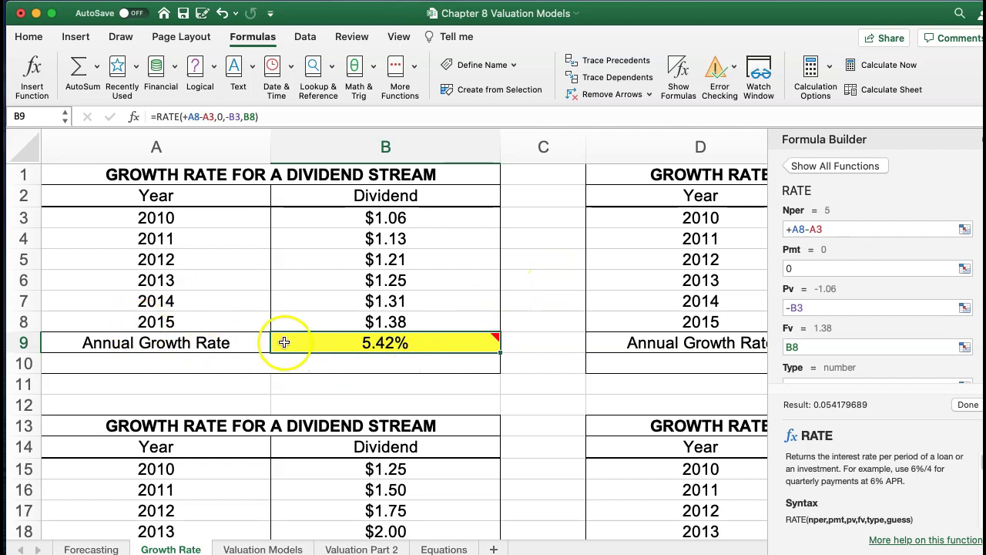
mouse_move(315, 340)
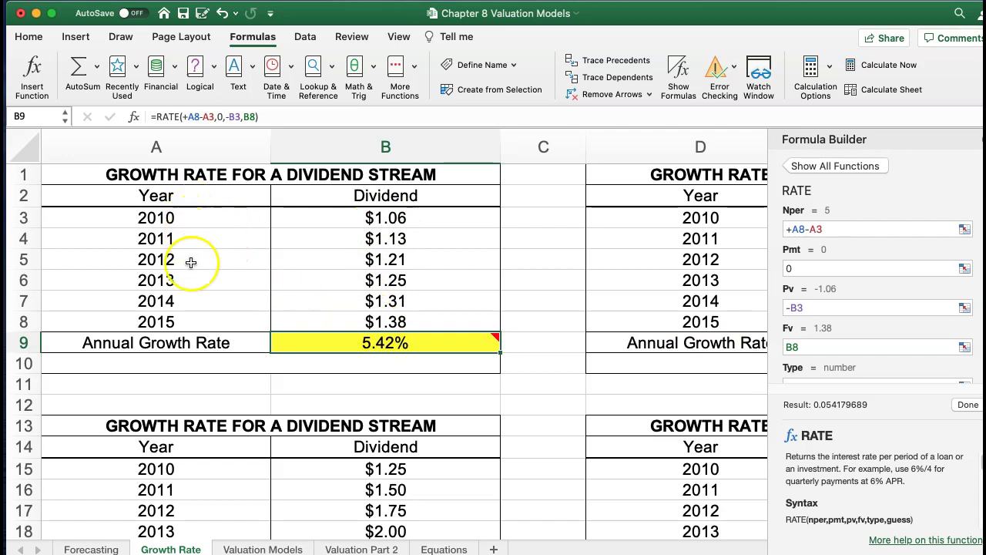
click(561, 384)
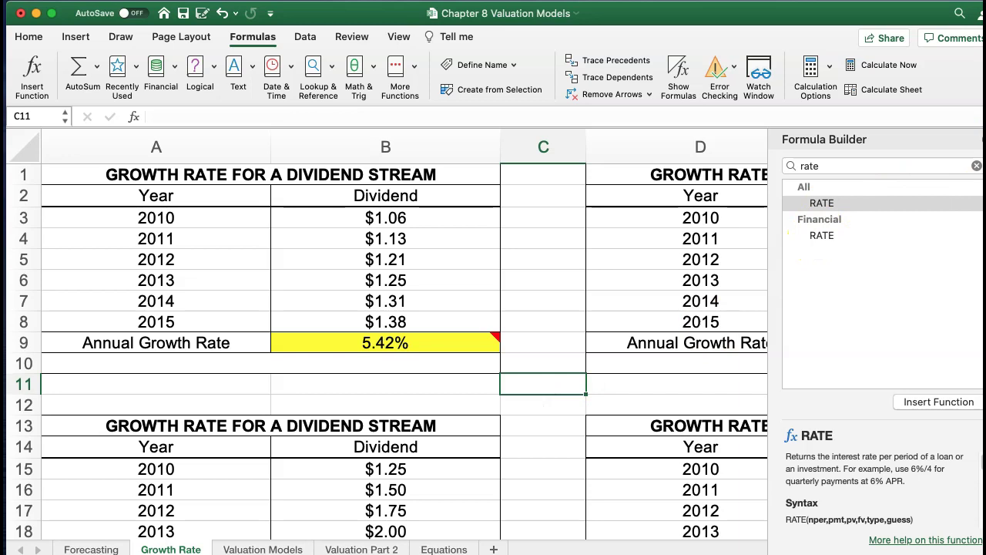
click(981, 140)
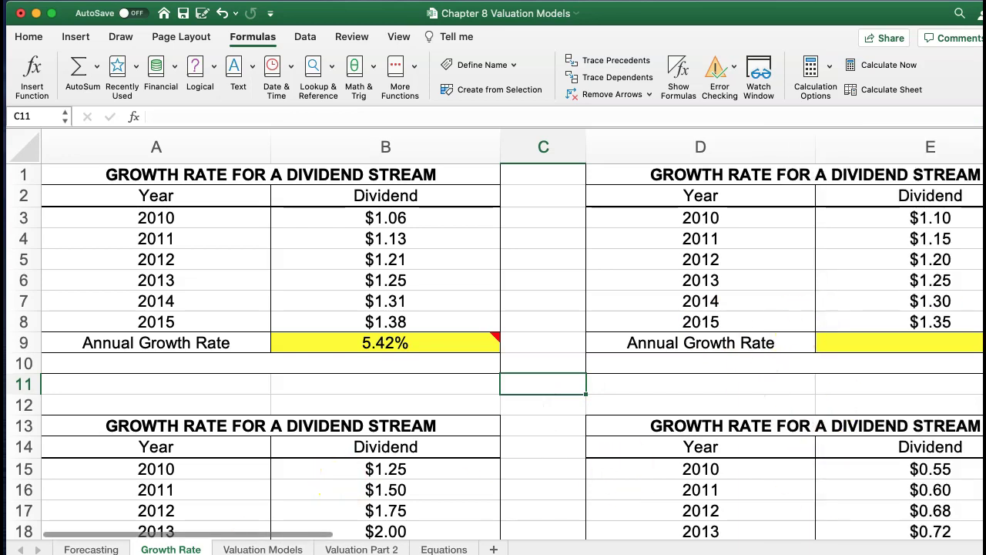
Open the Valuation Models sheet and read the notes on the Constant Growth Model's r and g inputs.
click(262, 548)
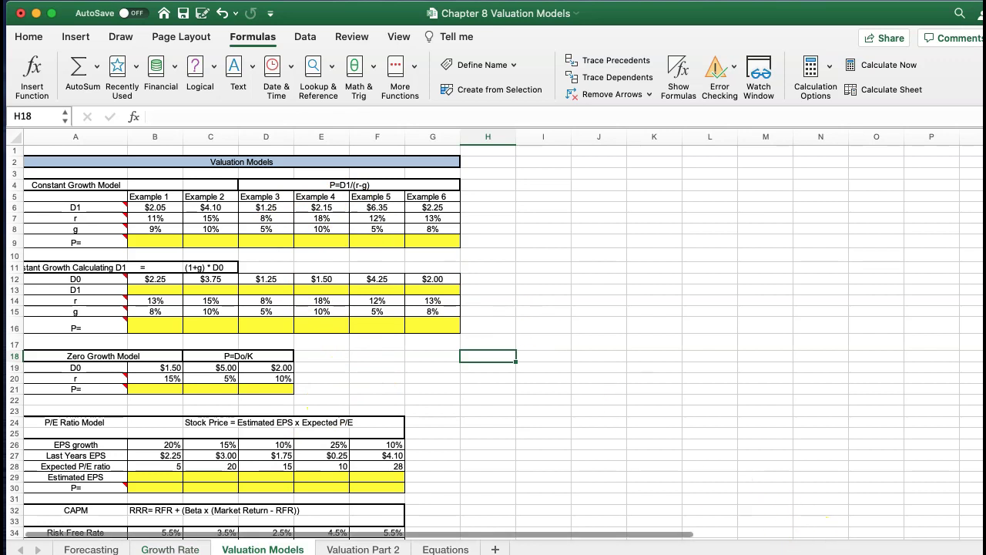
scroll(401, 274, up, 5)
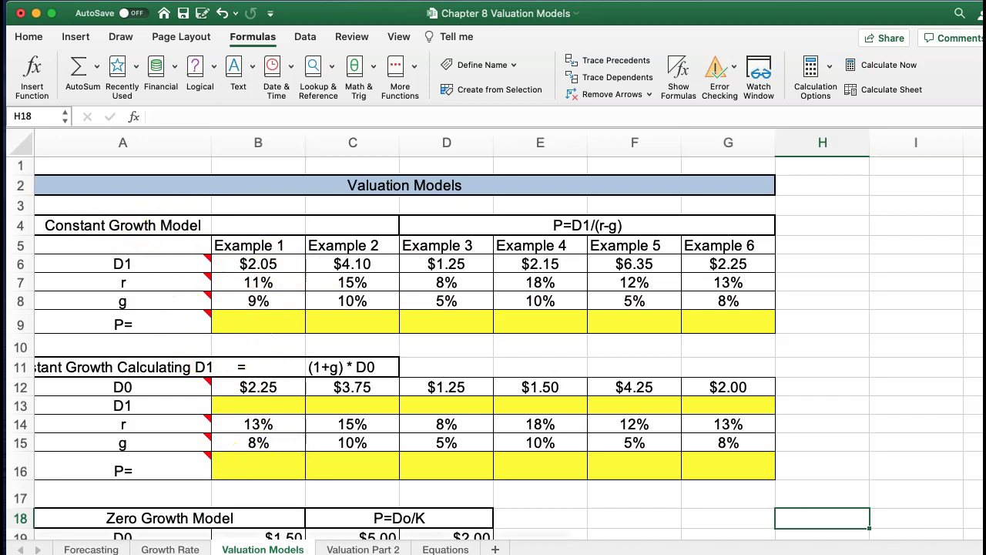
mouse_move(120, 280)
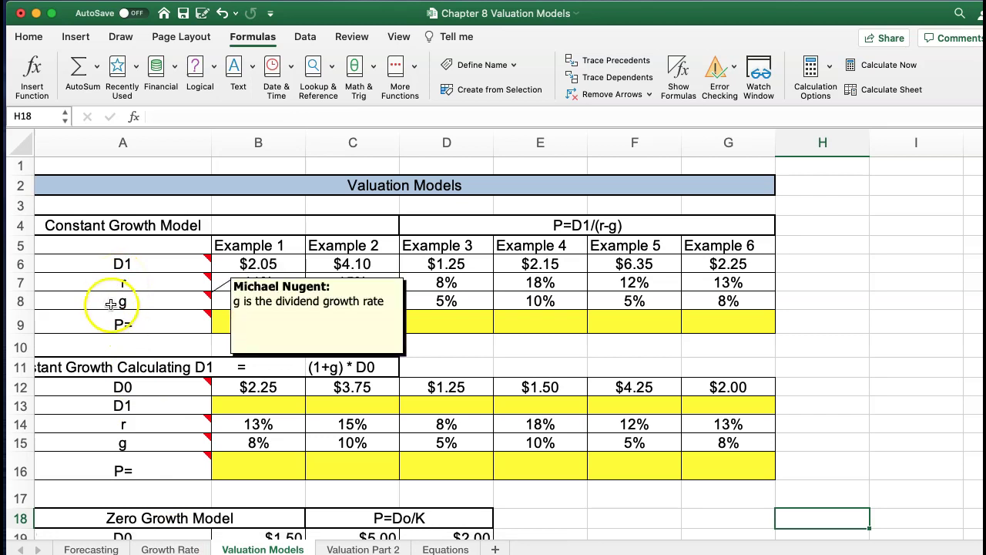
click(124, 301)
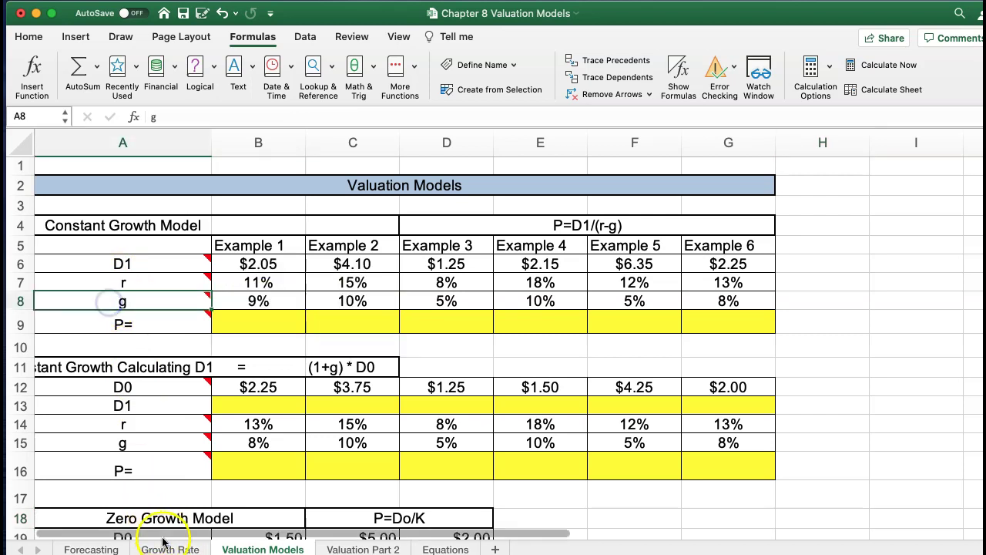
Compare the annual growth rate on the Growth Rate sheet with the g input of the Constant Growth Model.
click(191, 549)
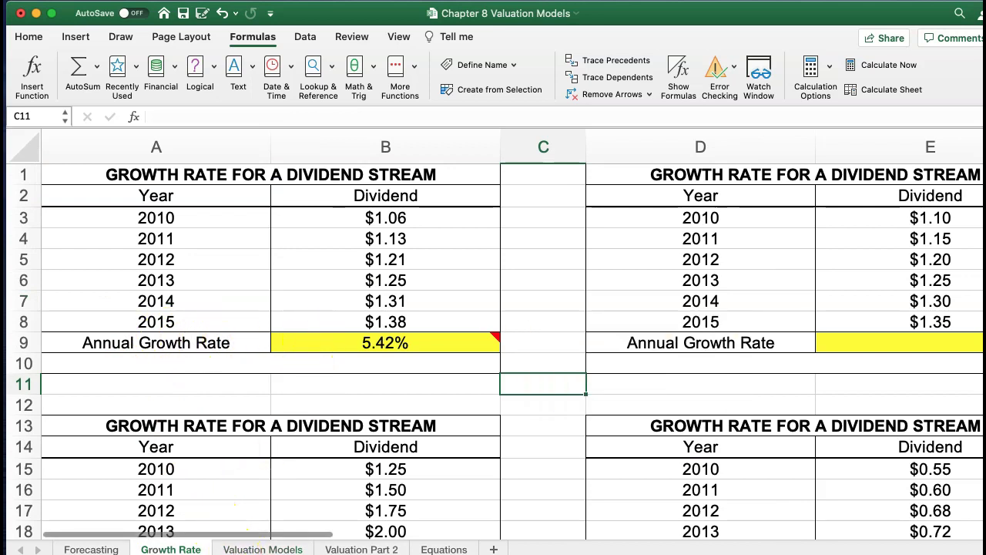
click(262, 550)
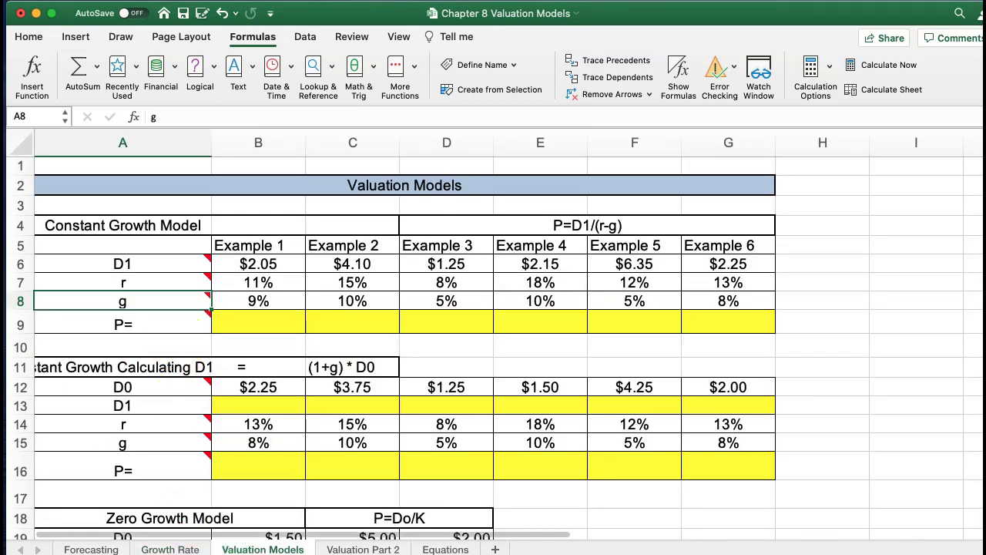
click(170, 549)
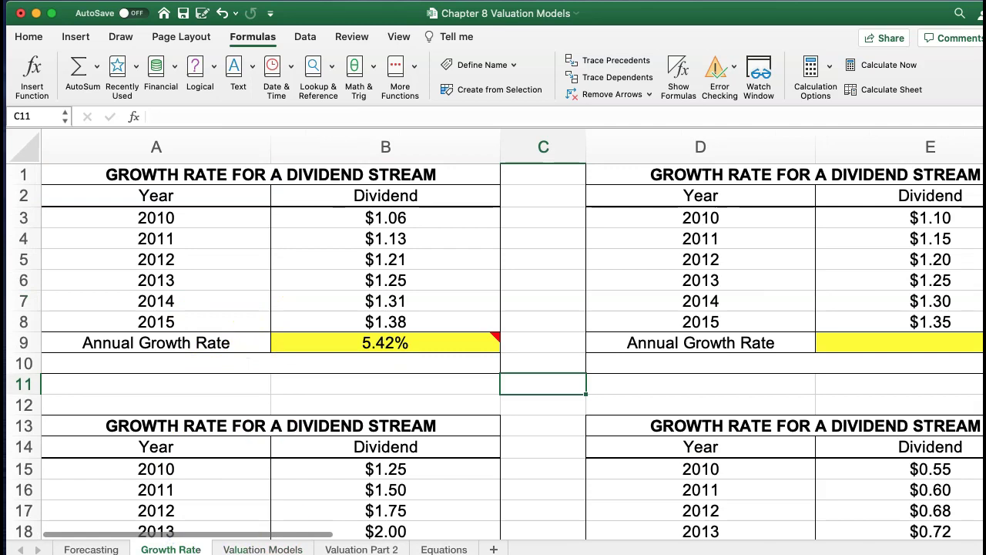
click(261, 549)
click(127, 300)
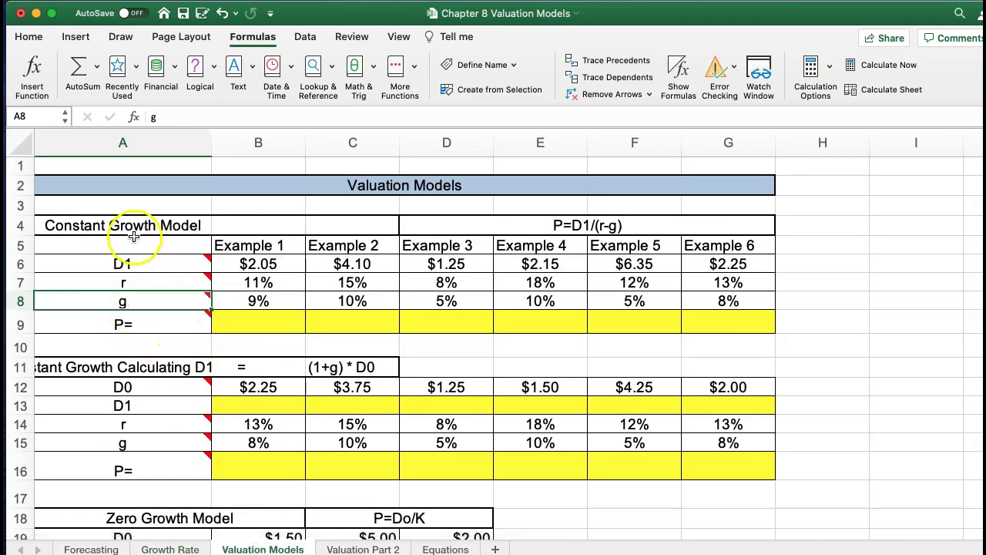
Calculate the Example 1 price of the Constant Growth Model in B9 with the formula +B6/(B7-B8).
click(243, 321)
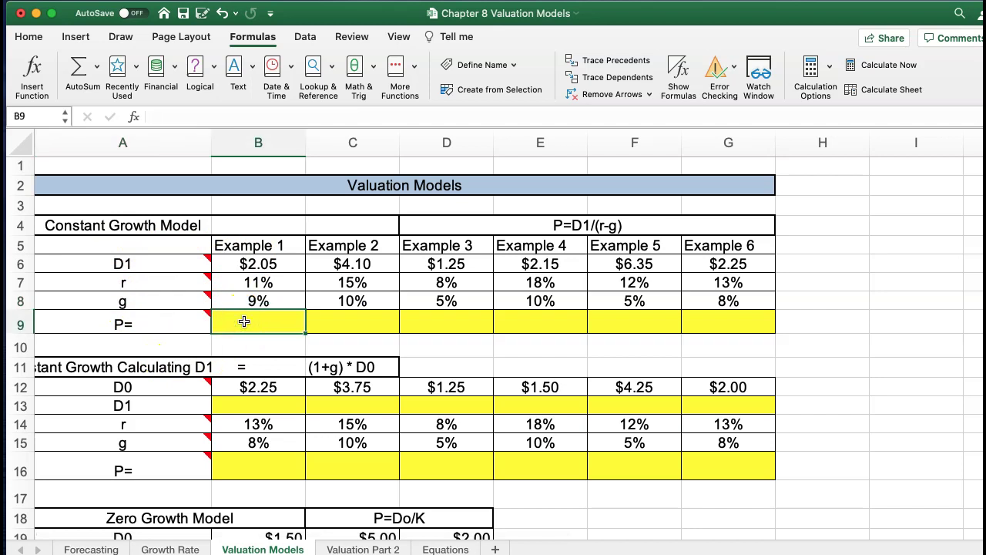
text(+)
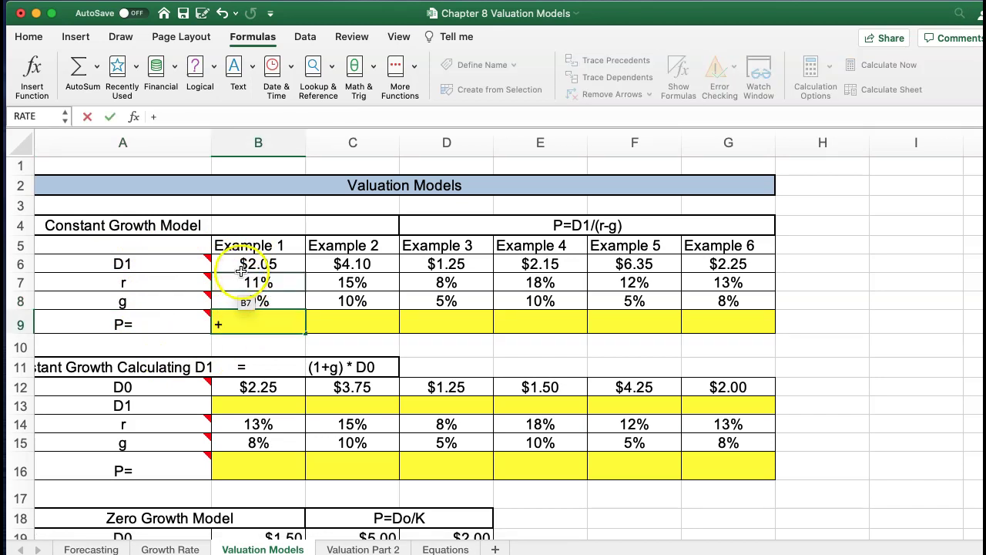
click(243, 265)
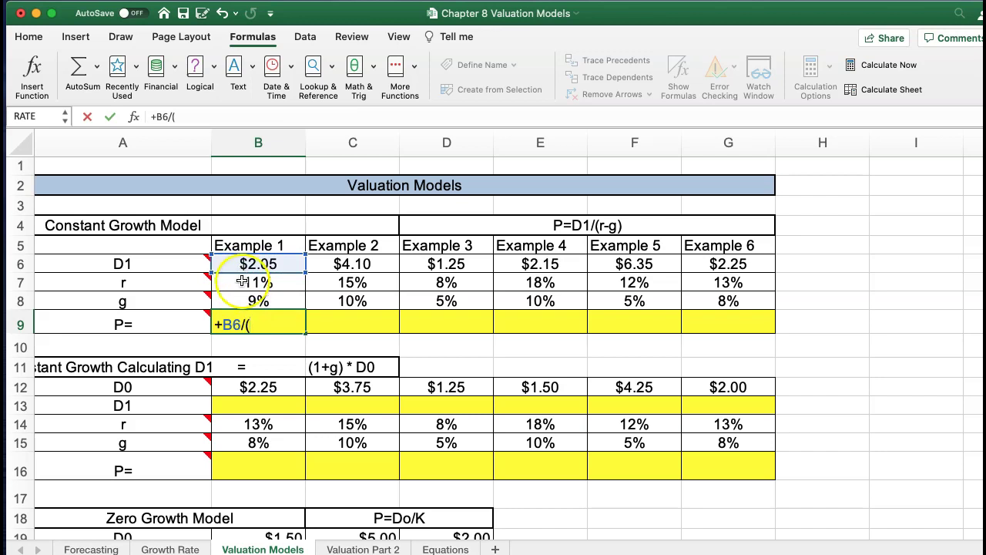
text(/()
click(235, 282)
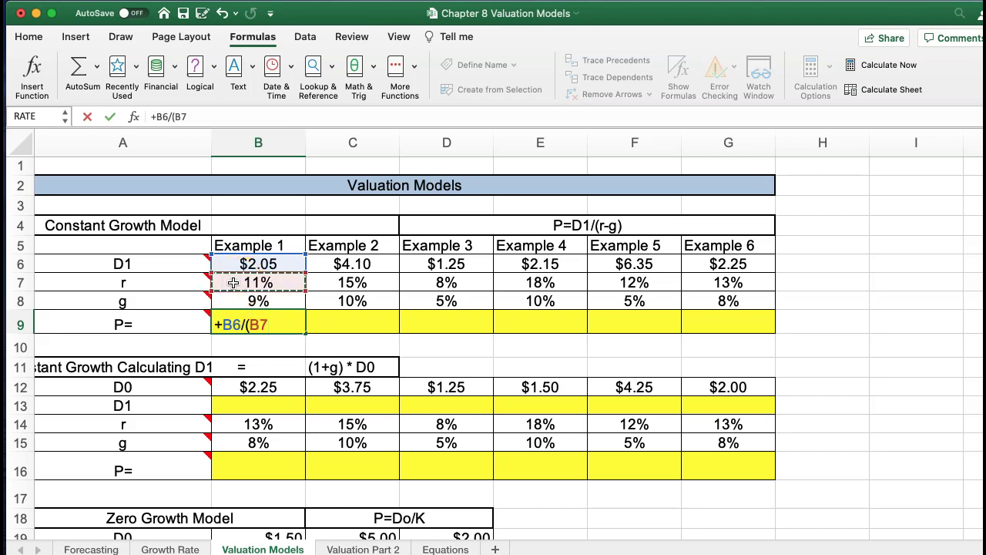
text(-)
click(235, 299)
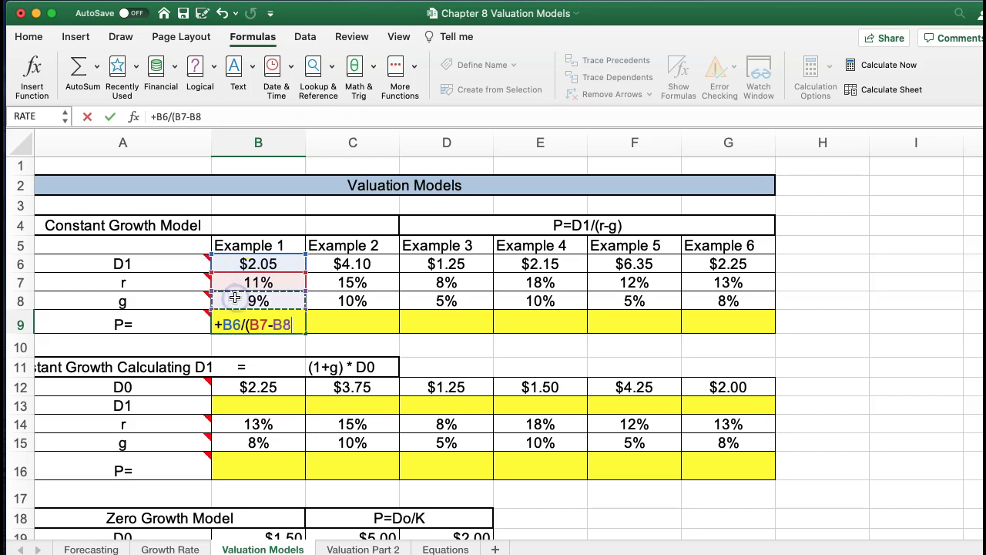
key(Return)
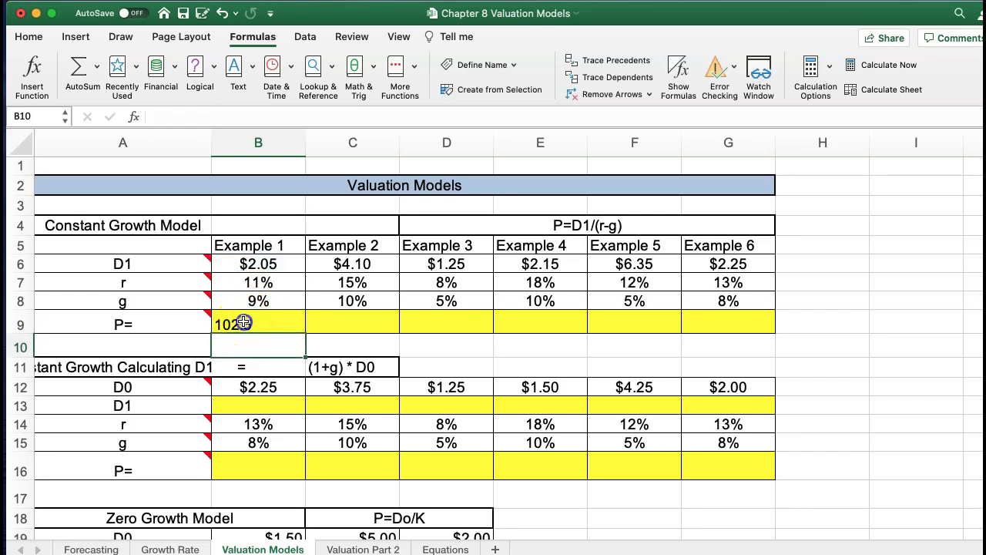
Format the Example 1 price in B9 as right-aligned currency and fill it across through Example 6 in G9.
click(243, 323)
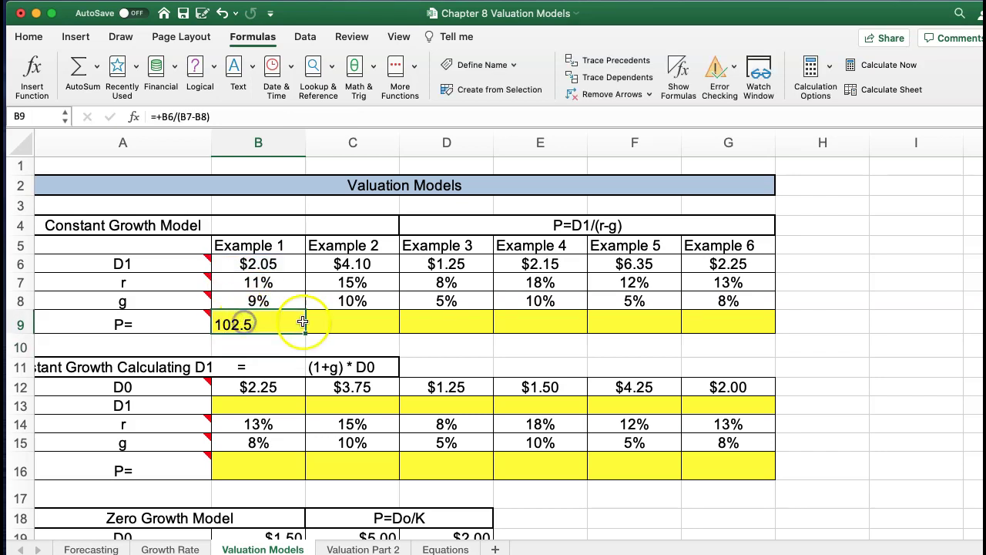
click(29, 36)
click(520, 64)
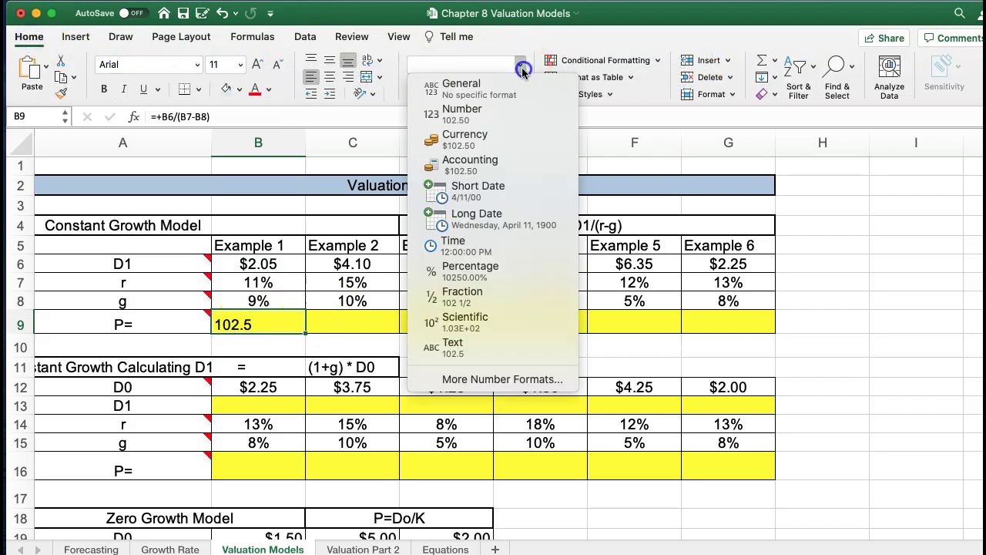
click(464, 137)
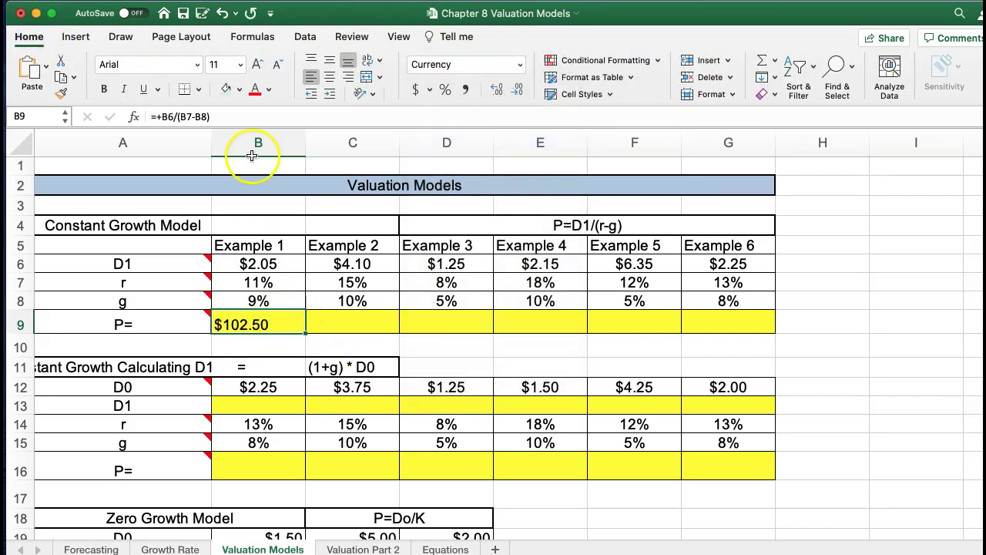
click(348, 77)
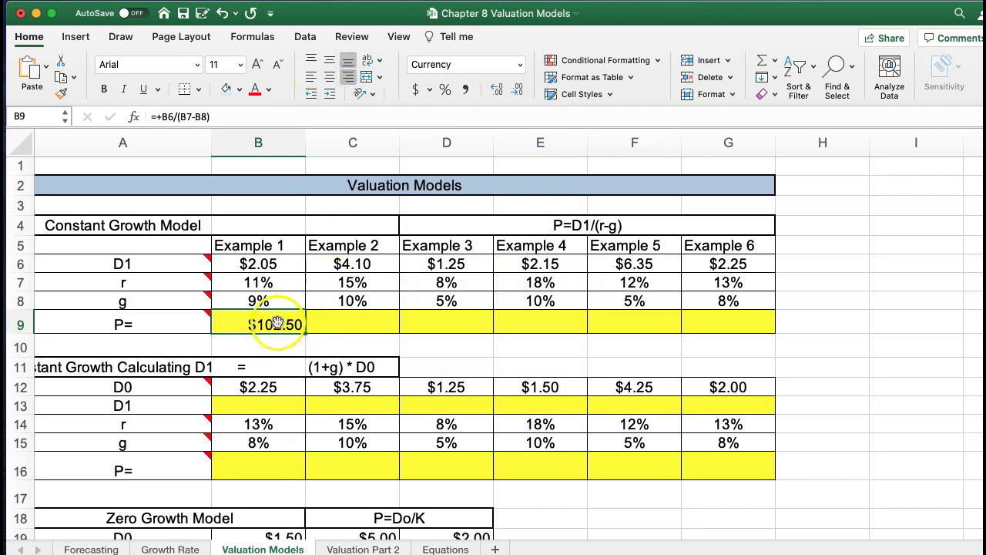
drag(305, 334, 742, 340)
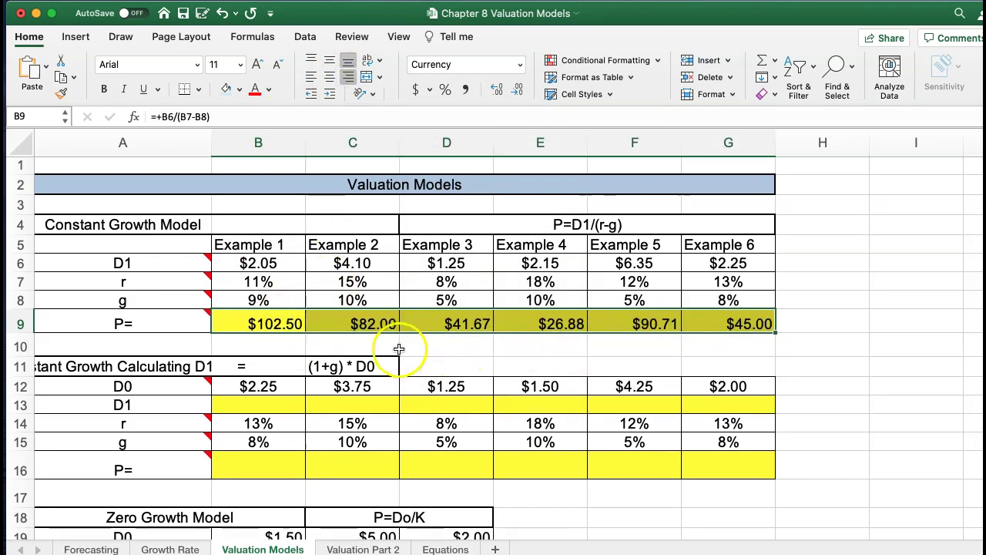
scroll(393, 343, down, 4)
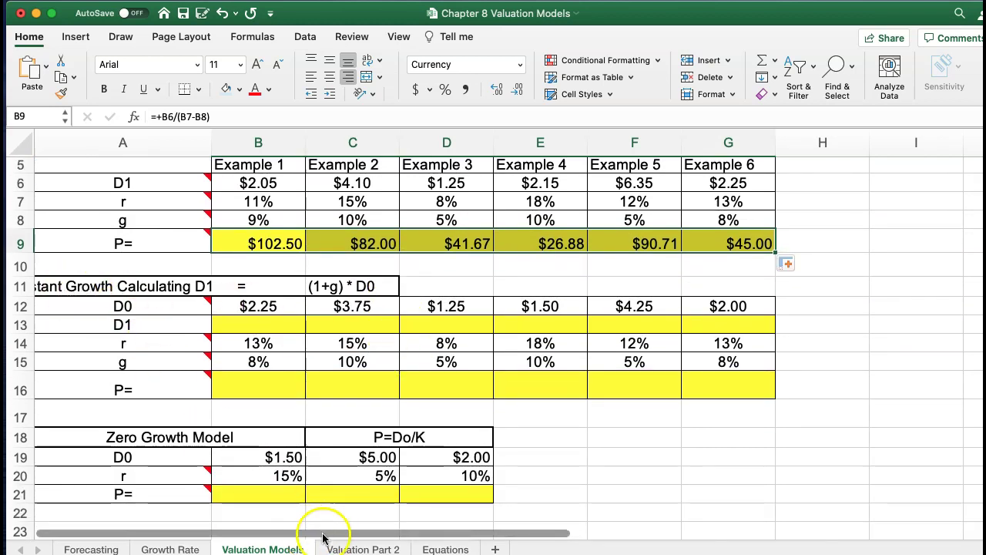
Merge and centre the heading "Constant Growth Calculating D1 =" across A11:B11.
click(158, 286)
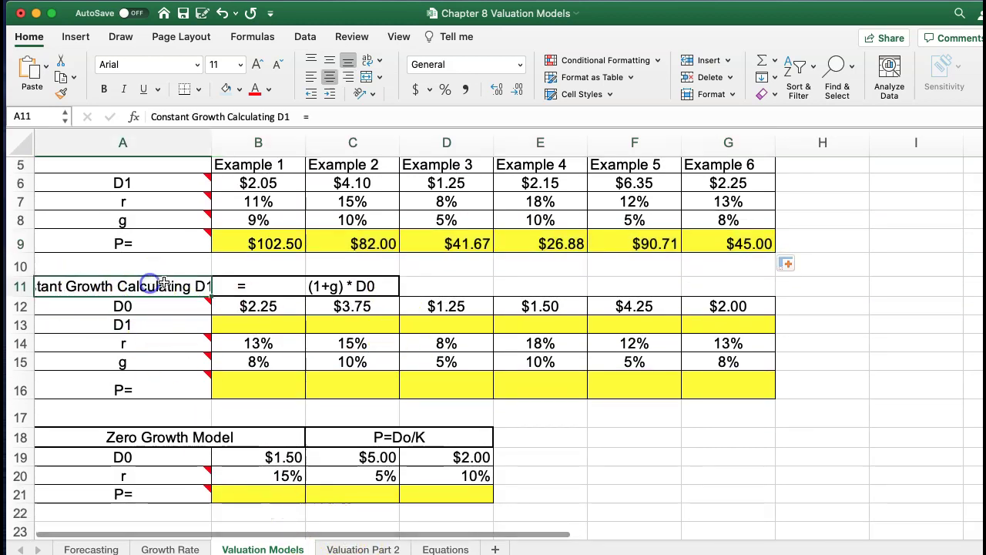
click(248, 287)
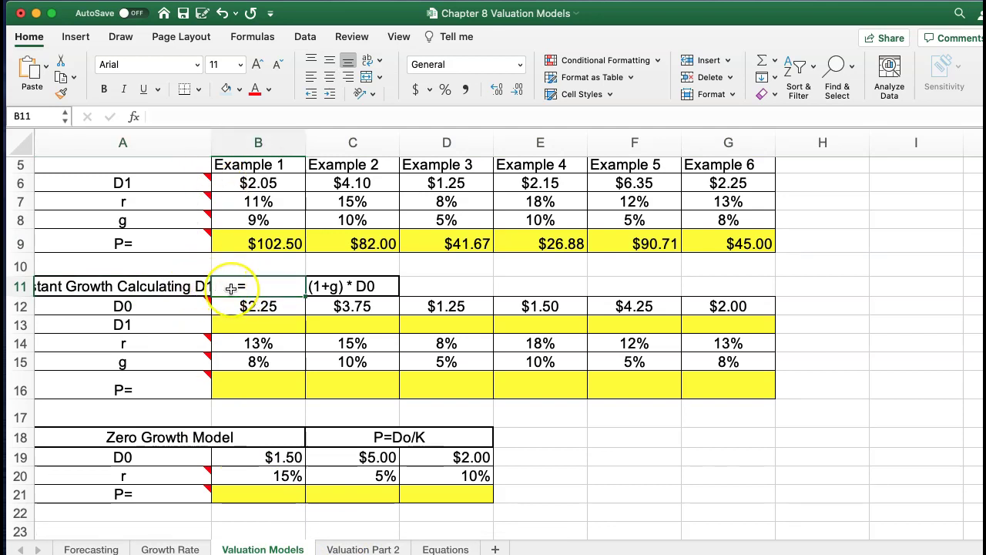
click(234, 306)
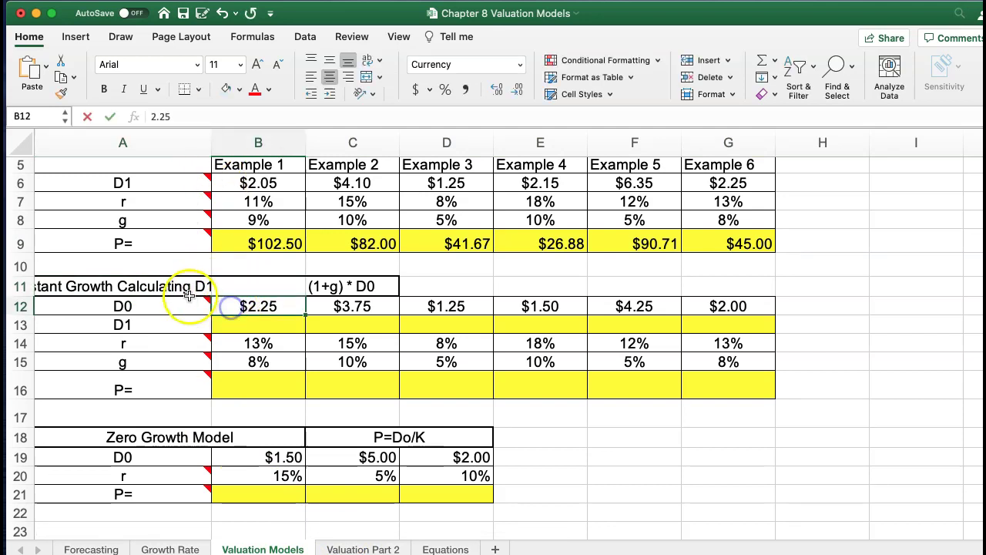
drag(196, 286, 241, 286)
click(365, 77)
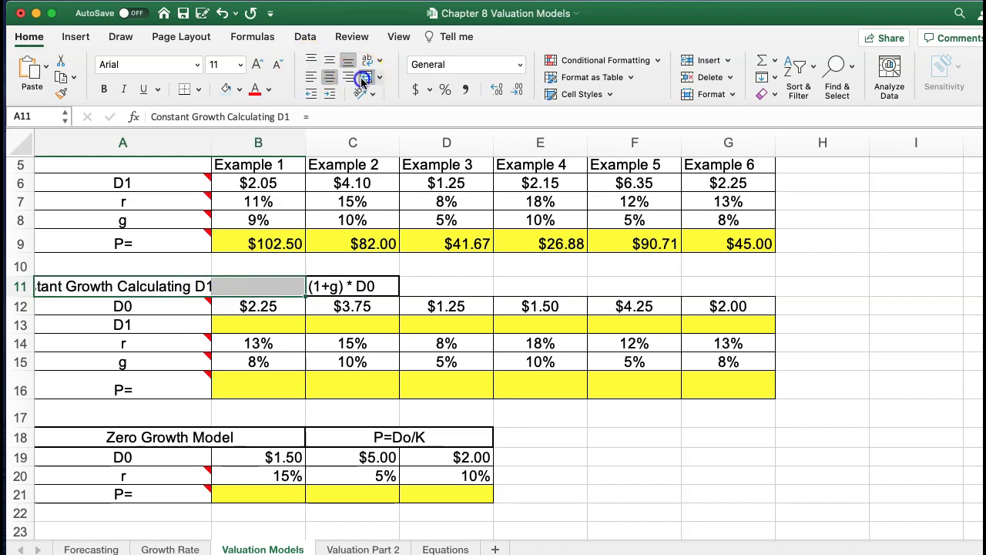
click(848, 247)
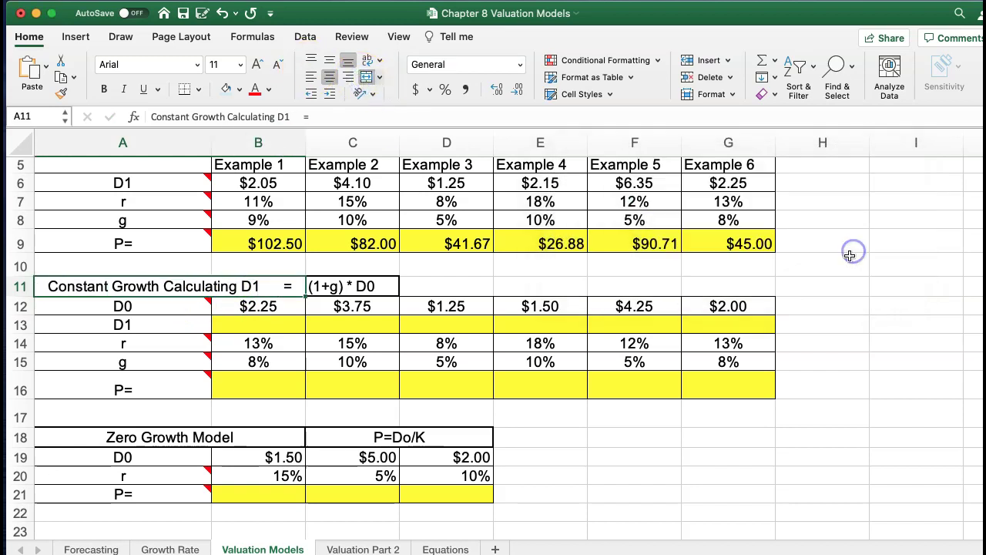
Calculate the Example 1 D1 dividend in B13 with the formula =(1+B15)*B12.
click(341, 341)
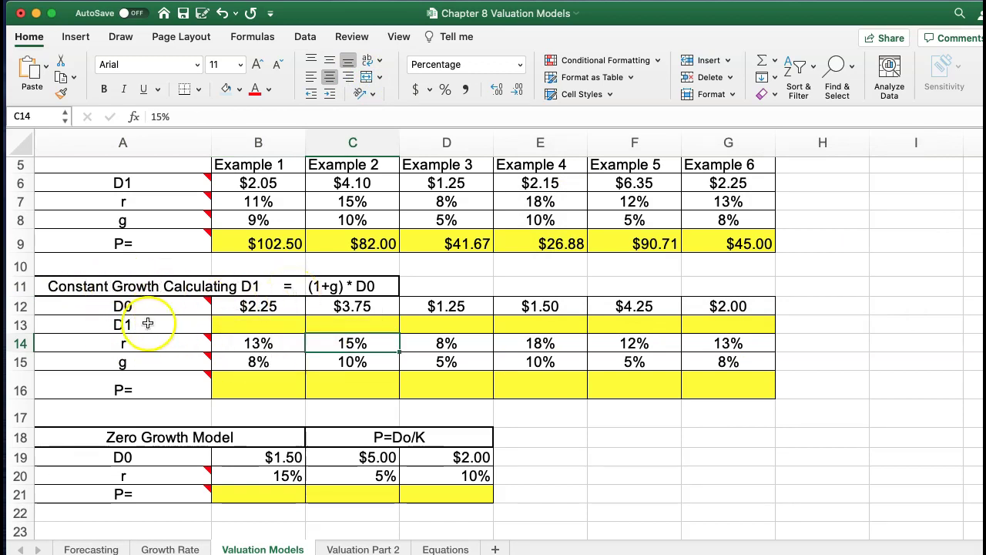
click(241, 306)
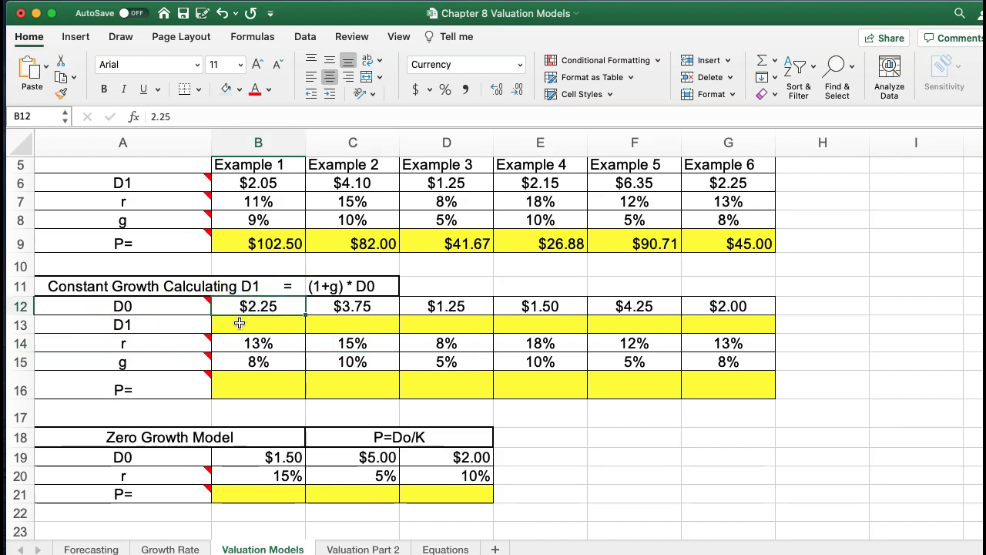
click(240, 323)
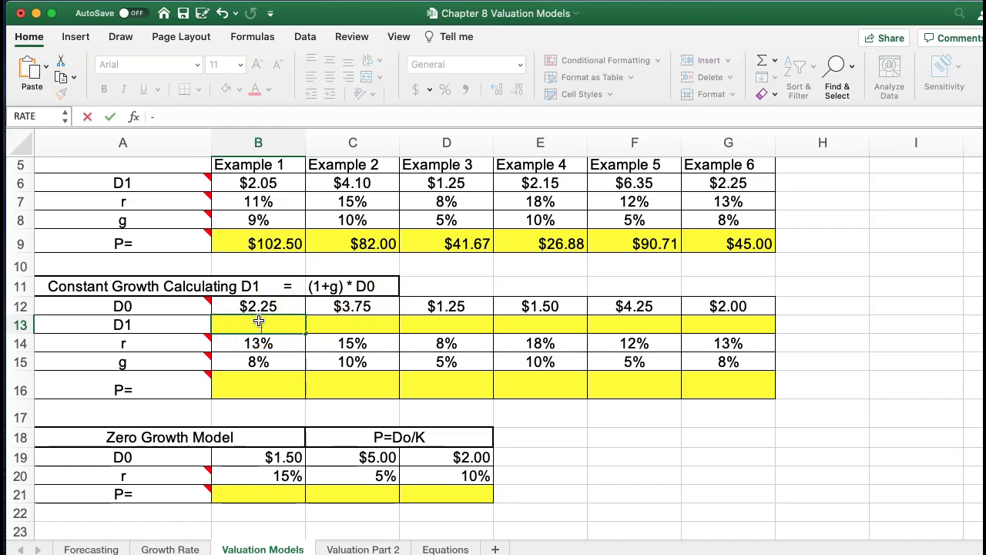
key(BackSpace)
text(=(1+)
click(248, 365)
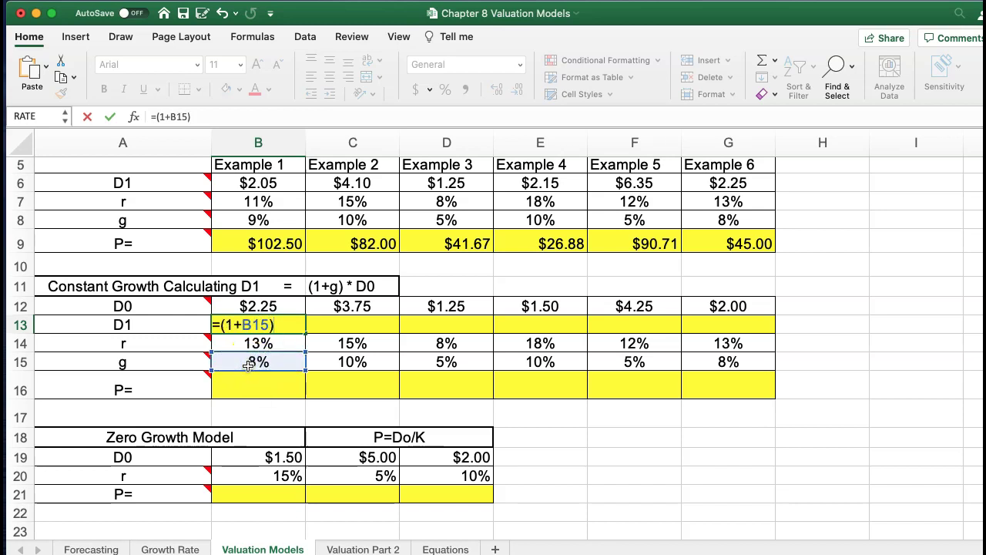
text()*)
click(245, 305)
key(Return)
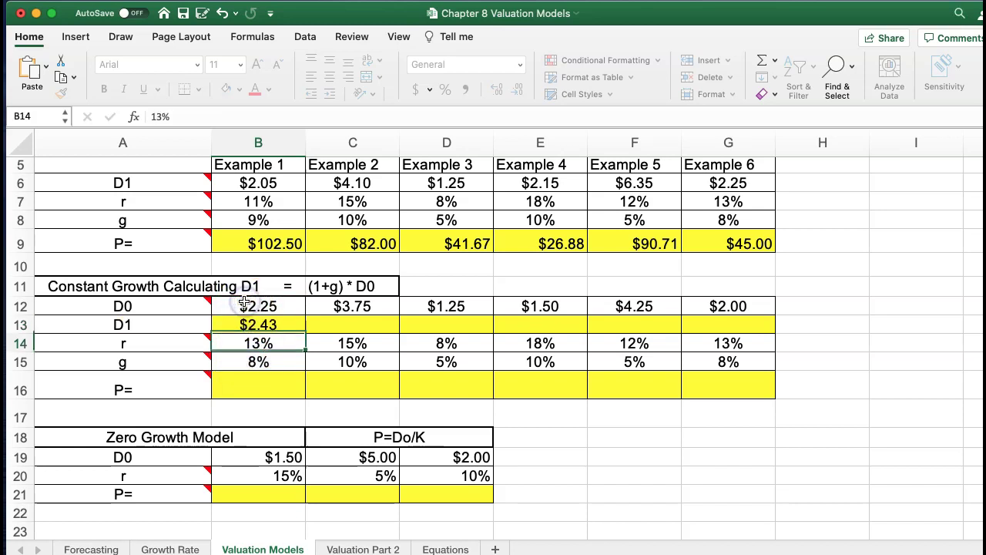
Review the D0 and D1 rows of the second model and the price formula P=D1/(r-g) in the Constant Growth Model heading.
click(240, 306)
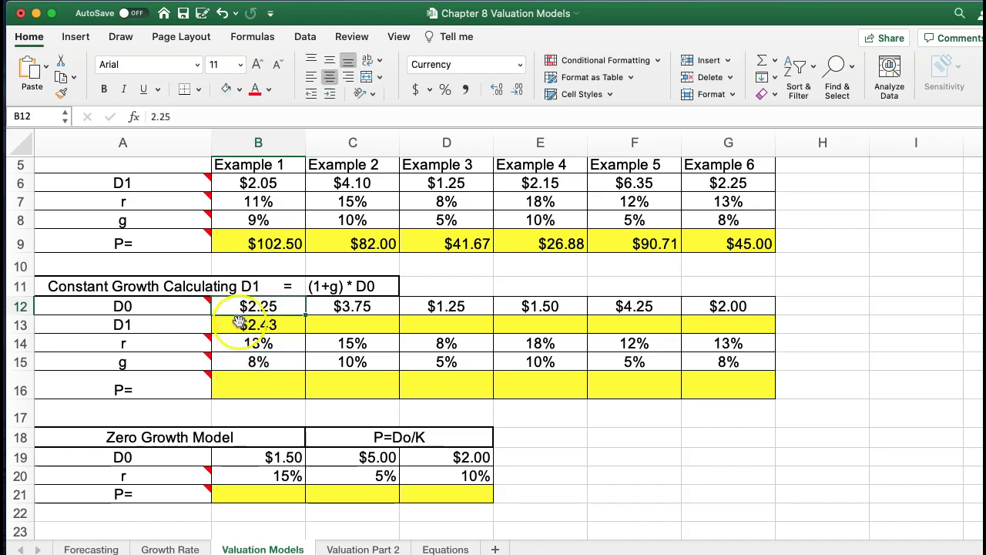
click(235, 325)
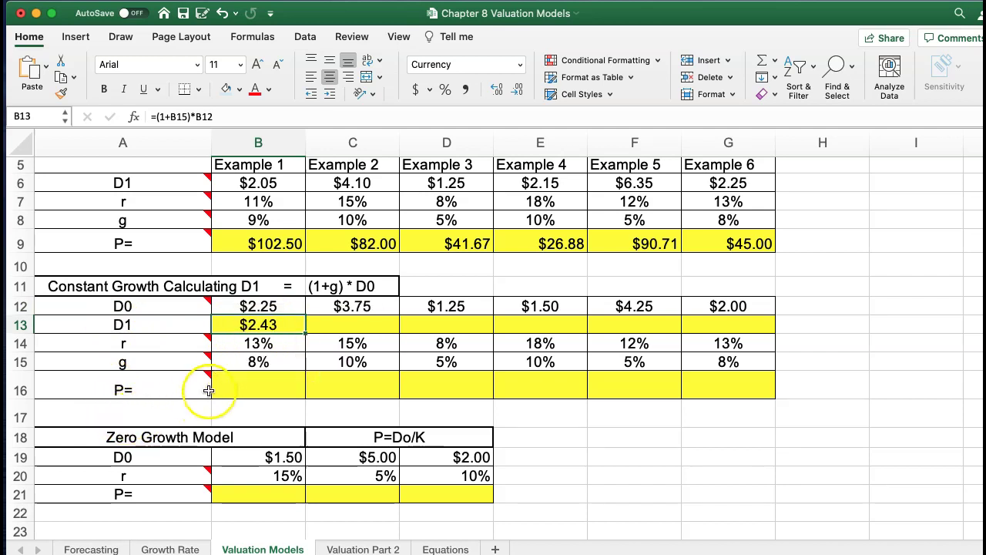
click(139, 305)
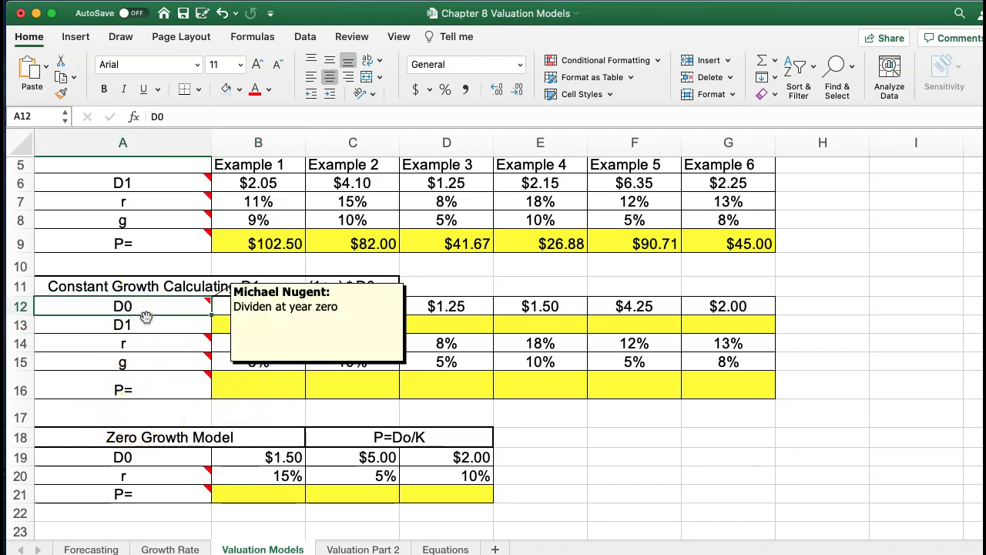
click(147, 325)
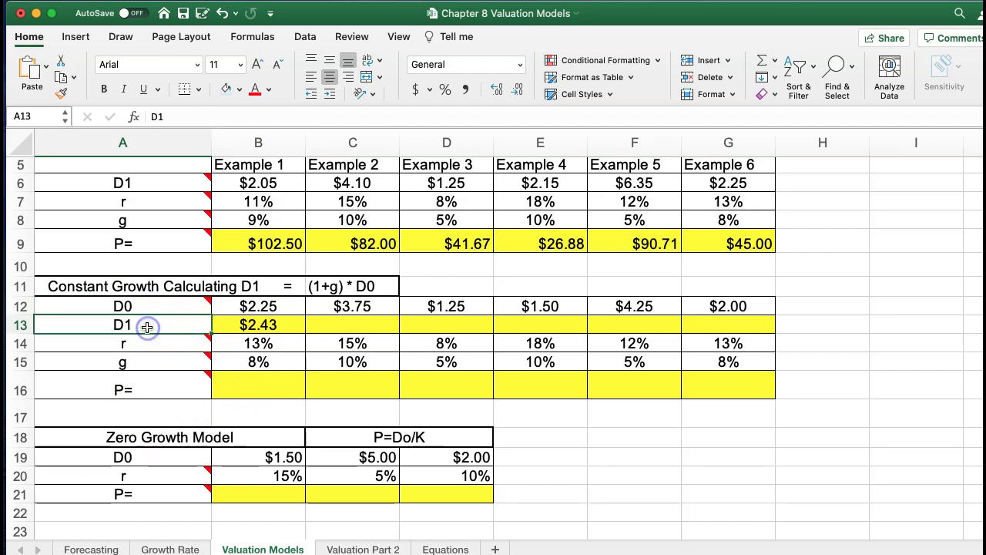
click(241, 398)
scroll(370, 308, up, 3)
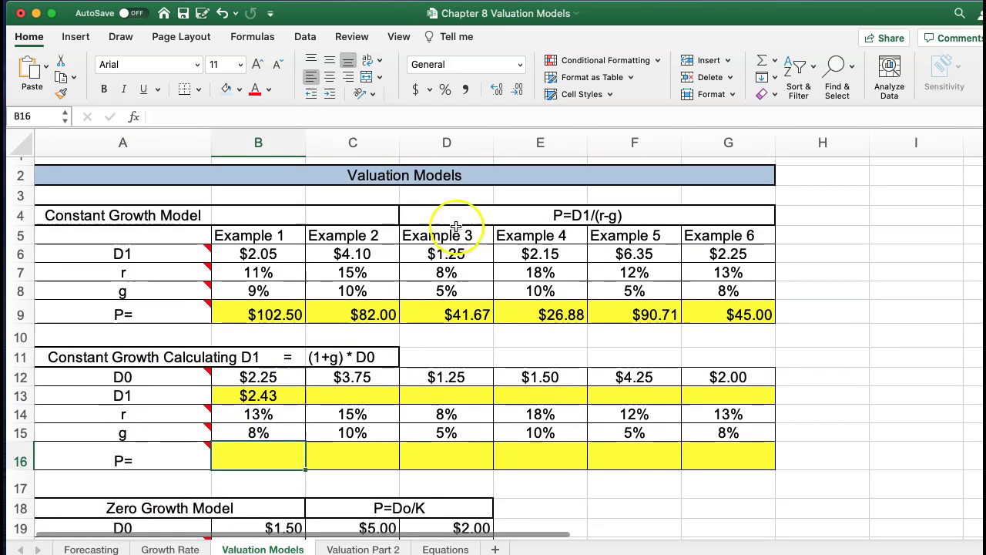
click(552, 218)
scroll(270, 372, down, 1)
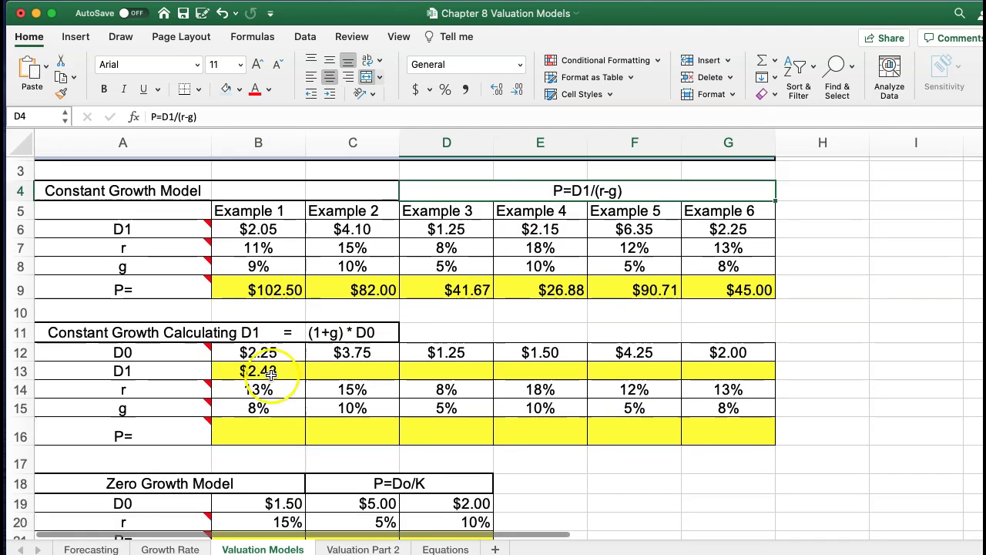
scroll(262, 381, down, 1)
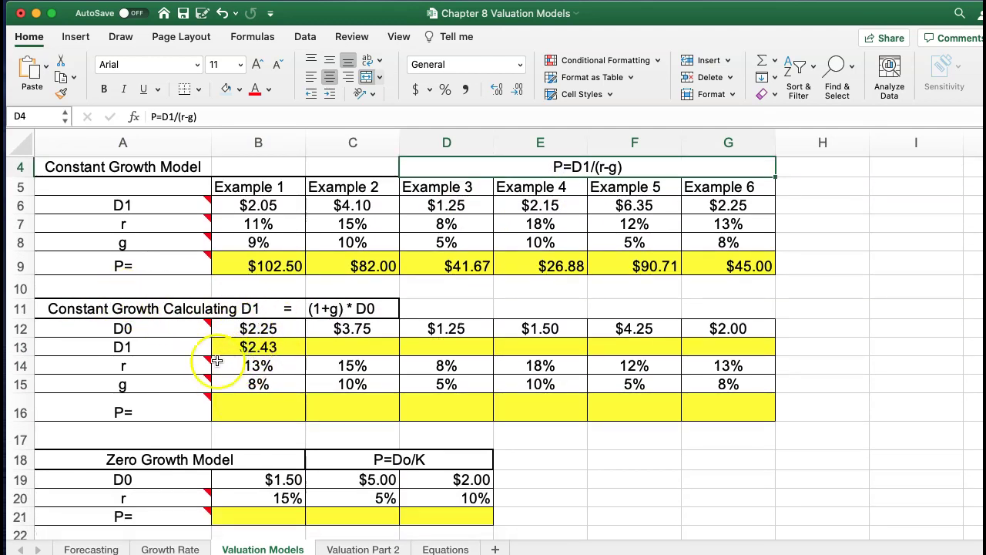
Calculate the Example 1 price in B16 with the formula +B13/(B14-B15).
click(234, 386)
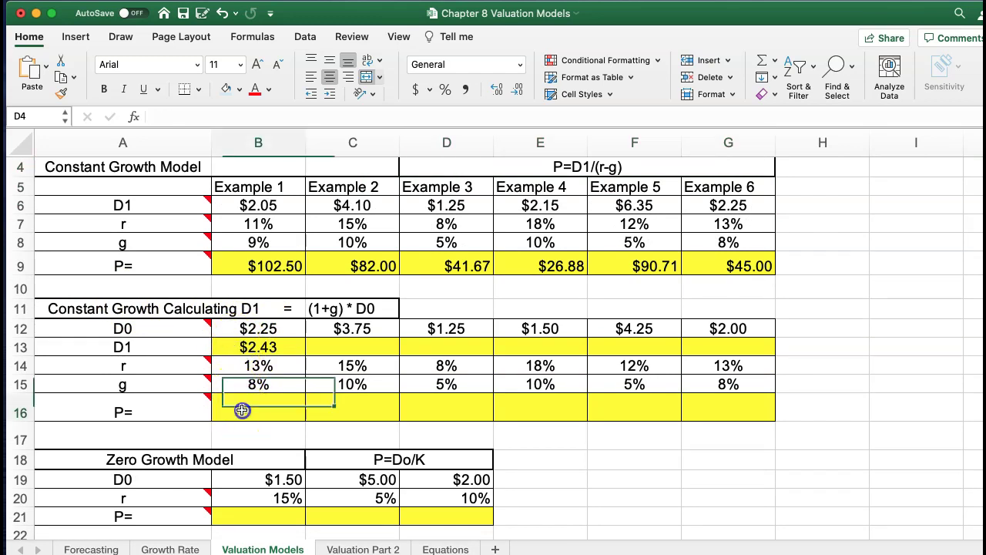
click(242, 410)
text(+)
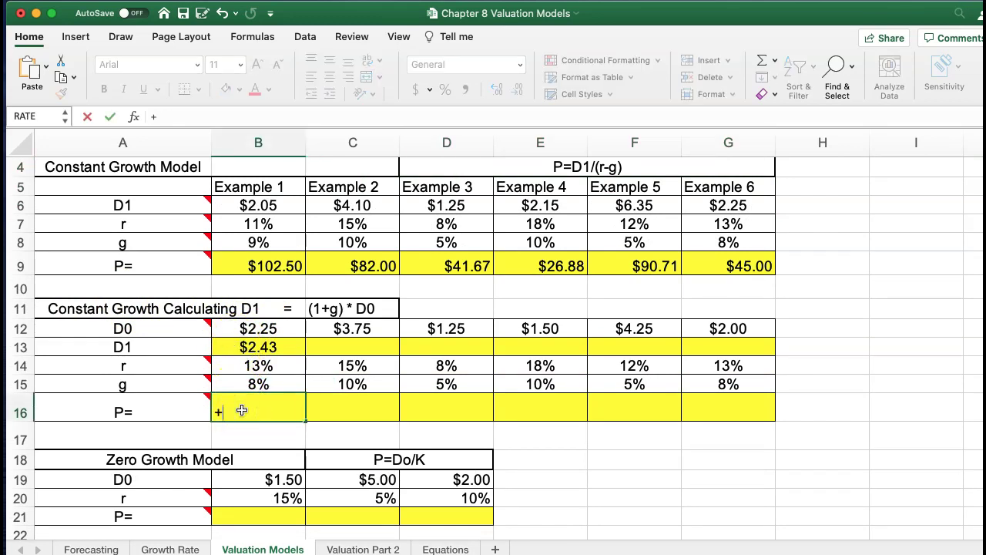
click(248, 348)
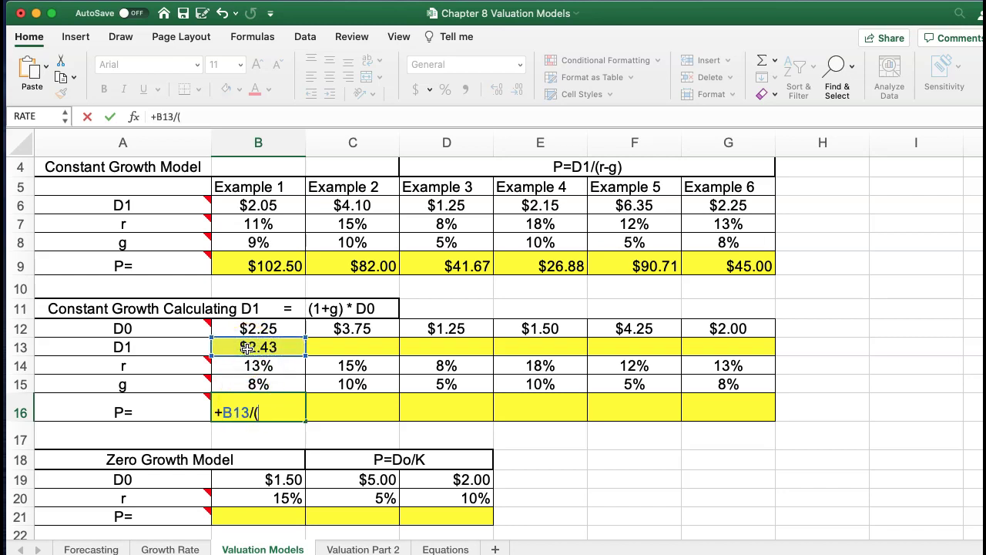
click(250, 366)
text(-)
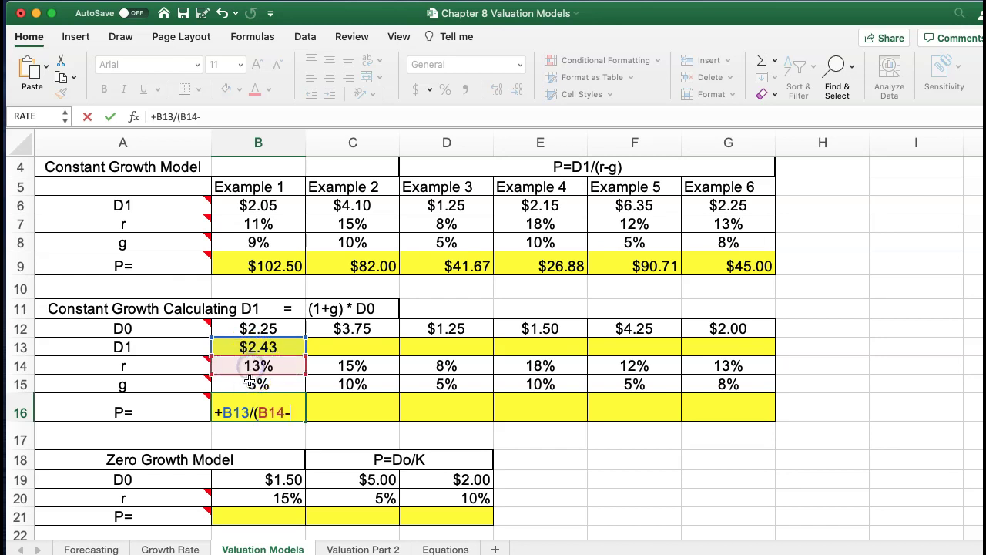
click(249, 384)
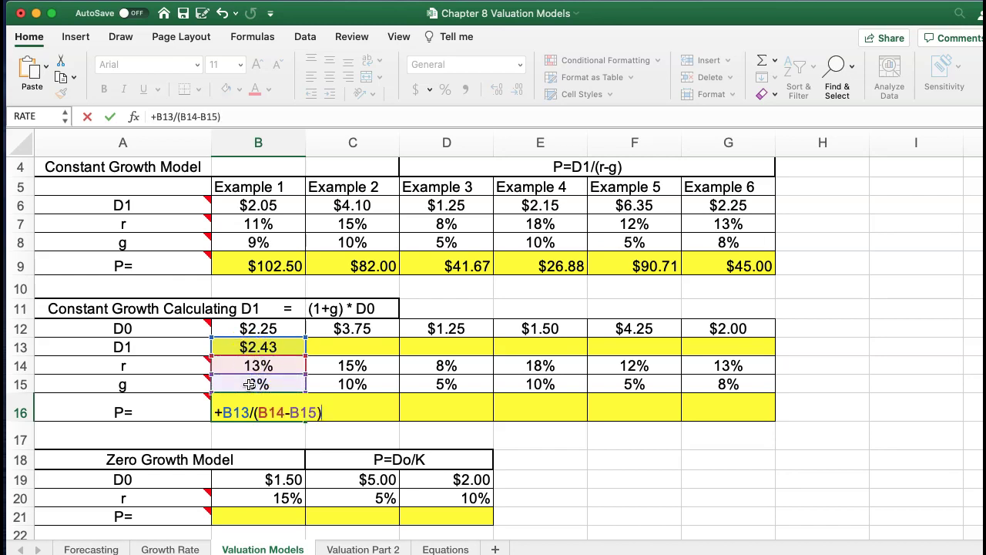
text())
key(Return)
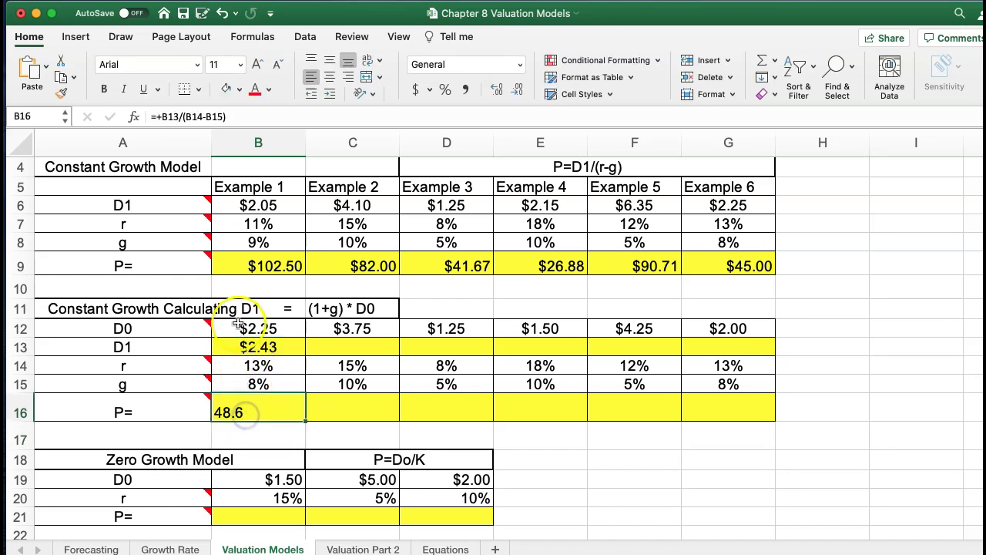
Copy the format of B9 to the price in B16 and fill the row 16 price and row 13 D1 formulas across through Example 6.
click(250, 266)
click(61, 93)
click(239, 396)
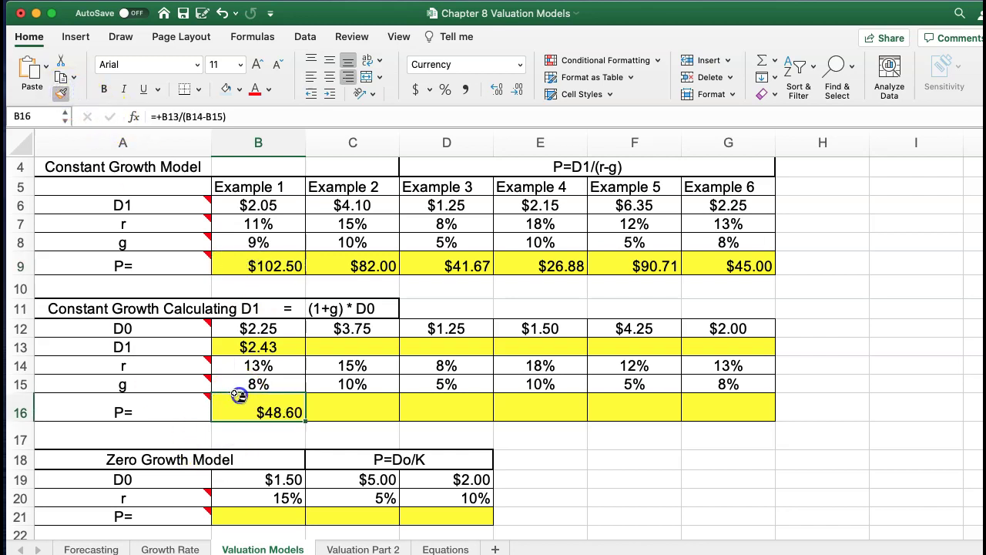
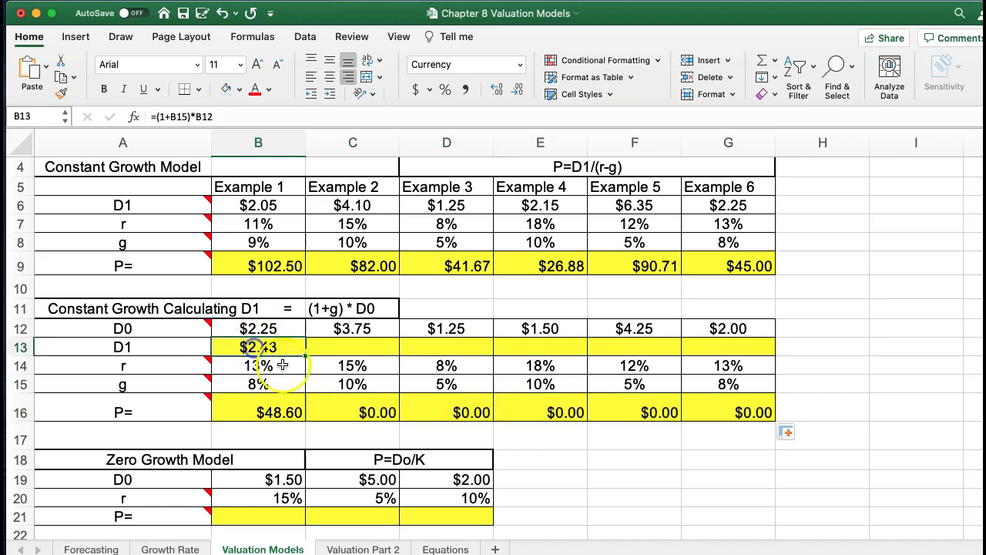
drag(305, 357, 743, 354)
Calculate the first Zero Growth Model price in B21 with the formula +B19/B20.
scroll(568, 350, down, 5)
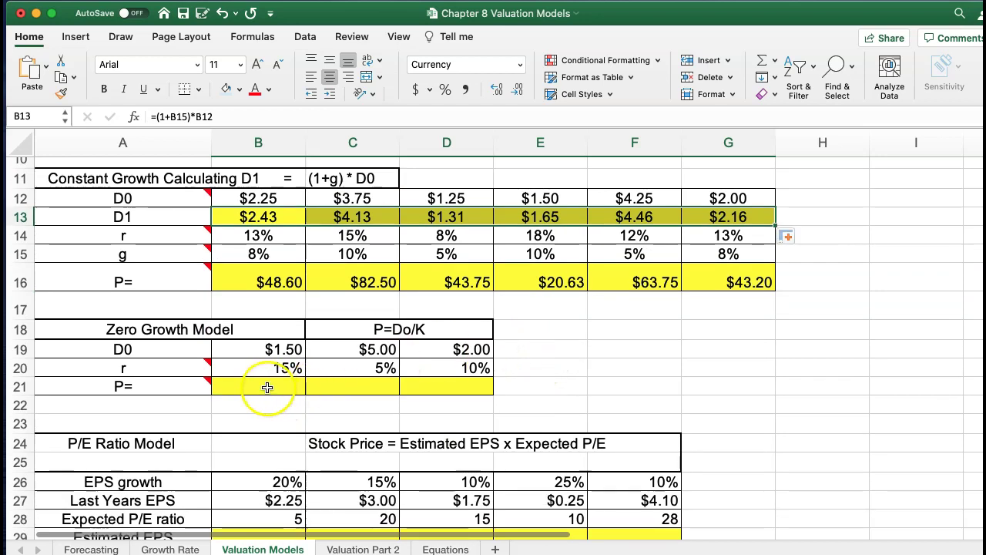
click(267, 387)
text(+)
click(249, 349)
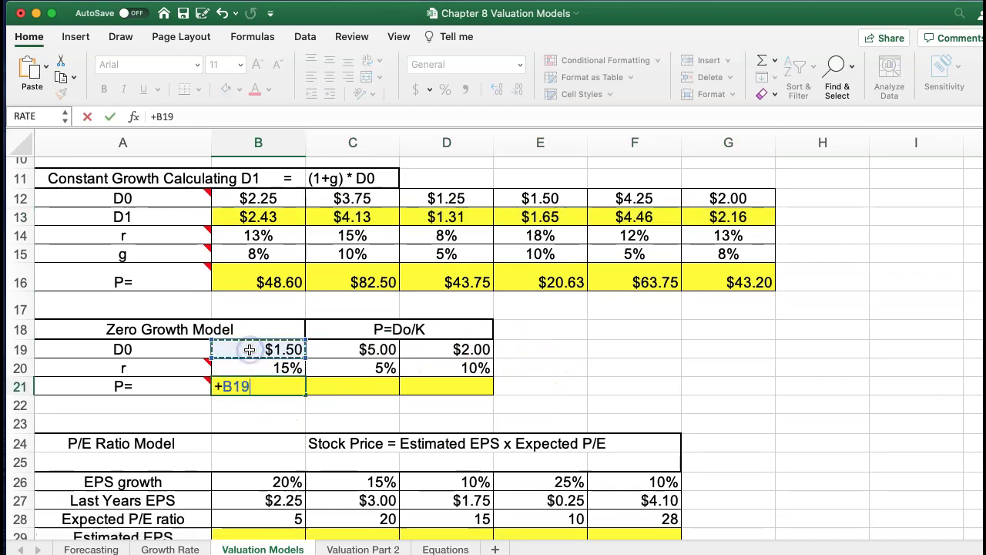
text(/)
click(247, 369)
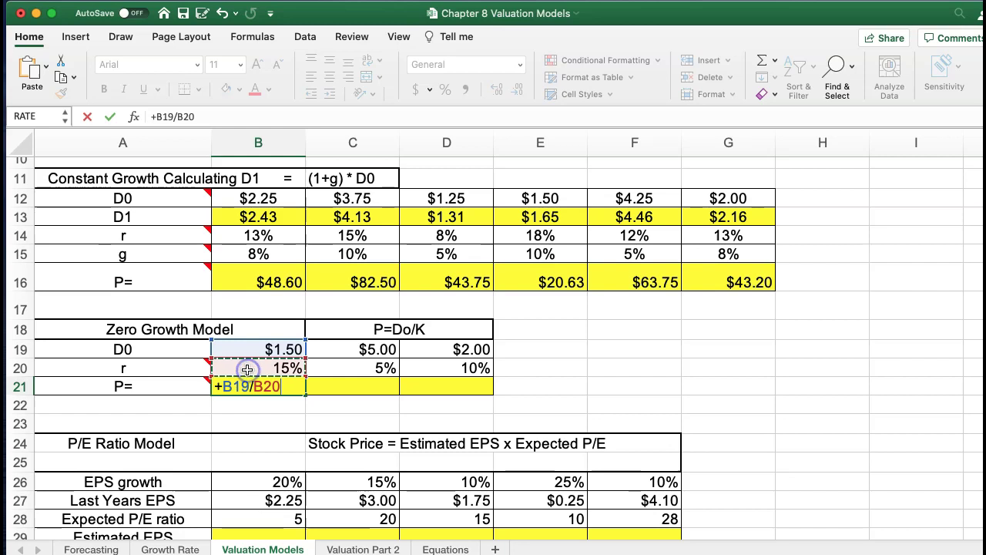
key(Return)
text(.)
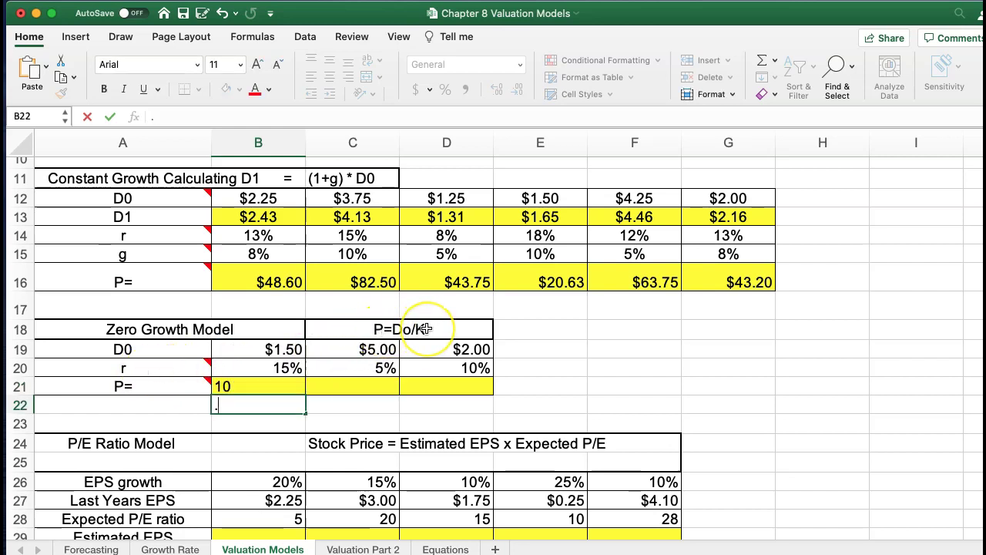
Compare the Zero Growth Model's inputs and formula P=Do/K with the two constant growth tables above.
mouse_move(127, 368)
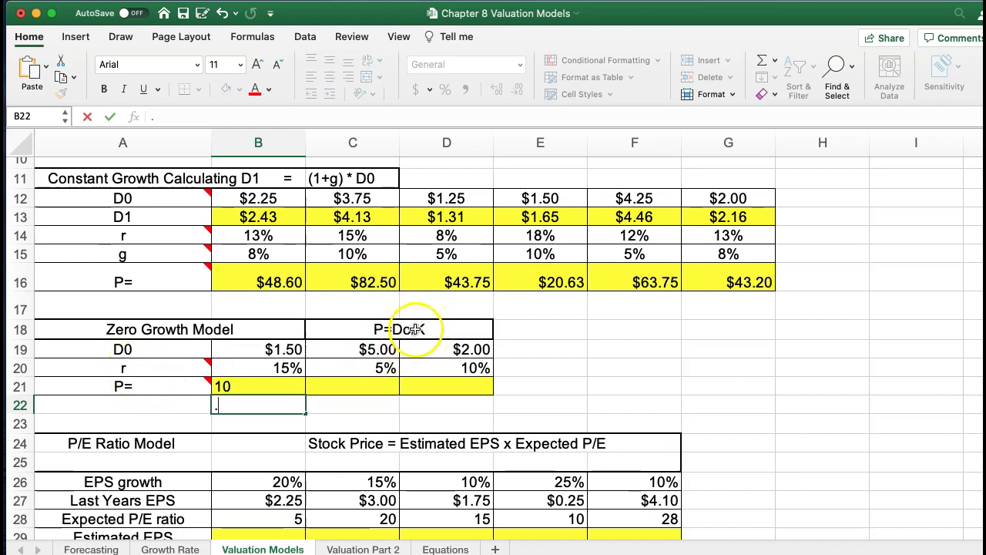
scroll(418, 337, up, 5)
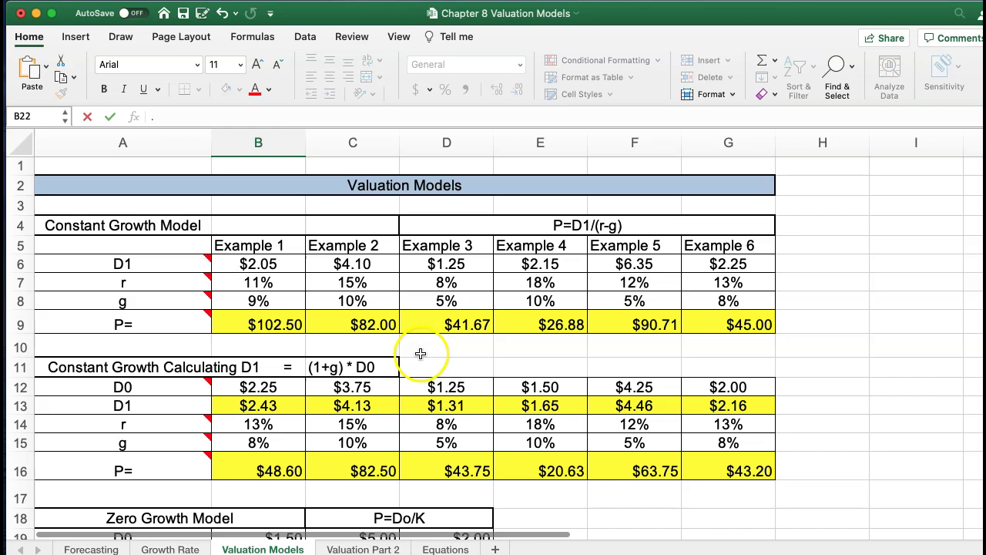
scroll(393, 415, down, 3)
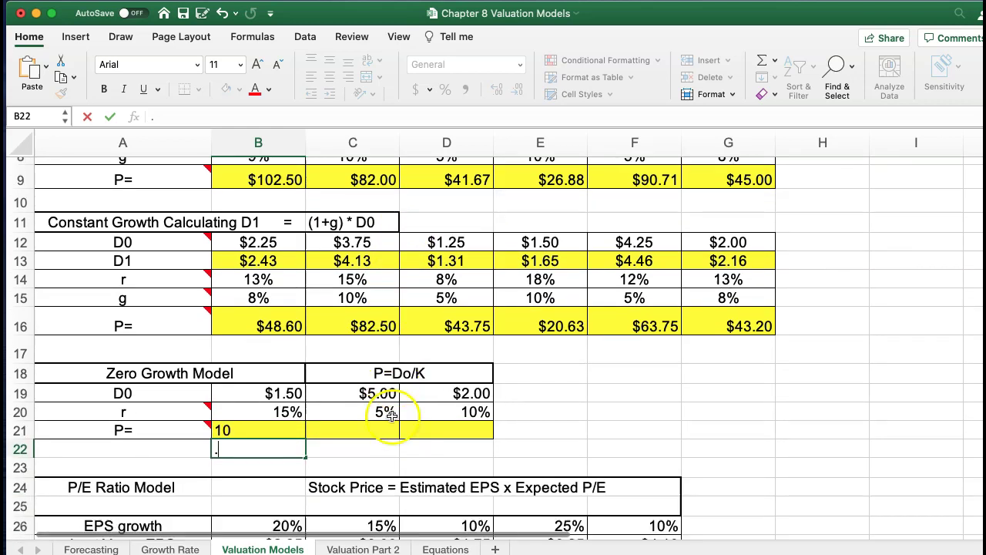
scroll(391, 414, down, 2)
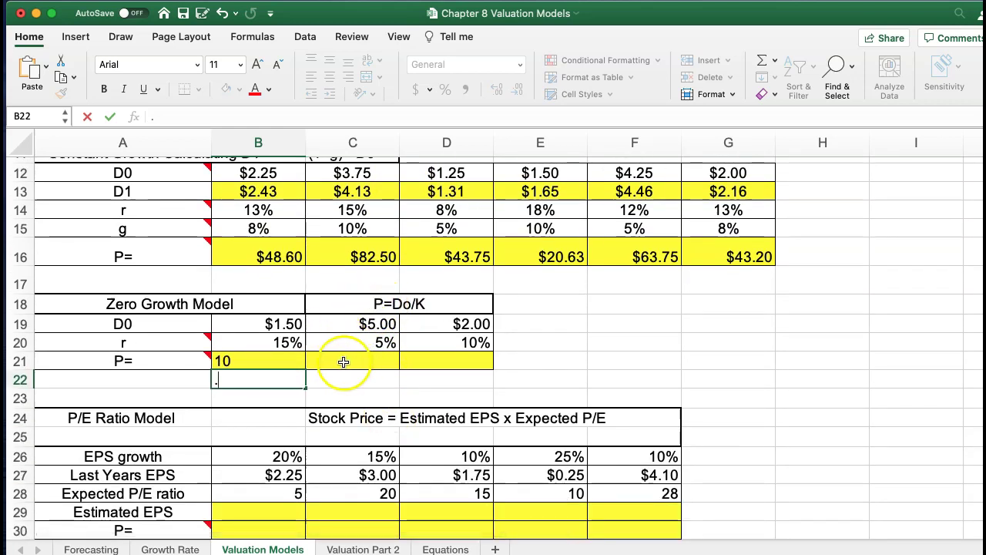
scroll(343, 362, down, 1)
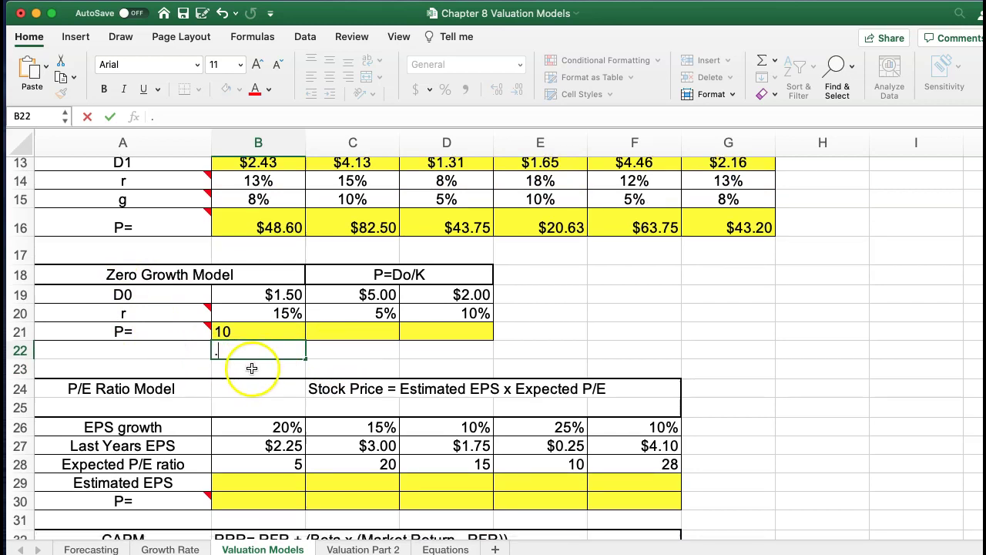
click(255, 331)
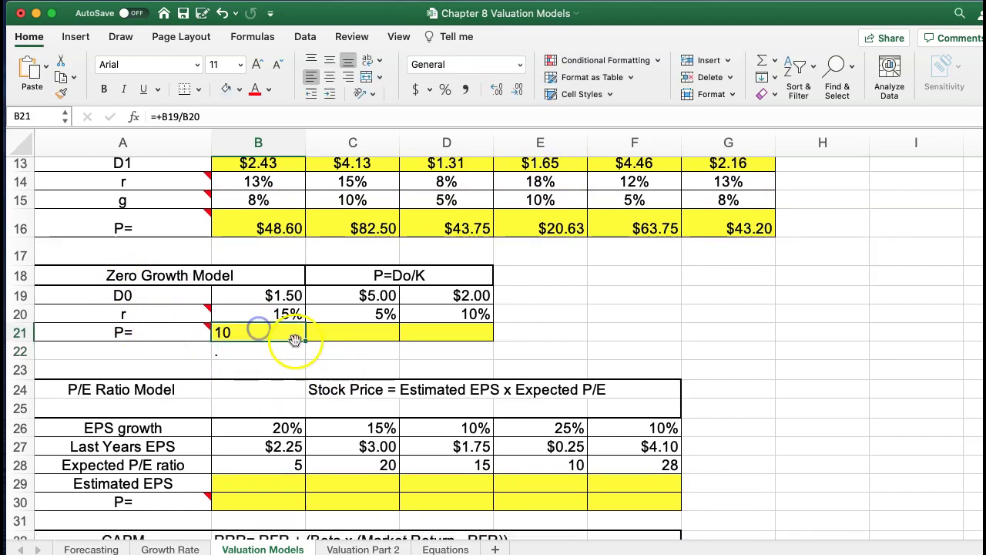
Copy the format of B16 to the Zero Growth Model price in B21 and fill the formula across through D21.
click(255, 238)
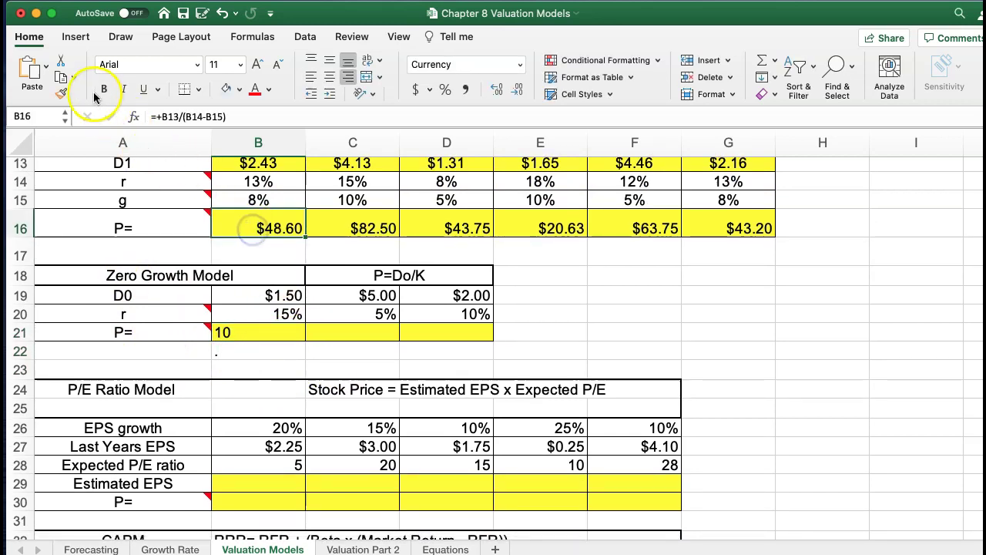
click(61, 92)
click(265, 332)
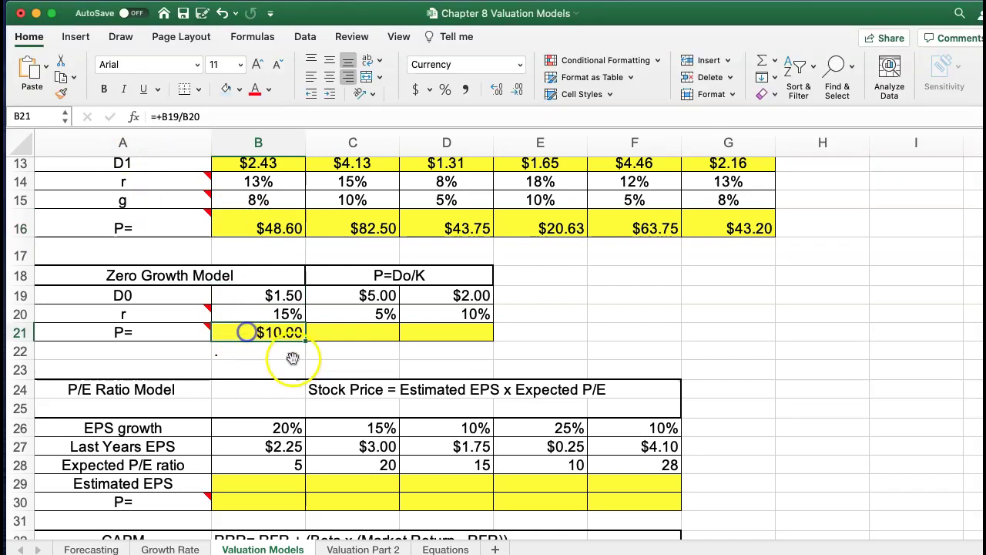
drag(308, 342, 468, 352)
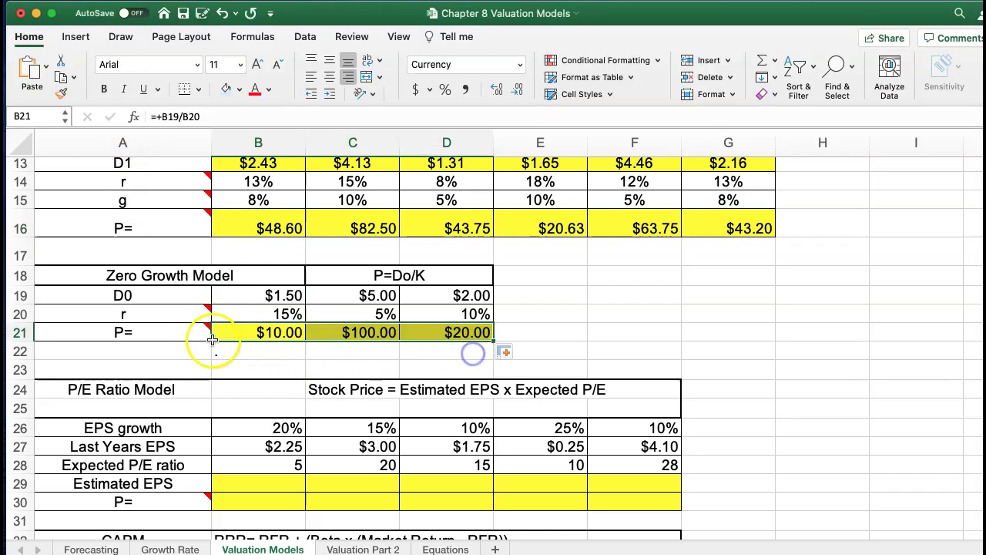
Relabel the Zero Growth Model's rate in A20 as "r (K)".
click(170, 316)
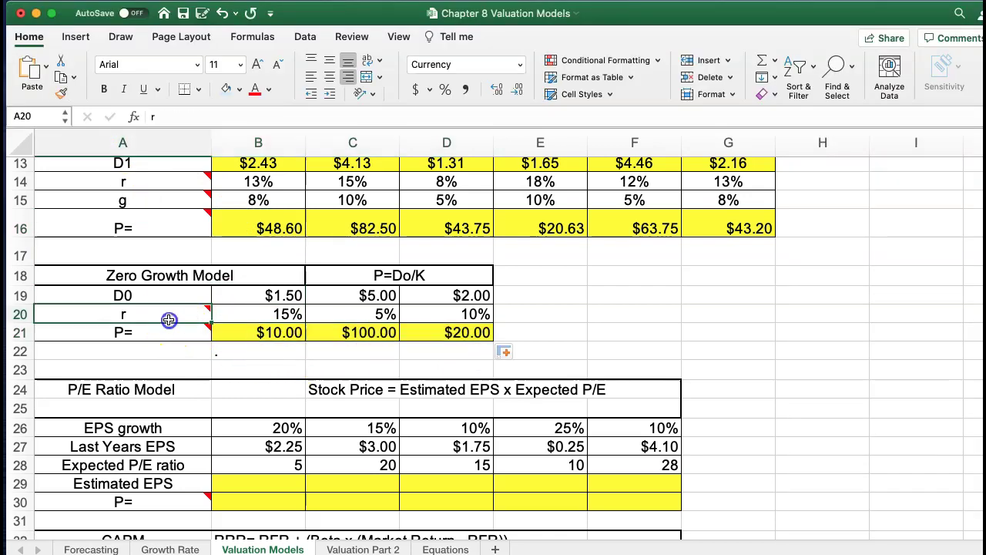
click(177, 116)
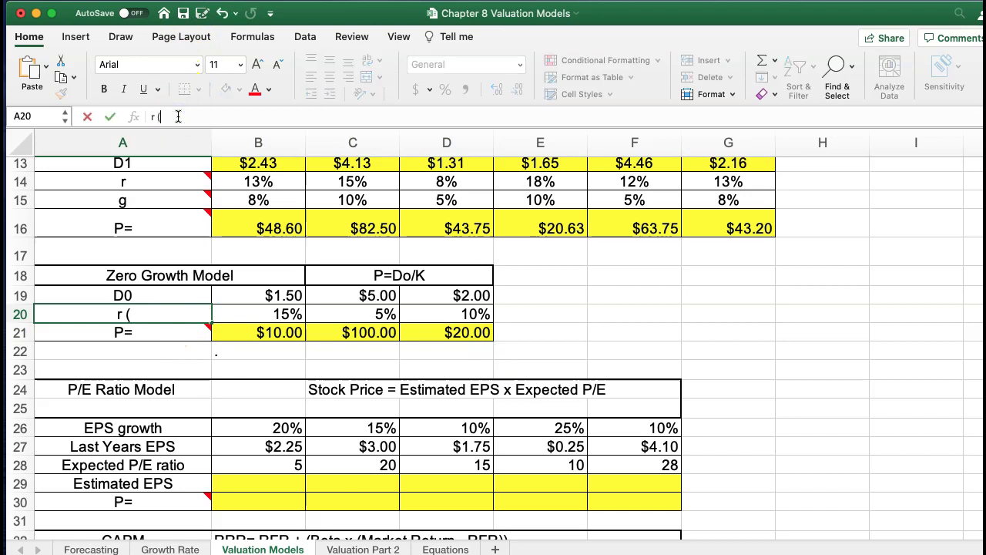
key(Return)
Calculate the P/E Ratio Model's first Estimated EPS in B29 with the formula +B27*(1+B26).
scroll(254, 330, down, 5)
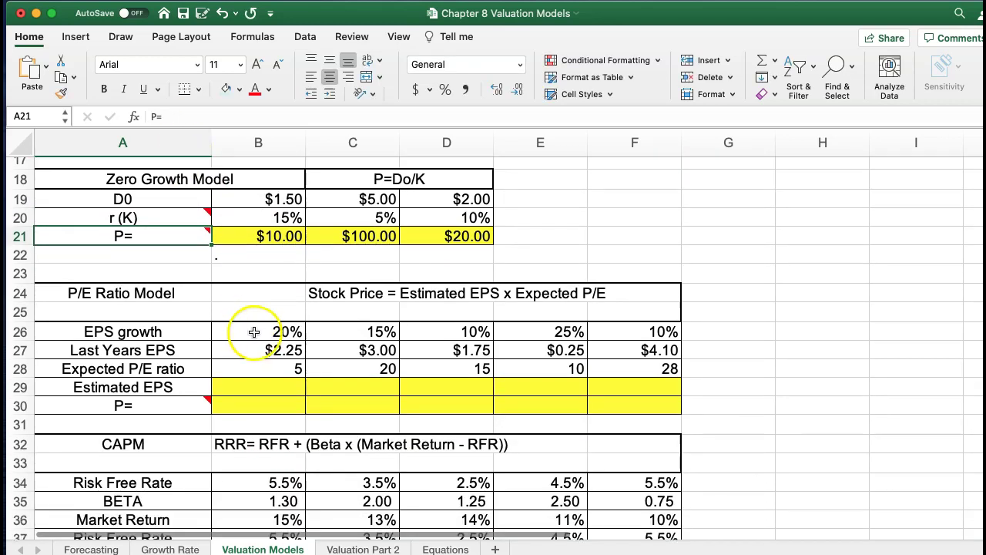
scroll(253, 332, down, 2)
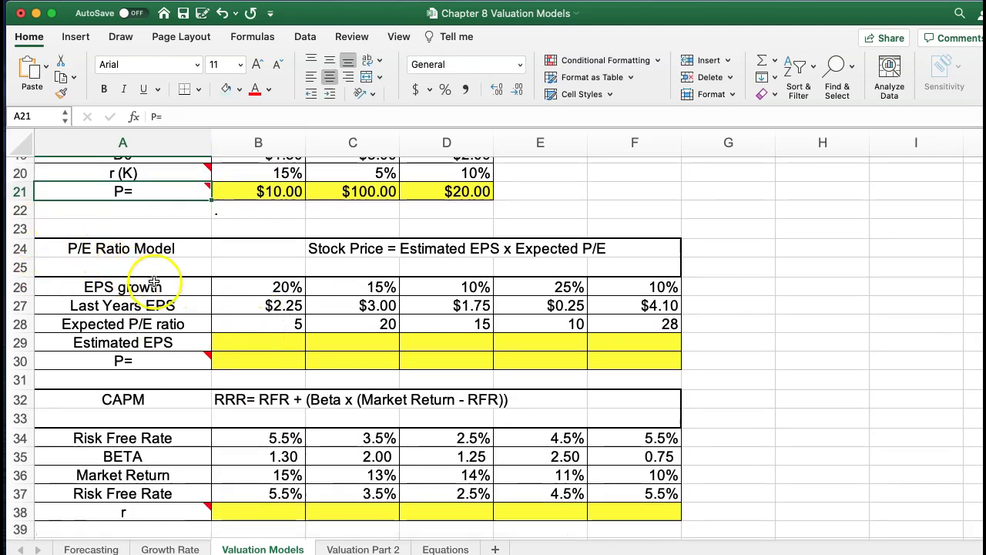
click(254, 341)
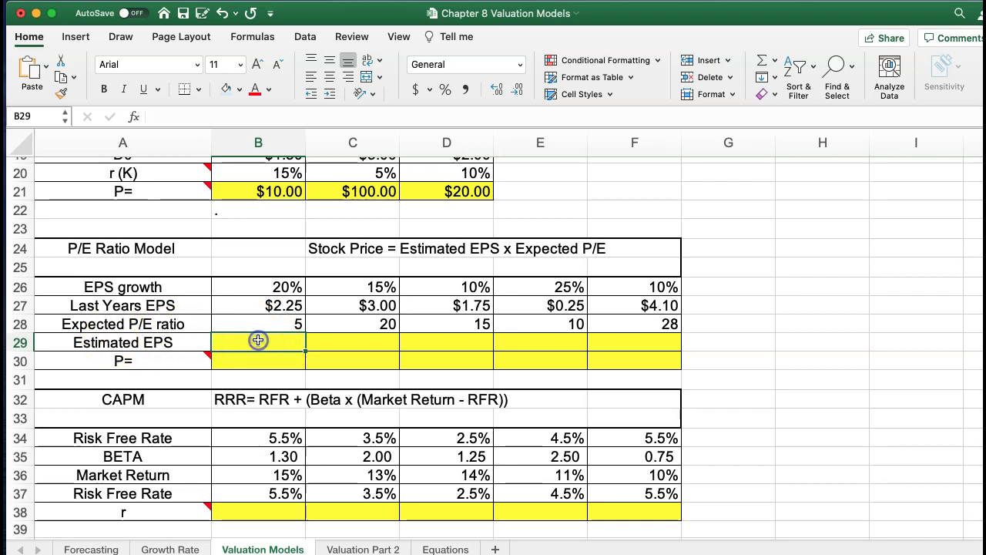
text(+)
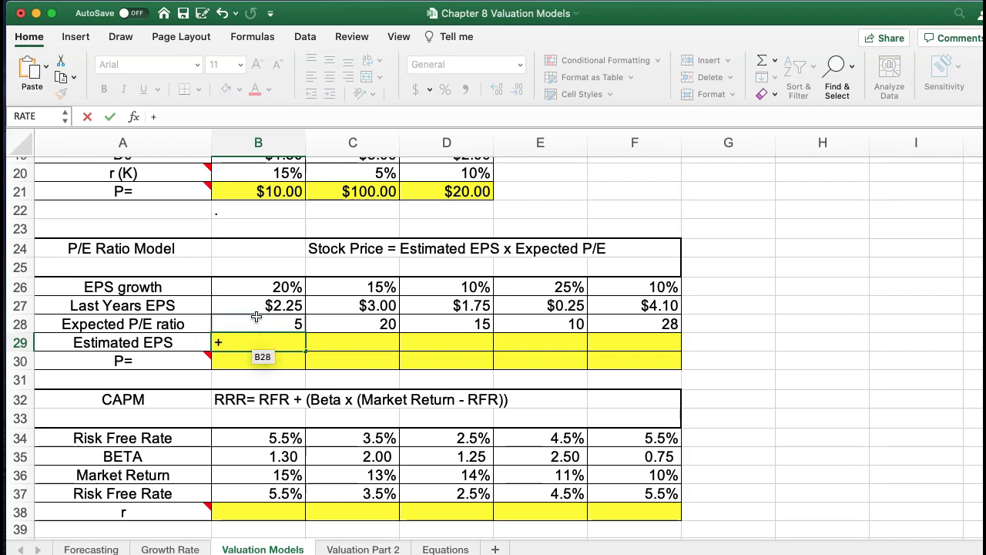
click(256, 306)
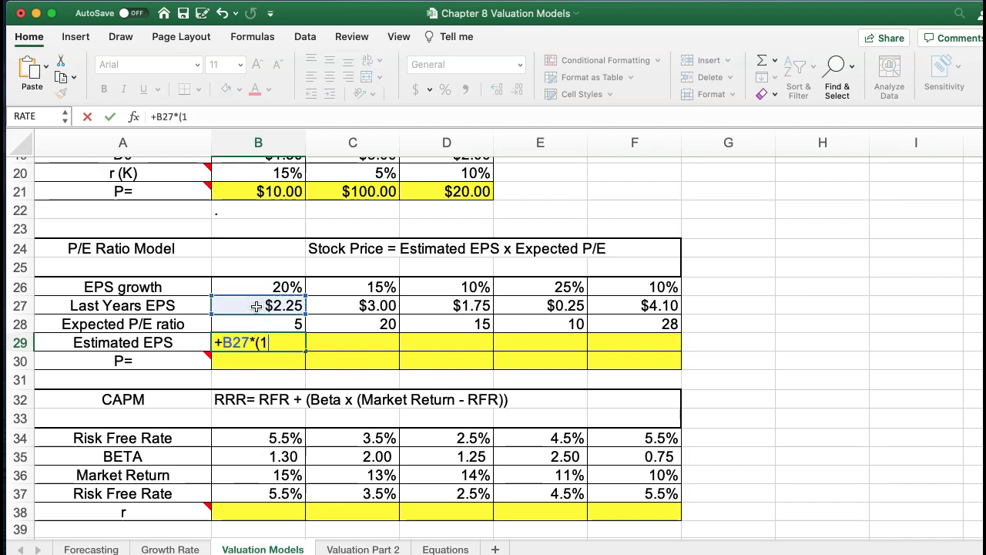
click(259, 285)
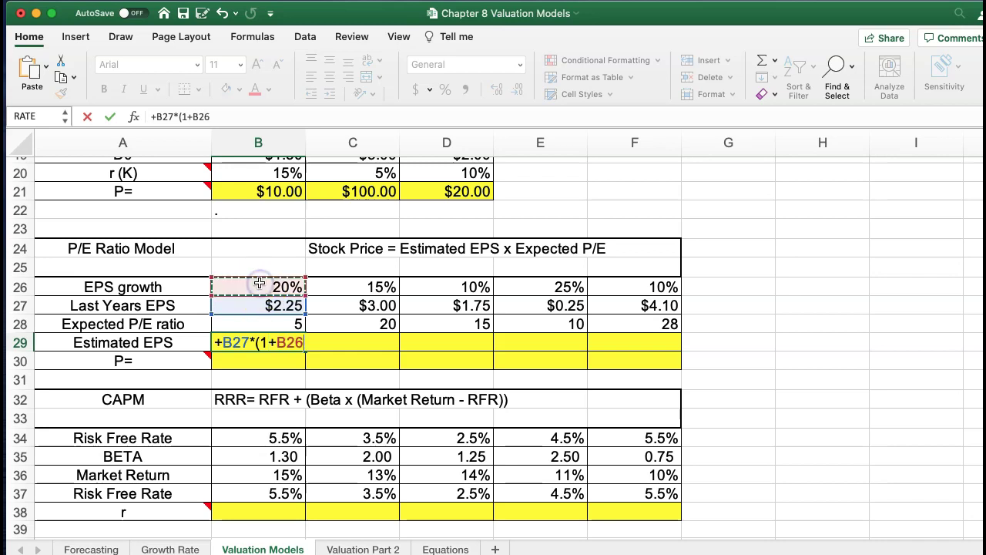
text())
key(Return)
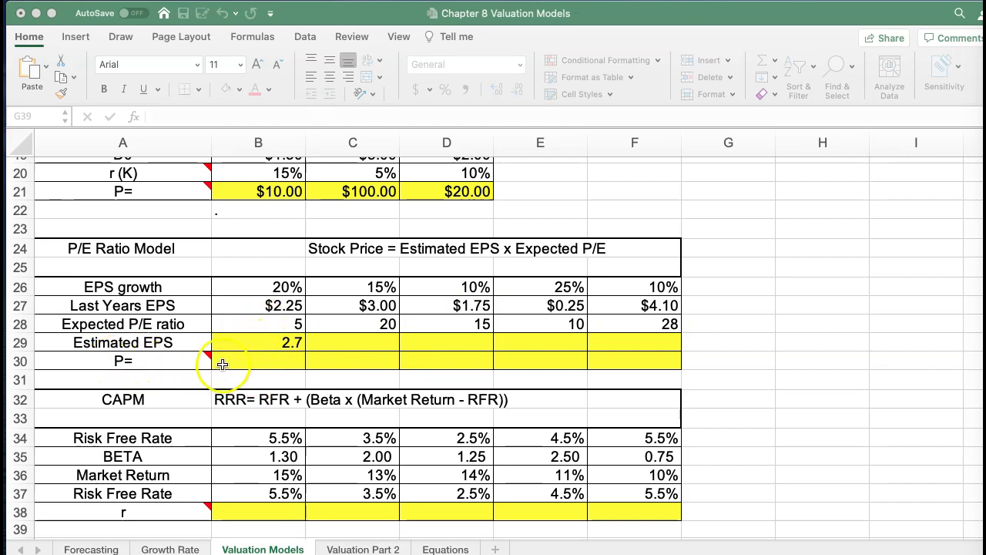
Calculate the P/E Ratio Model's first stock price in B30 with the formula +B29*B28.
click(259, 360)
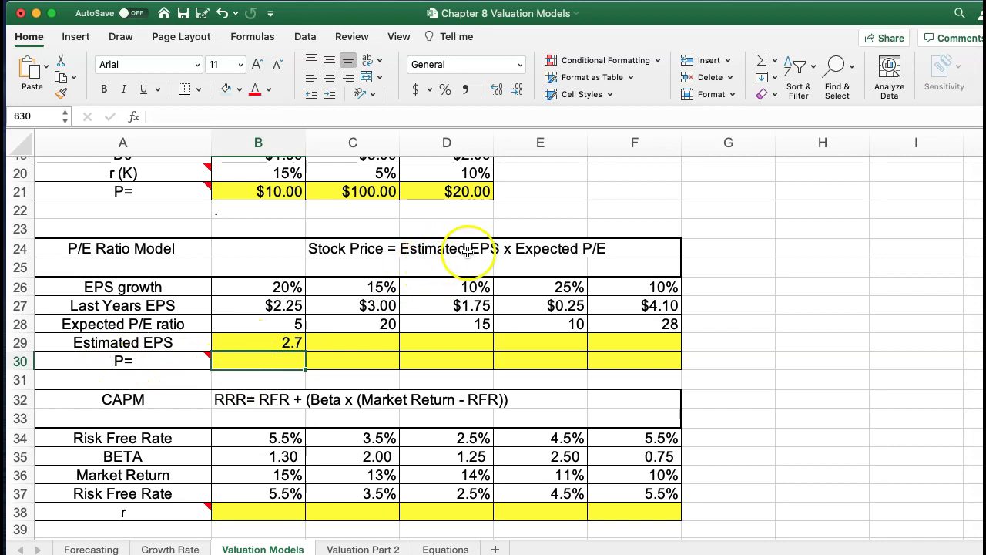
text(+)
click(266, 323)
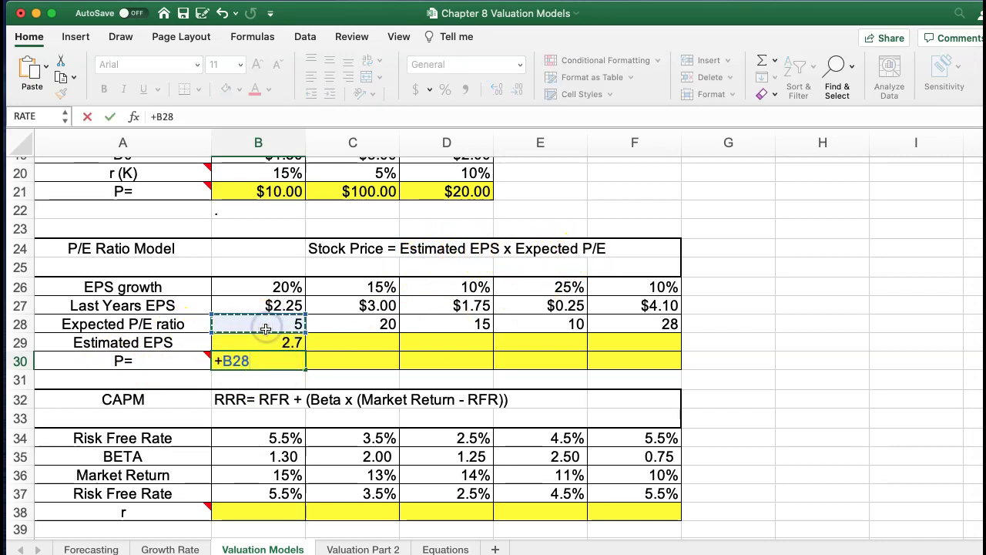
click(265, 340)
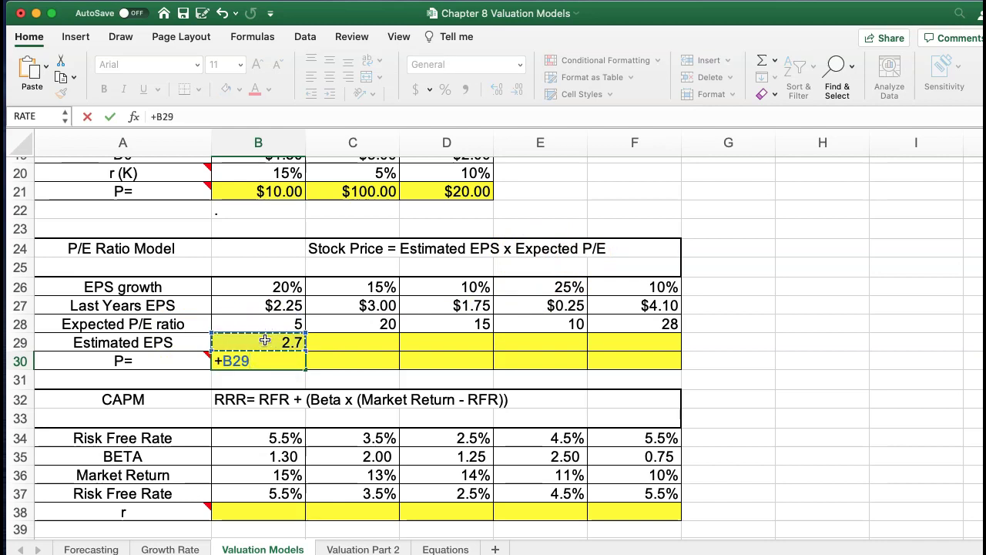
click(265, 324)
key(Return)
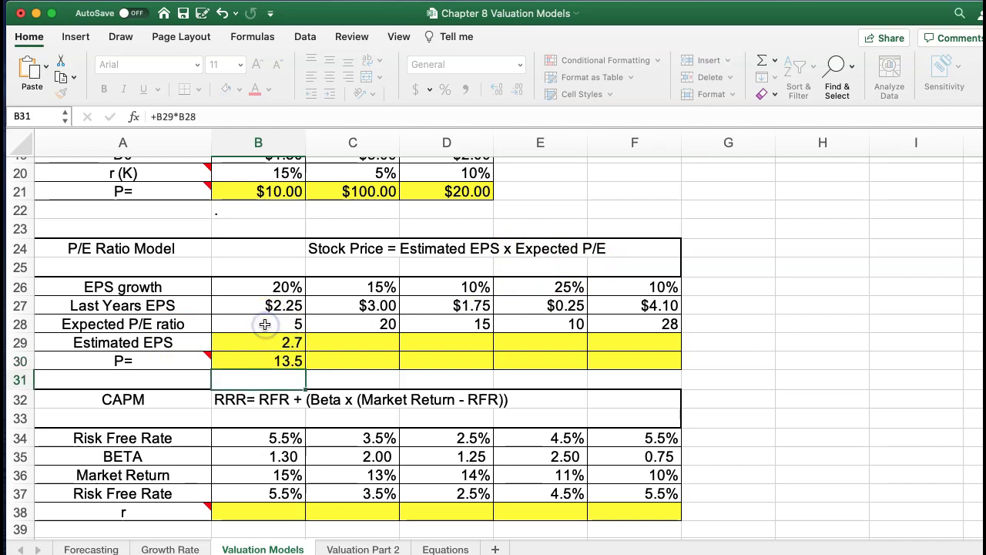
Format the Estimated EPS and price in B29:B30 as Currency and fill both formulas across through column F.
click(254, 362)
drag(250, 341, 249, 355)
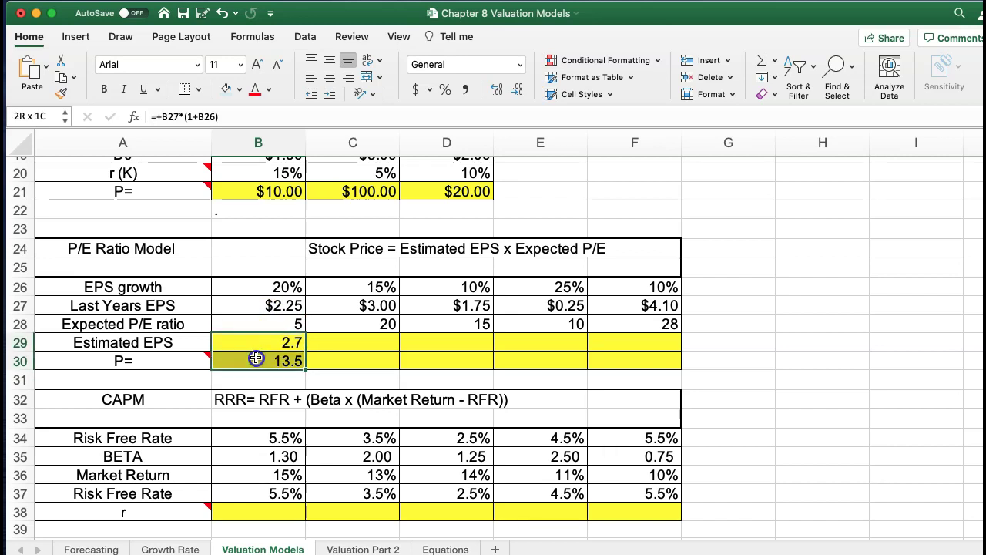
click(521, 64)
click(473, 142)
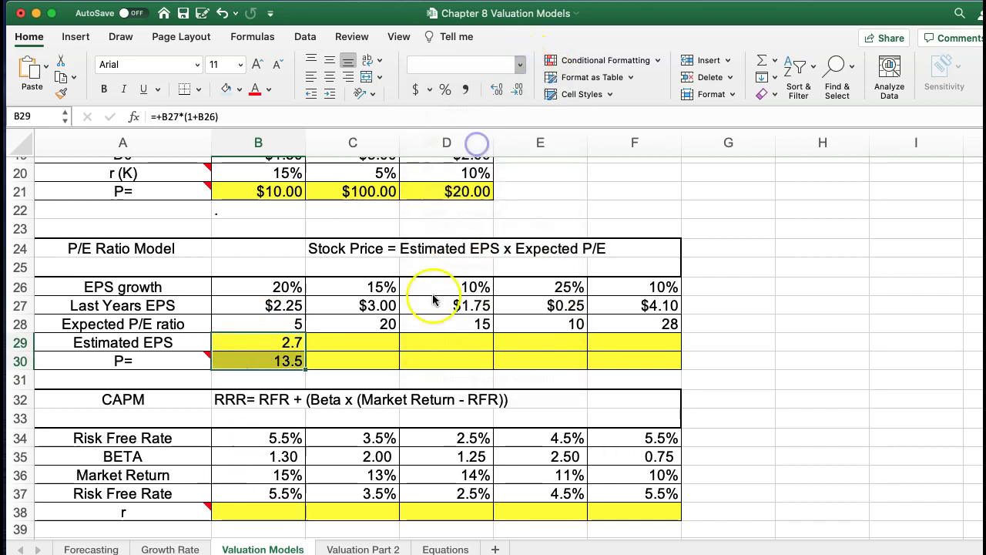
drag(257, 343, 649, 367)
click(251, 340)
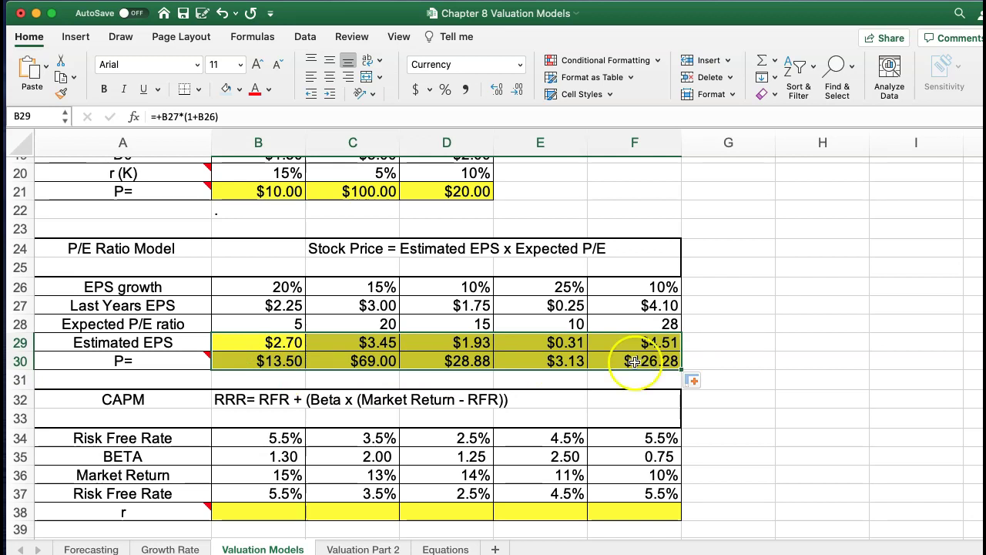
Calculate the CAPM required return in B38 with the formula +B34+(B35*(B36-B37)) and fill it across through F38.
scroll(513, 308, down, 3)
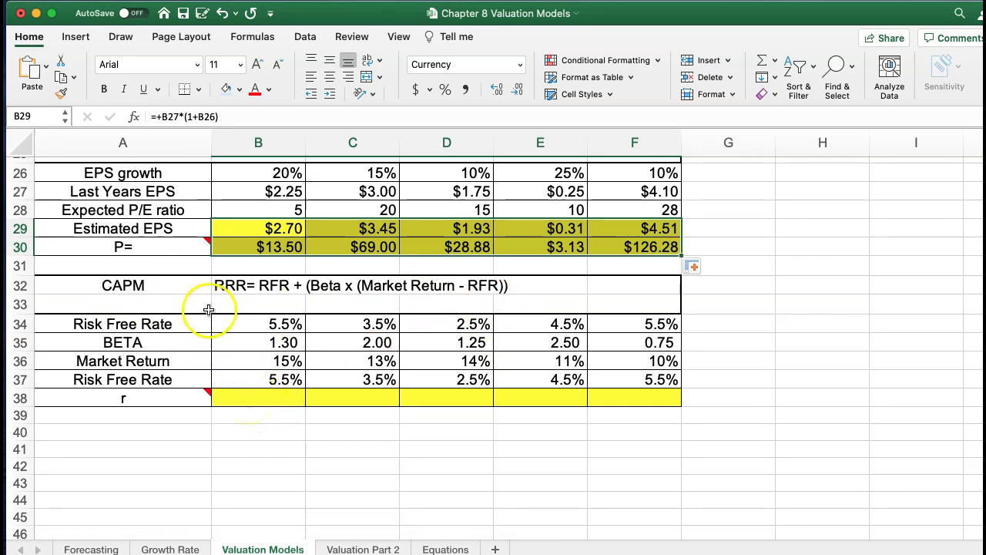
click(124, 395)
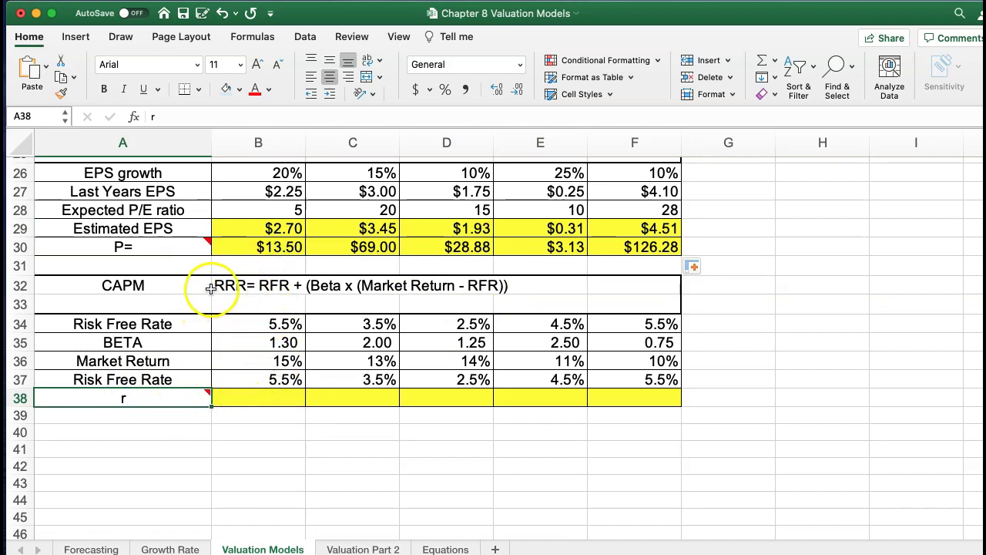
click(262, 397)
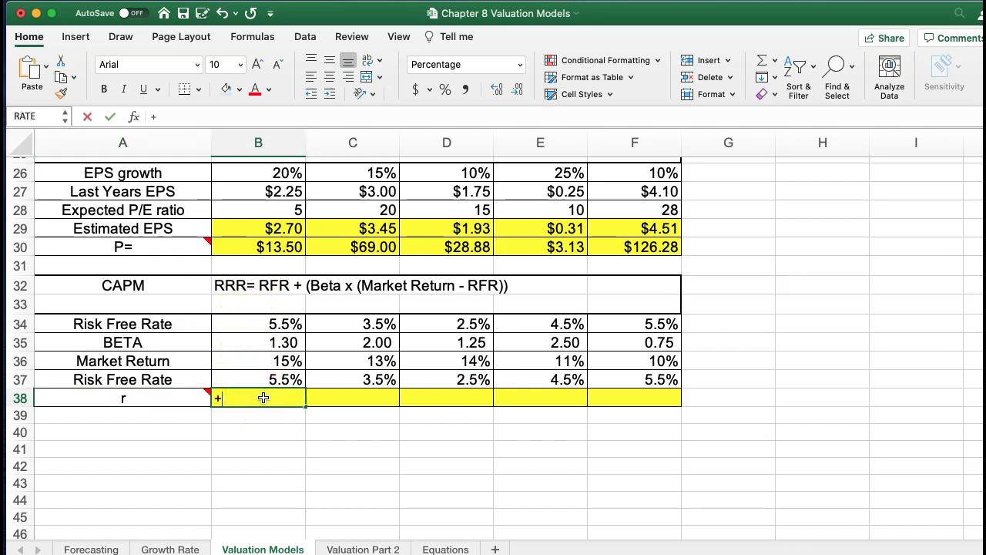
text(+)
click(250, 328)
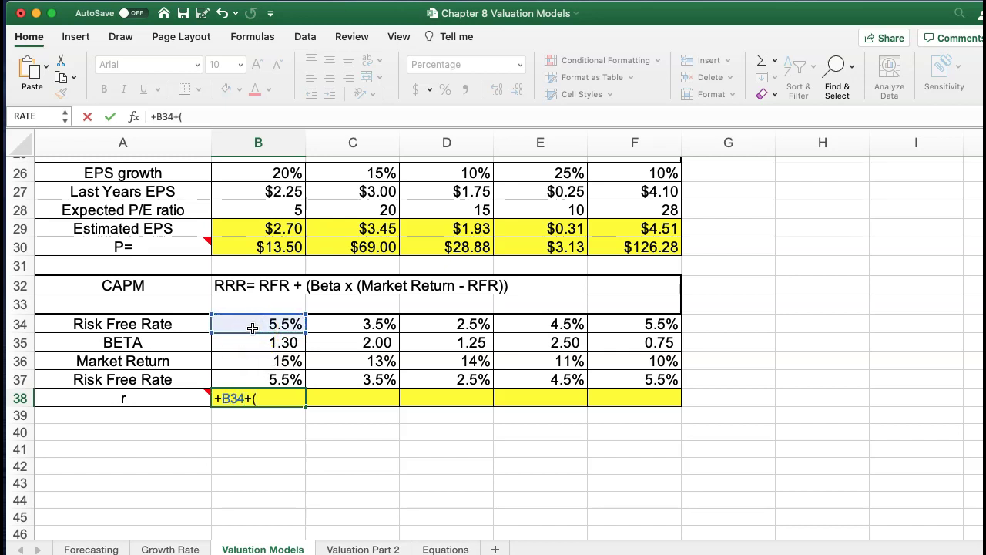
click(252, 342)
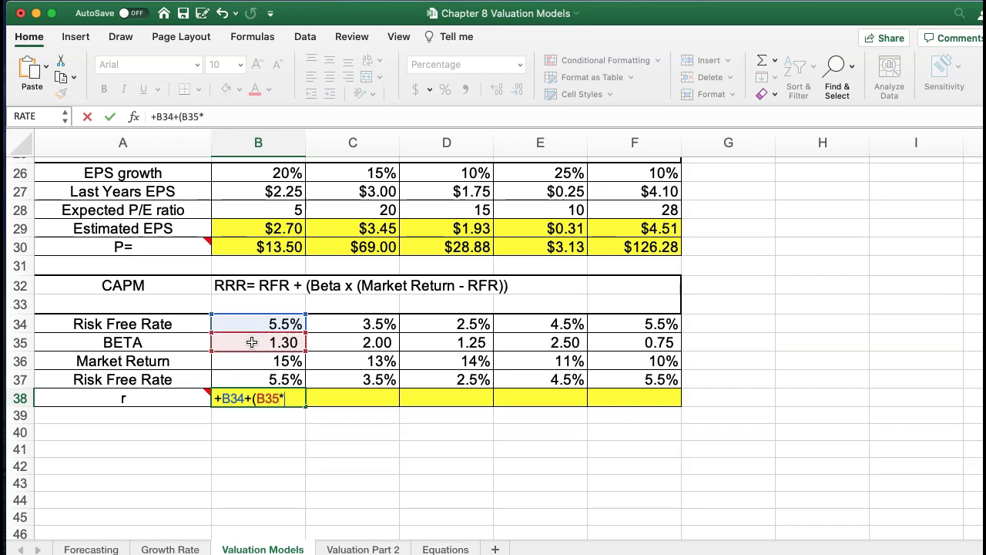
text(*()
click(249, 364)
text(-)
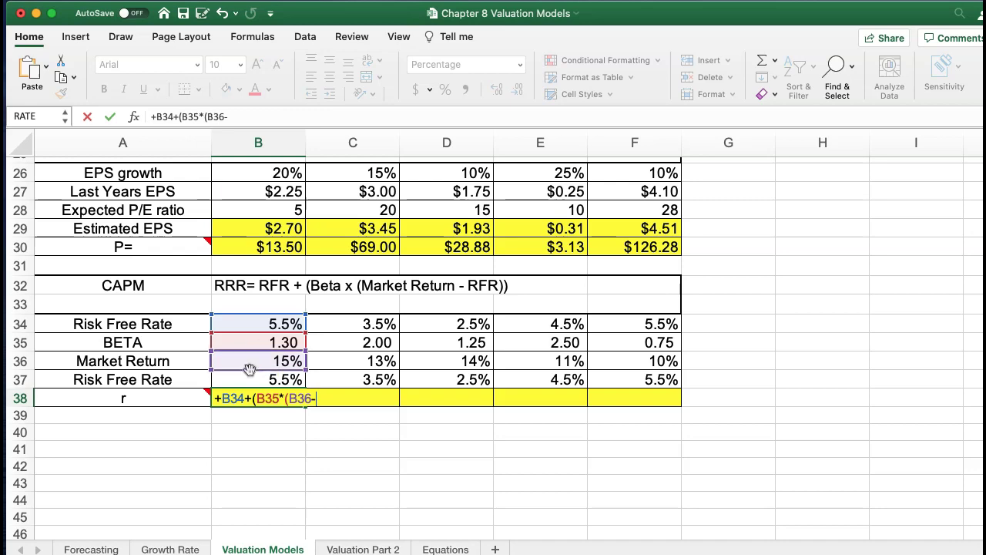
click(249, 381)
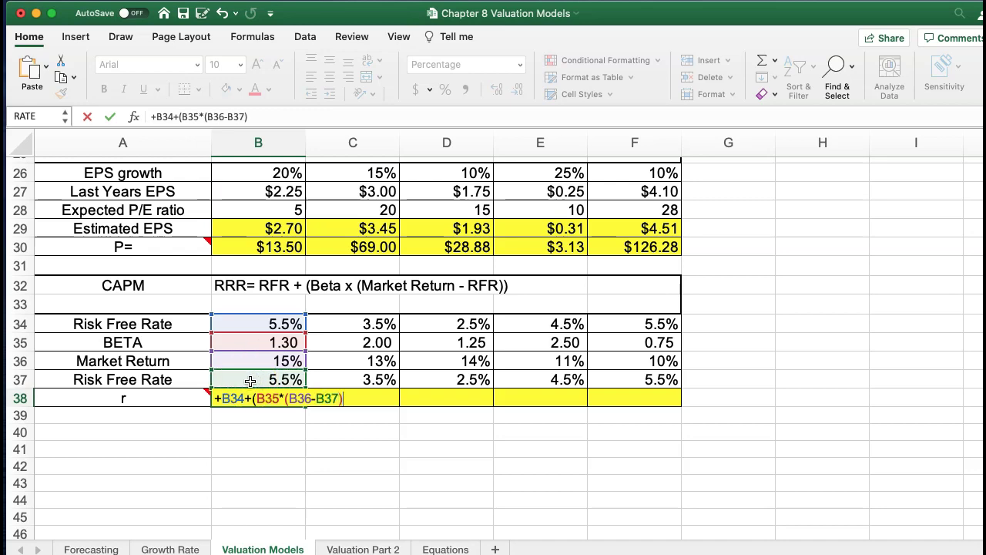
text())
key(Return)
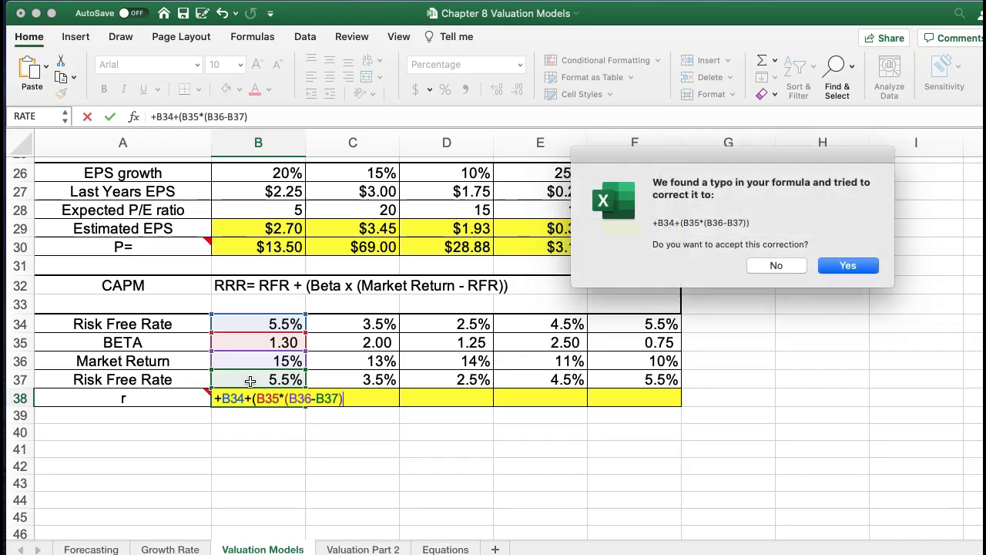
click(842, 267)
click(260, 398)
drag(305, 410, 666, 416)
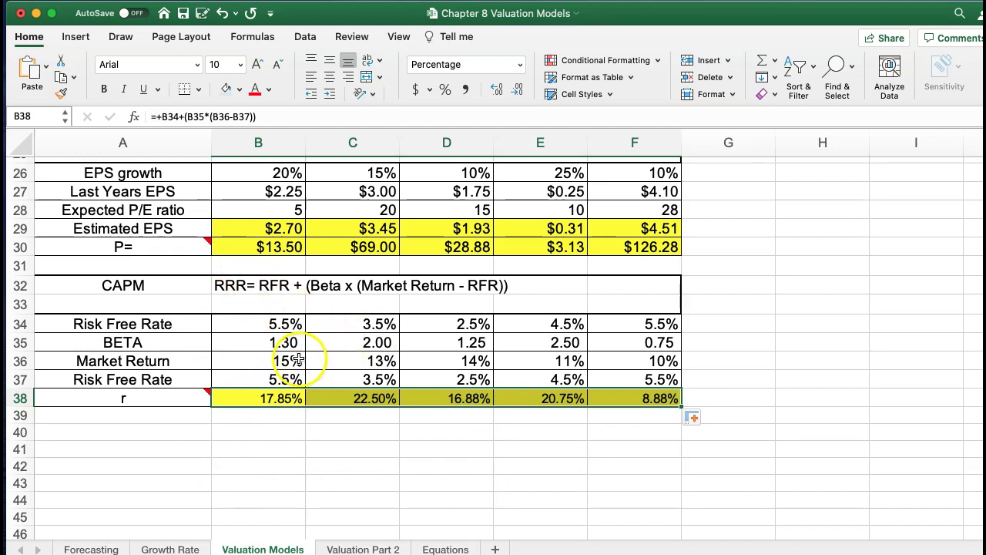
Look over the Valuation Part 2 sheet and review the chapter formulas on the Equations sheet.
click(350, 549)
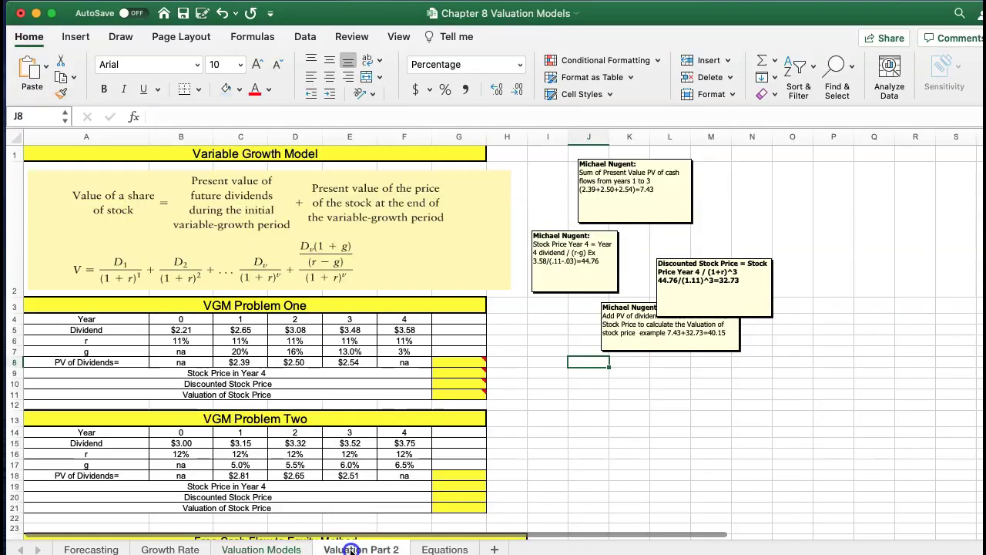
click(439, 549)
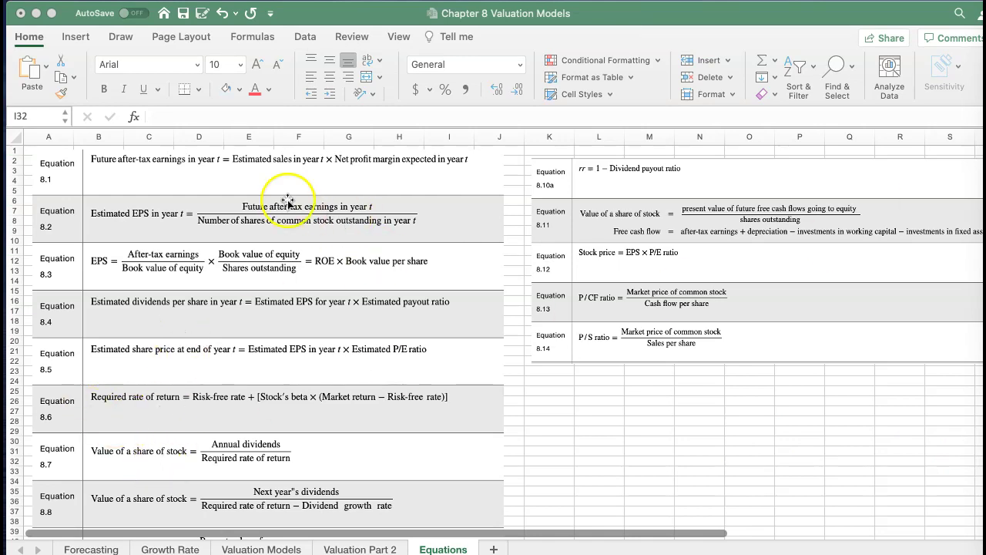
click(252, 378)
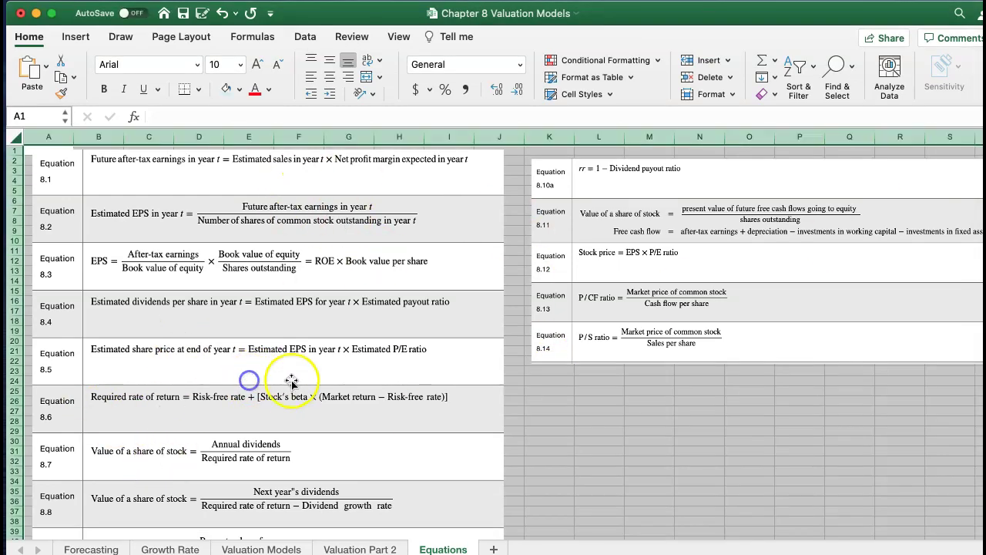
scroll(296, 380, down, 5)
scroll(296, 380, up, 5)
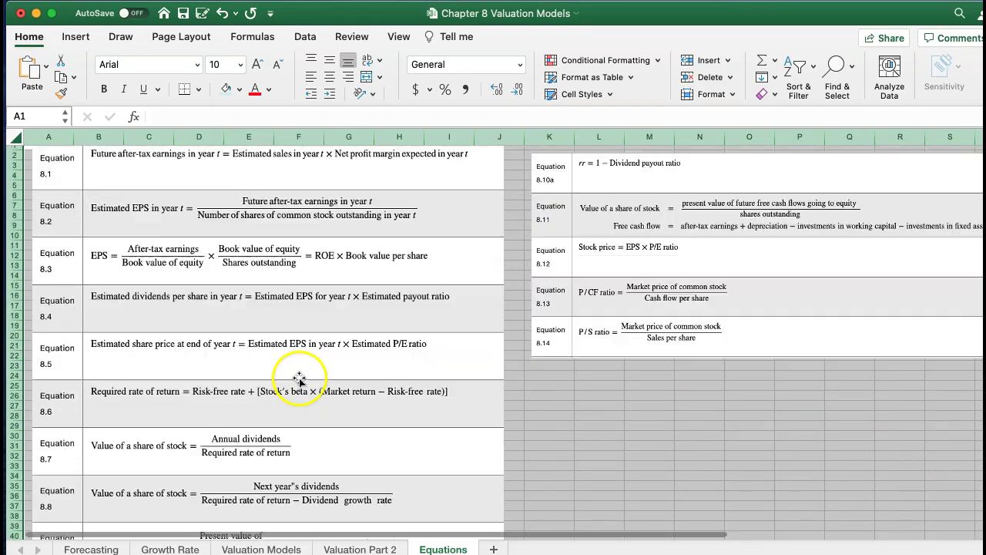
On the Valuation Part 2 sheet, move the Valuation of Stock Price comment below the Discounted Stock Price comment so they no longer overlap.
click(336, 549)
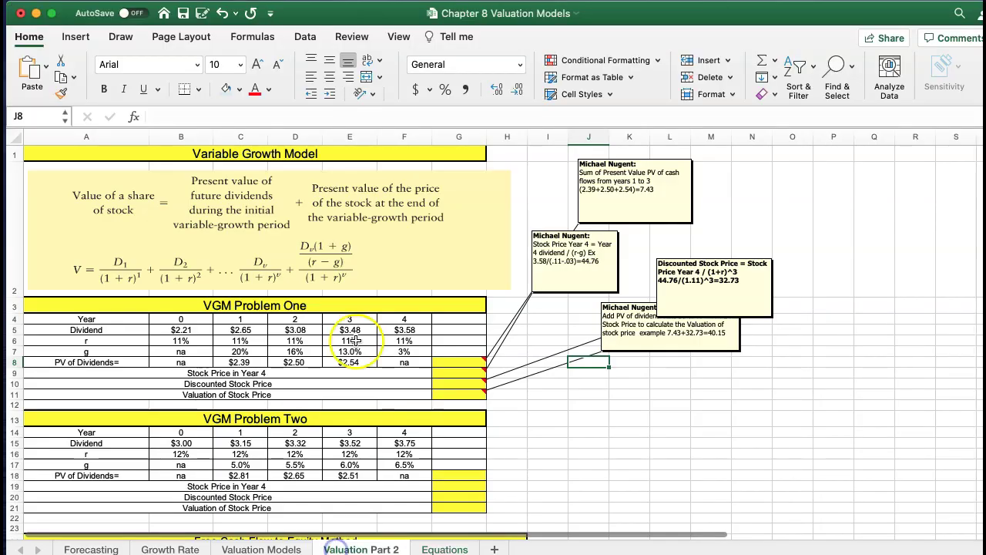
click(642, 325)
drag(637, 302, 655, 357)
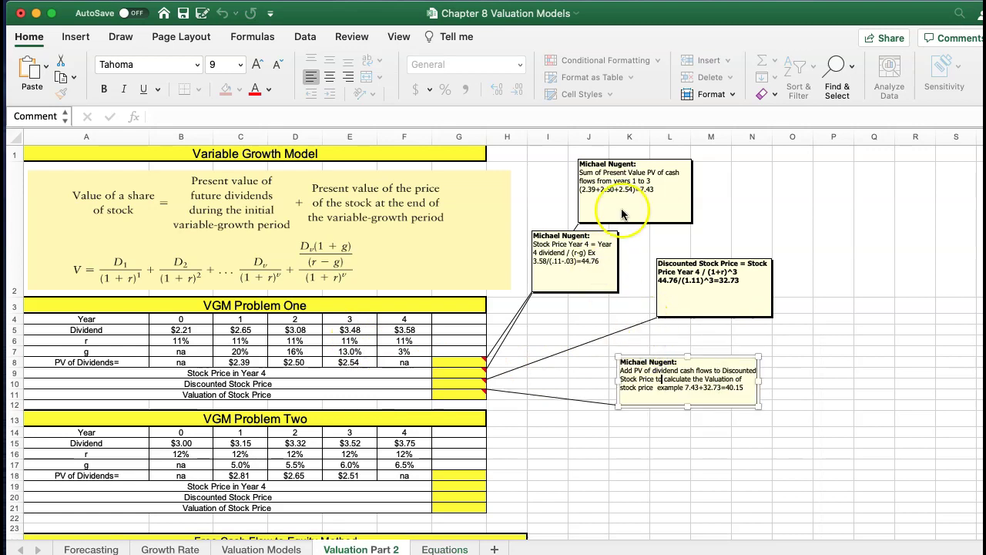
click(587, 230)
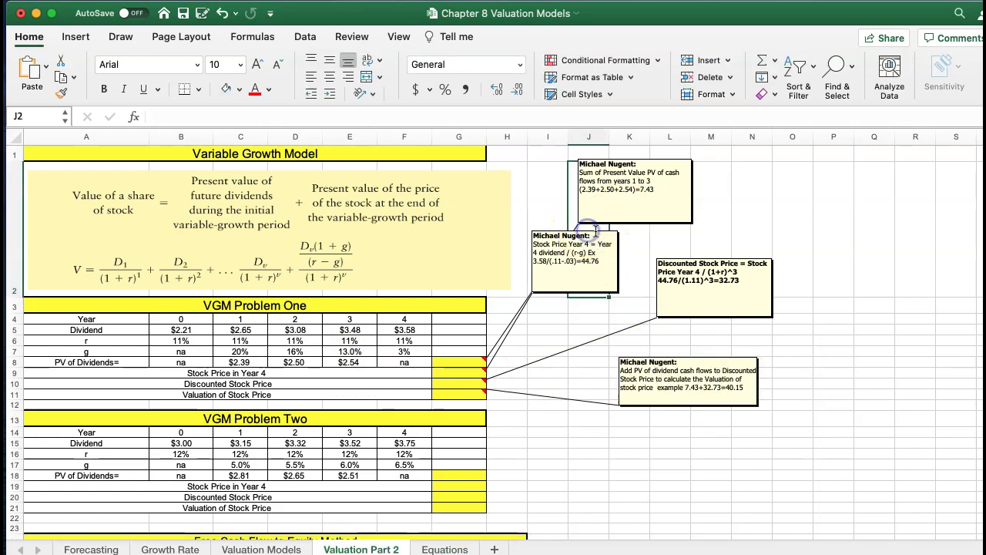
Move the Stock Price Year 4 comment lower so it clears the Sum of Present Value comment.
drag(594, 230, 624, 251)
click(548, 442)
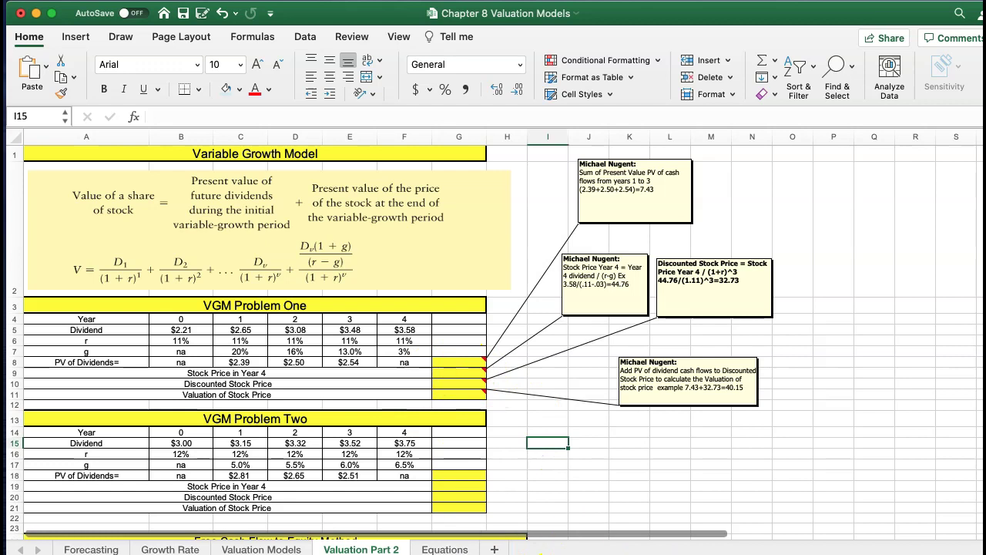
scroll(675, 428, up, 5)
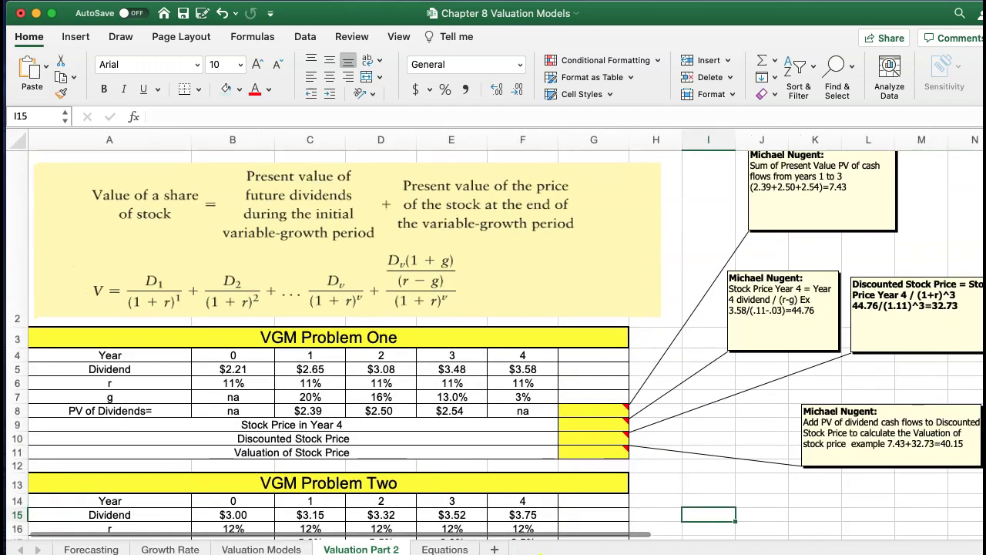
scroll(452, 374, up, 1)
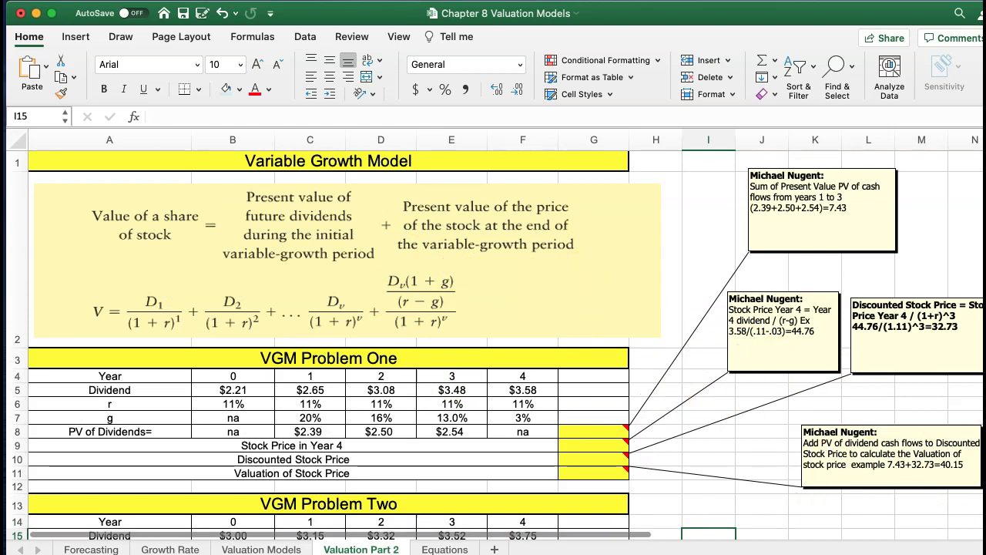
Narrow column A of the Valuation Part 2 sheet.
click(593, 431)
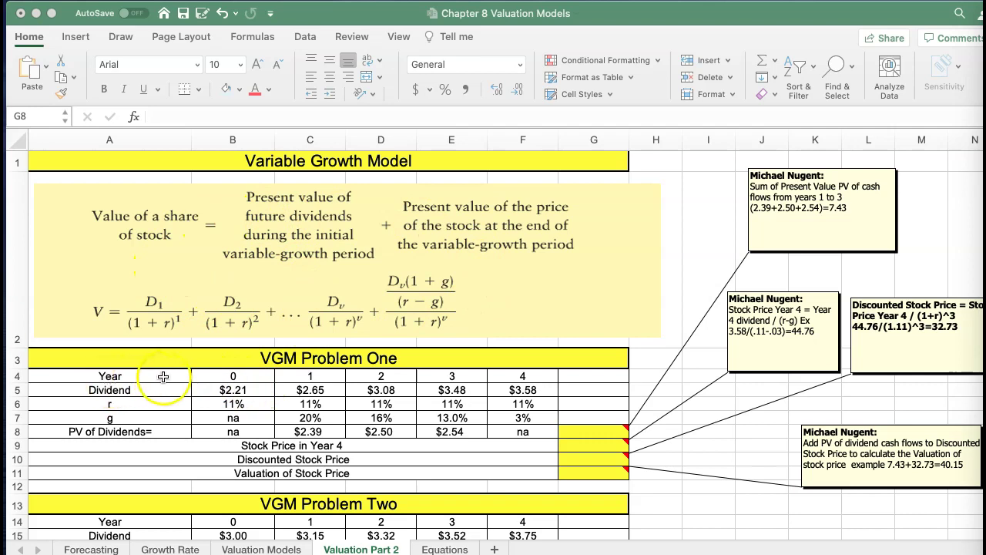
click(189, 146)
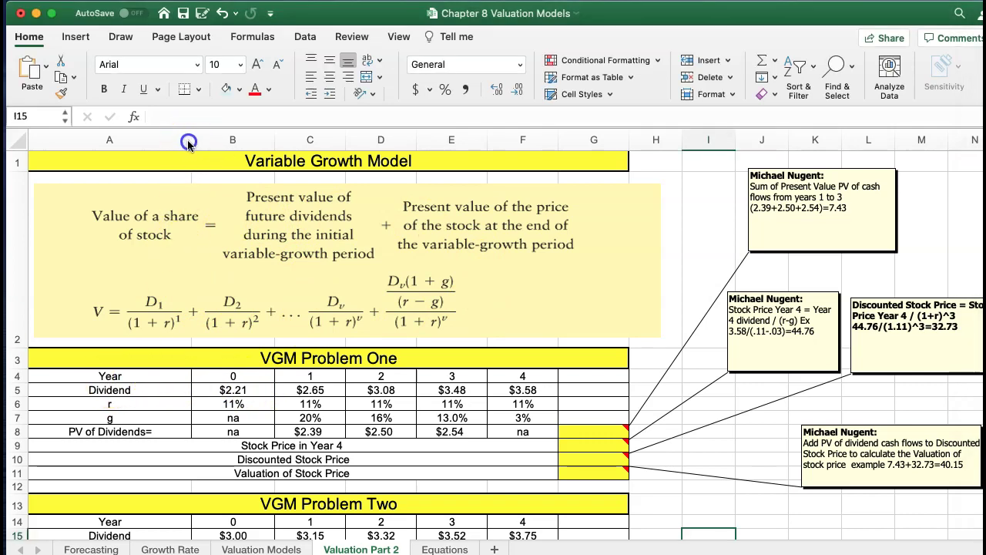
drag(191, 144, 150, 144)
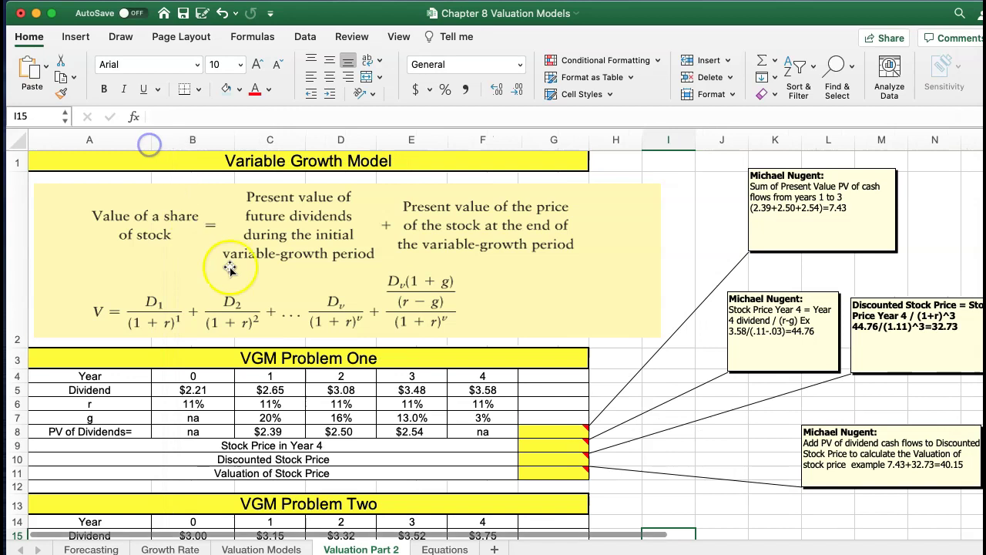
Move all four VGM Problem One comments closer to the table, keeping them clear of each other.
click(786, 193)
drag(827, 164, 761, 160)
click(804, 295)
drag(803, 295, 758, 284)
click(883, 305)
drag(911, 299, 865, 327)
click(879, 436)
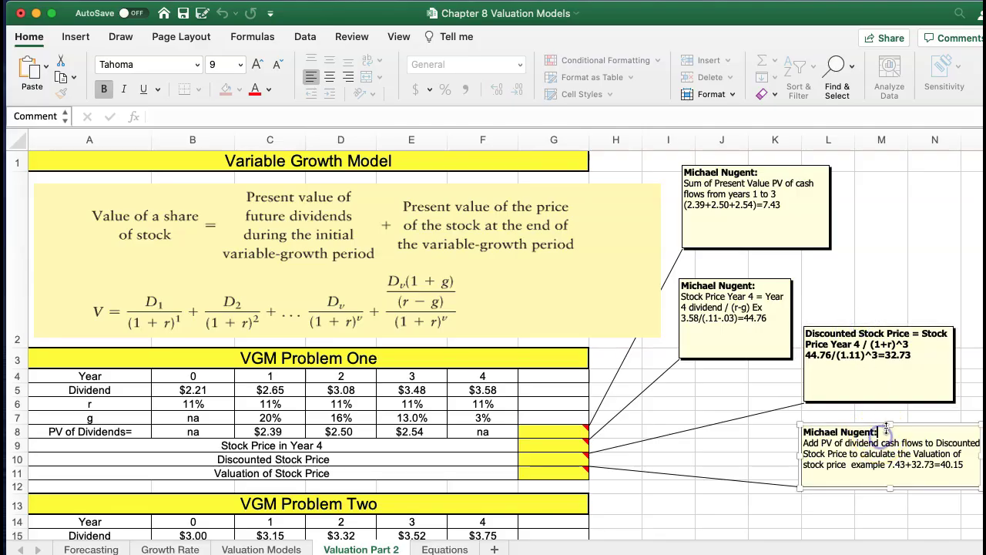
drag(893, 423, 818, 440)
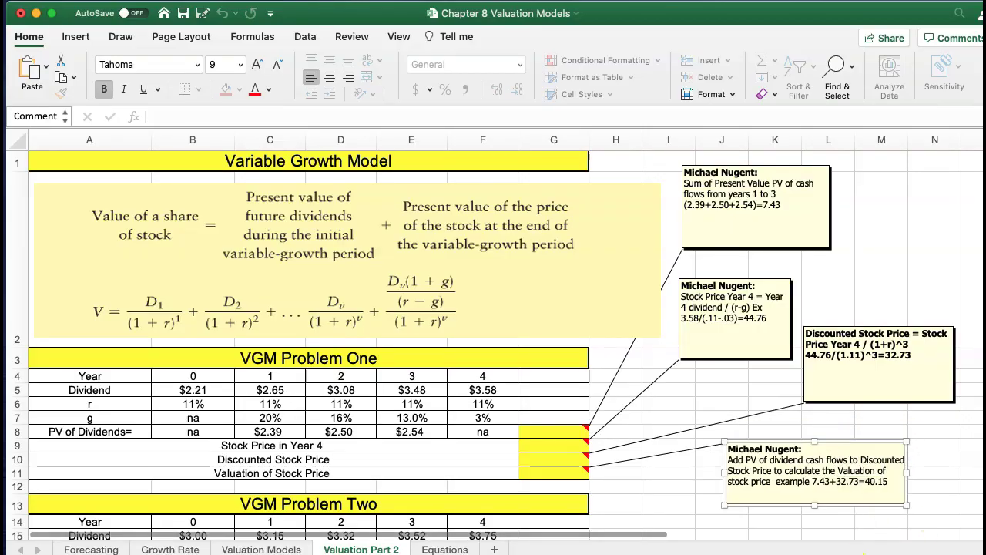
click(678, 485)
Narrow column A further so its width just fits the row labels.
scroll(754, 454, up, 1)
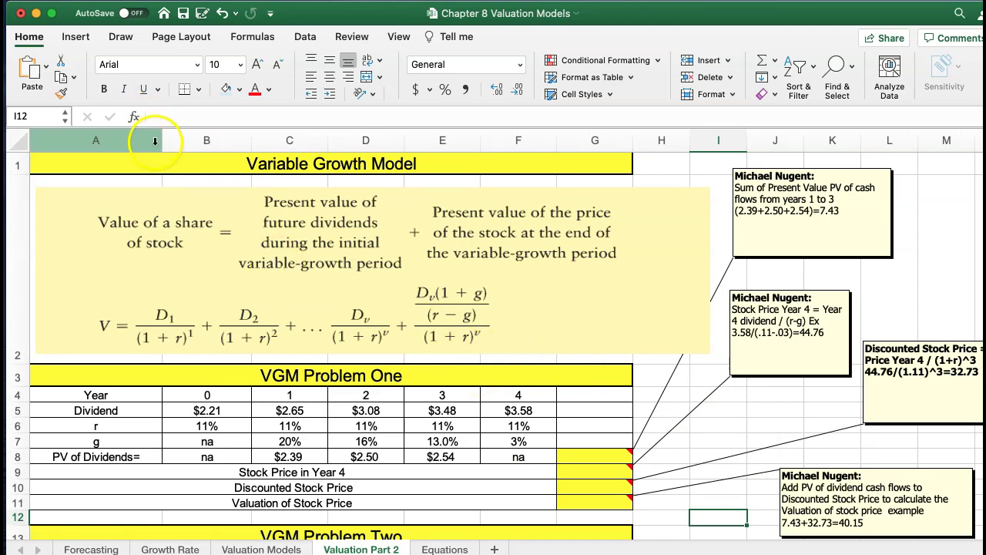
drag(161, 141, 135, 144)
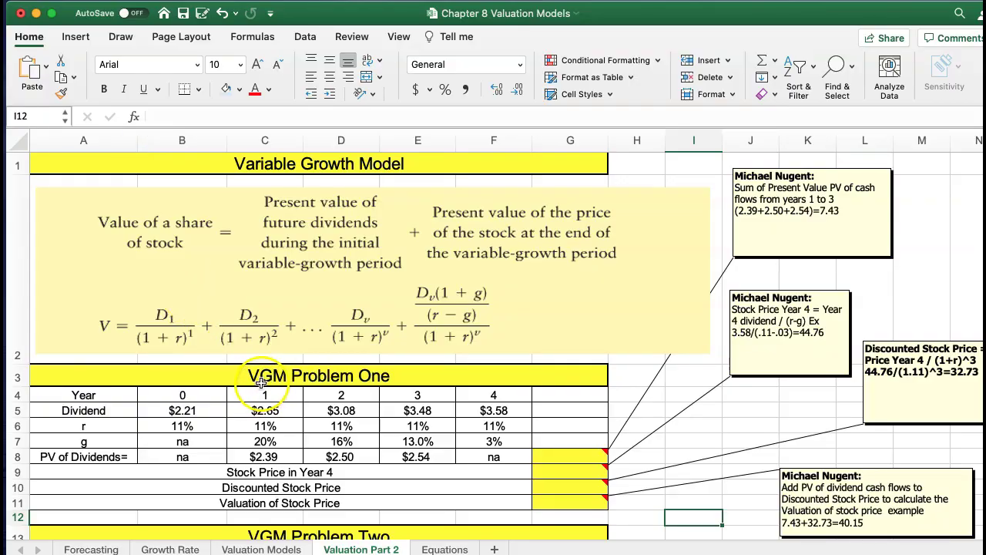
click(262, 378)
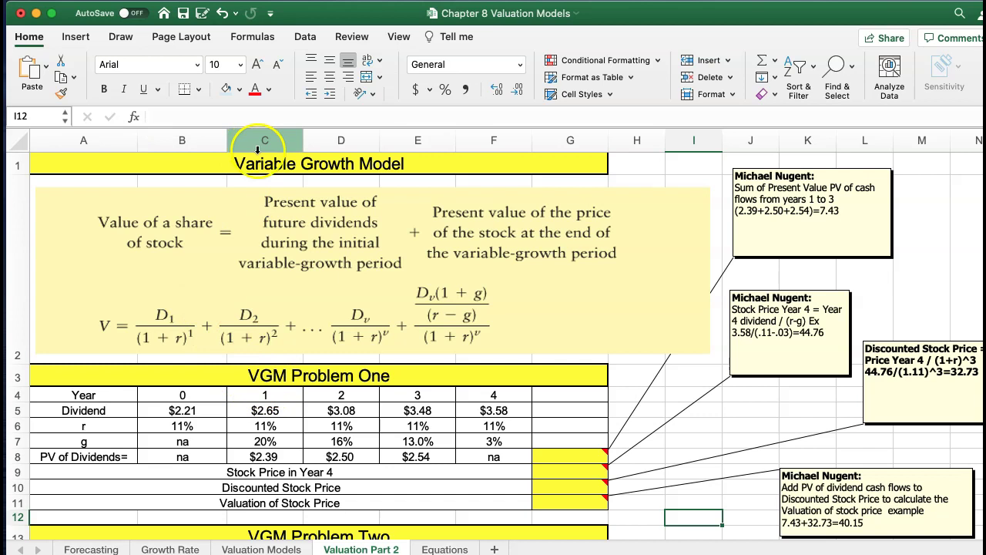
Review the year, dividend, r and g rows of VGM Problem One and the PV formulas in C8 and E8.
drag(182, 396, 488, 397)
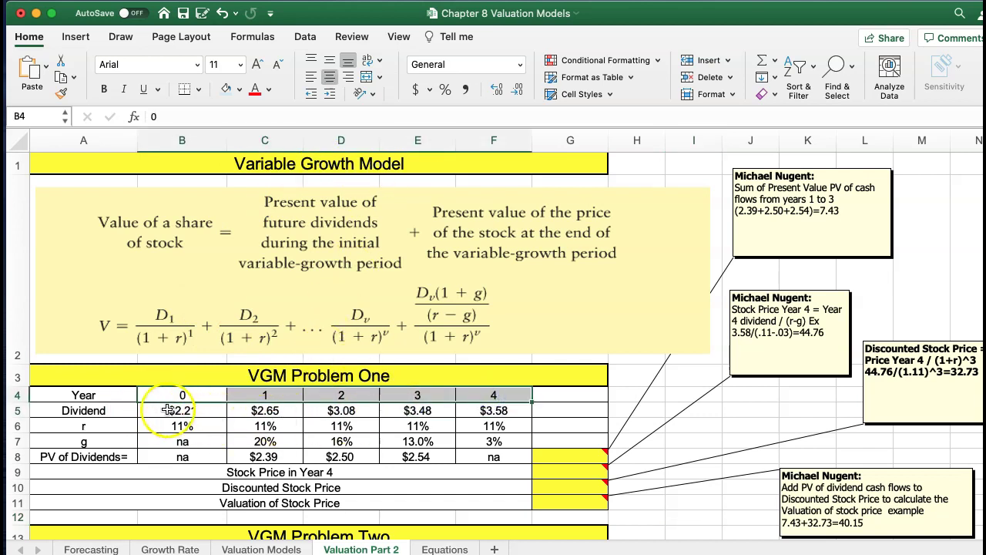
drag(166, 410, 483, 411)
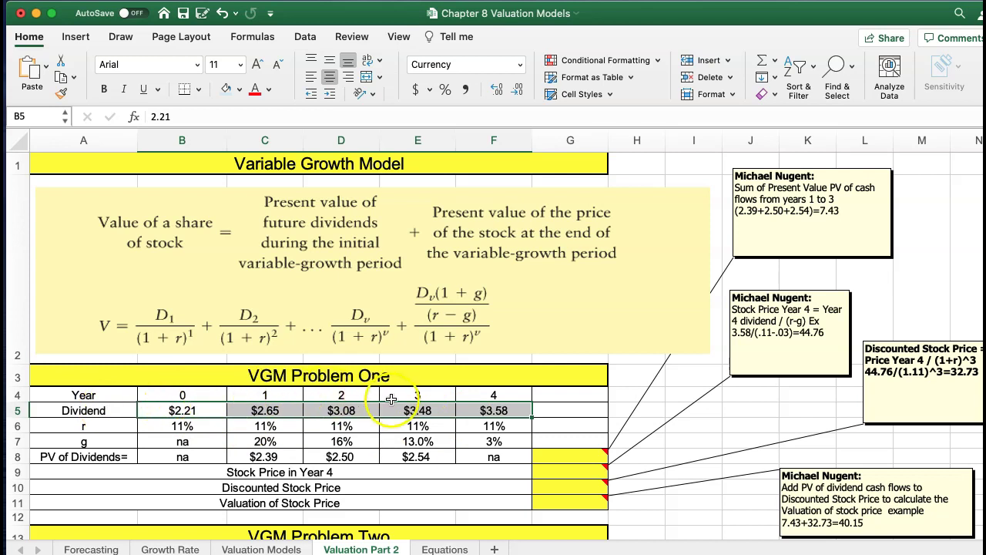
drag(163, 427, 493, 426)
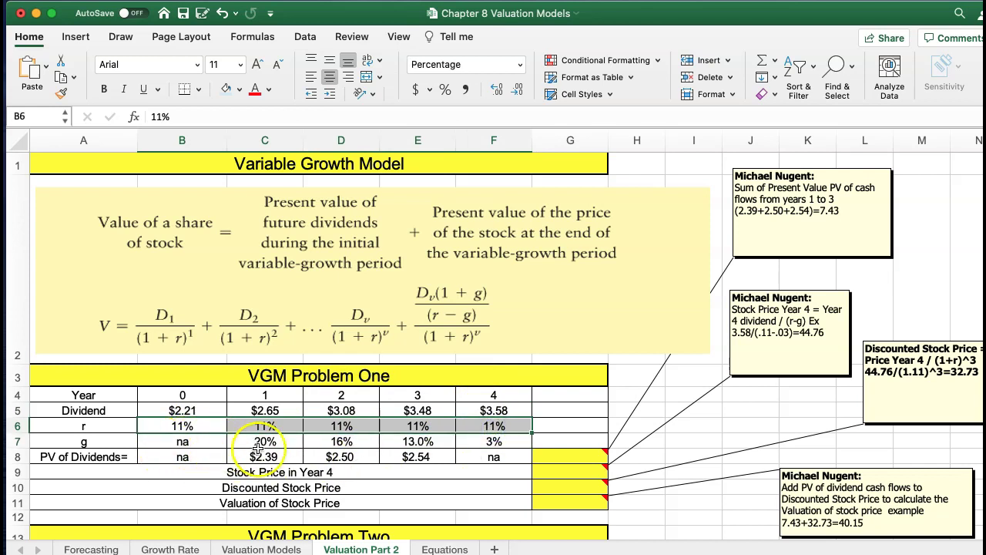
drag(262, 441, 486, 444)
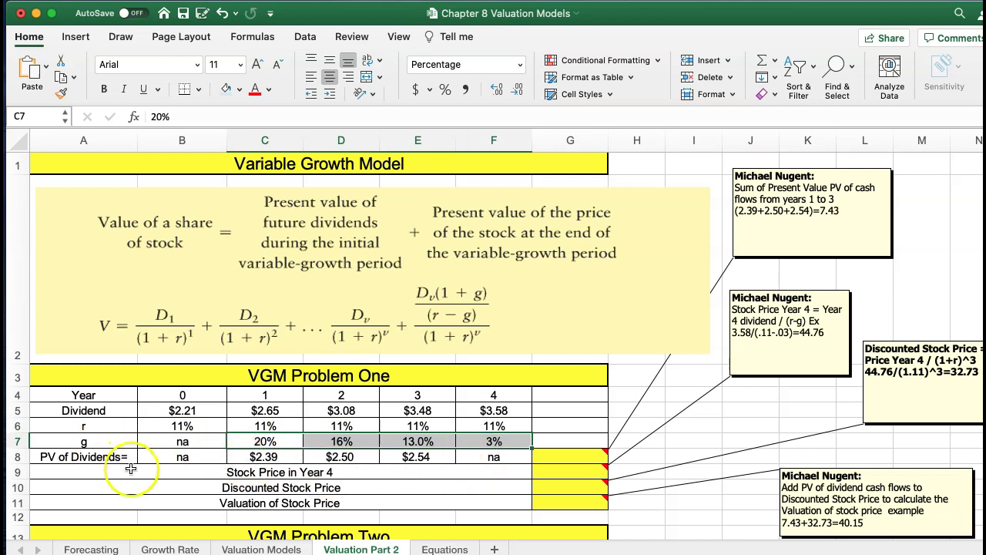
click(264, 457)
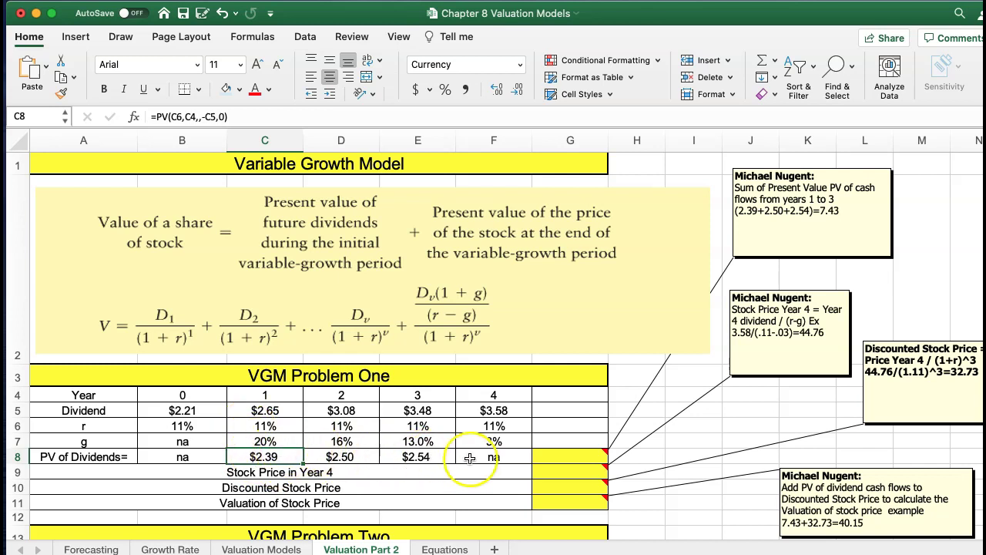
click(425, 456)
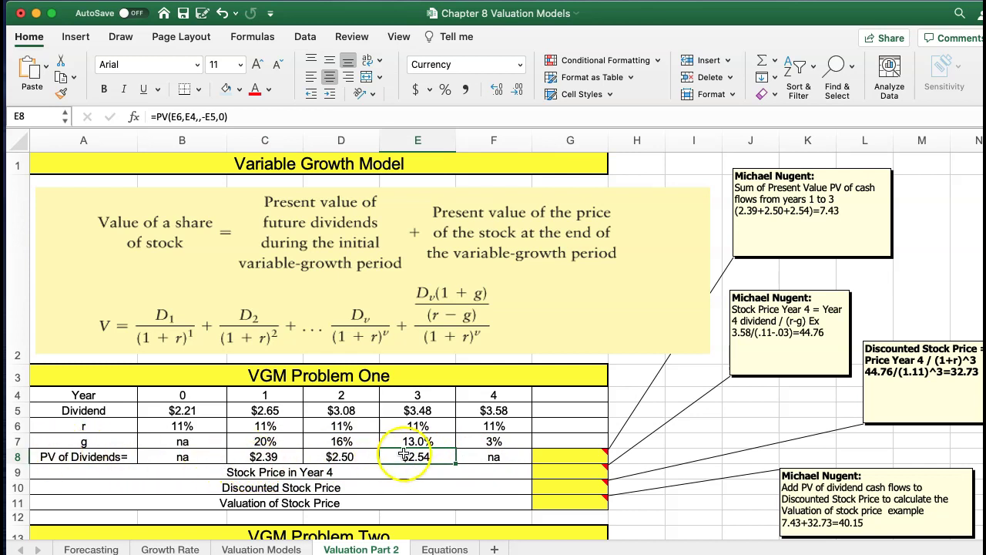
Total the present values of the year 1 to 3 dividends in G8 with =SUM(C8:E8).
click(550, 455)
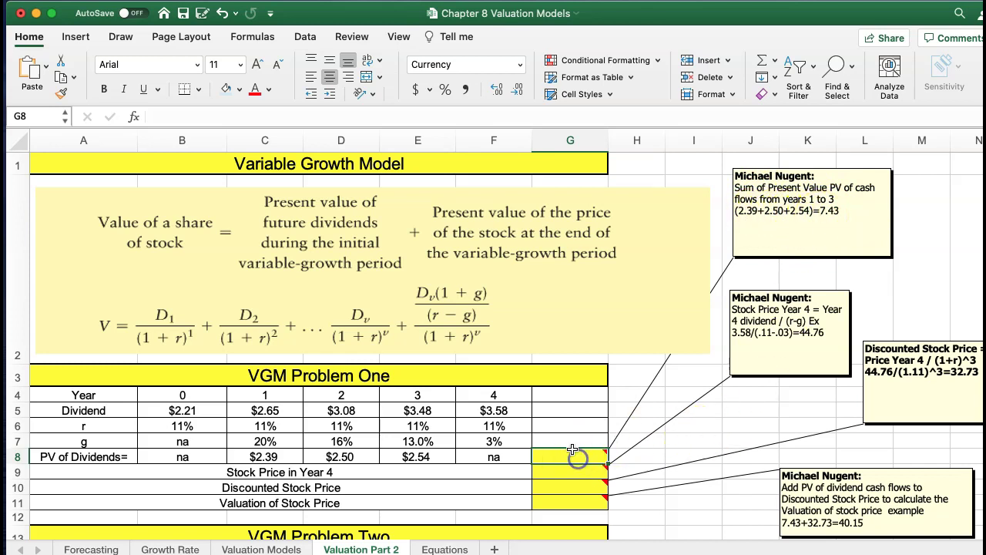
text(sum)
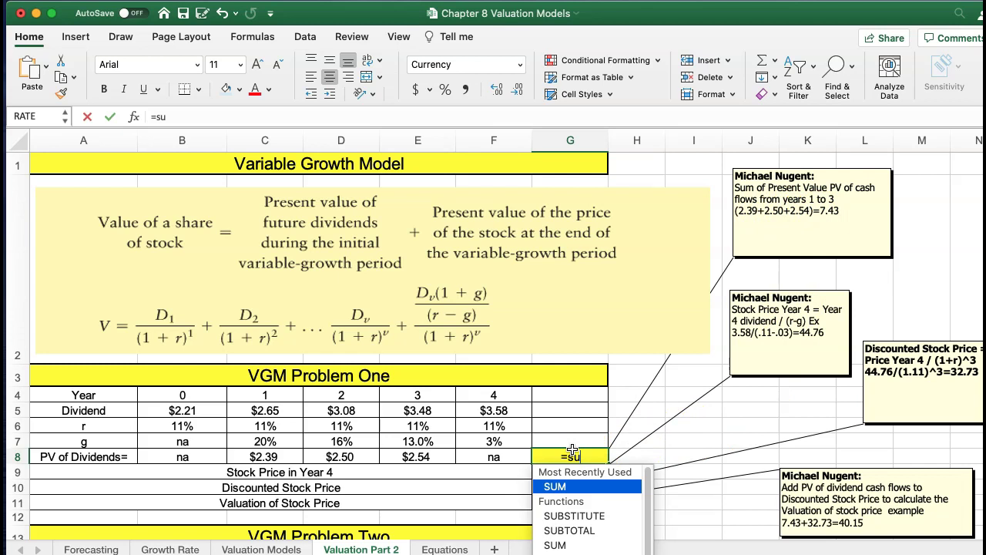
double_click(555, 486)
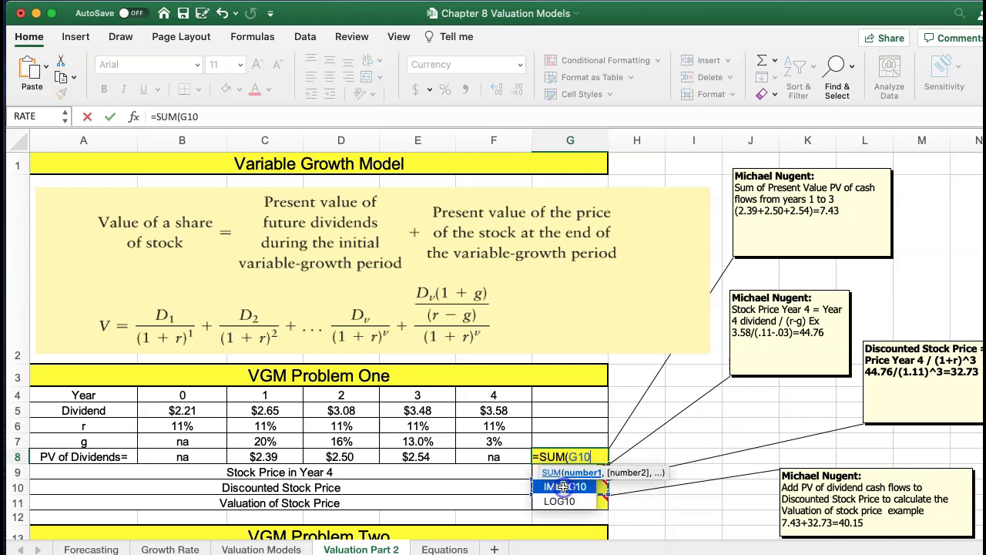
drag(292, 456, 406, 458)
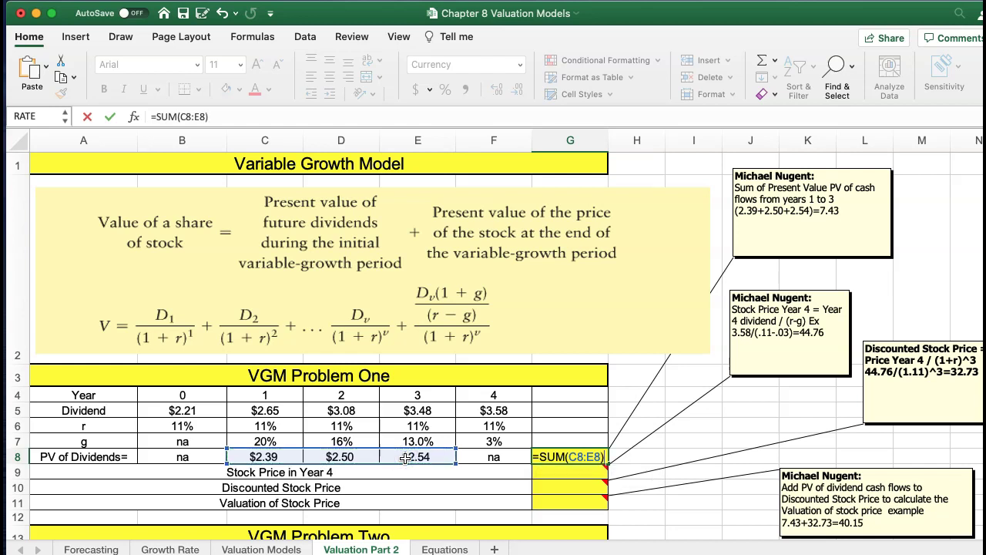
key(Return)
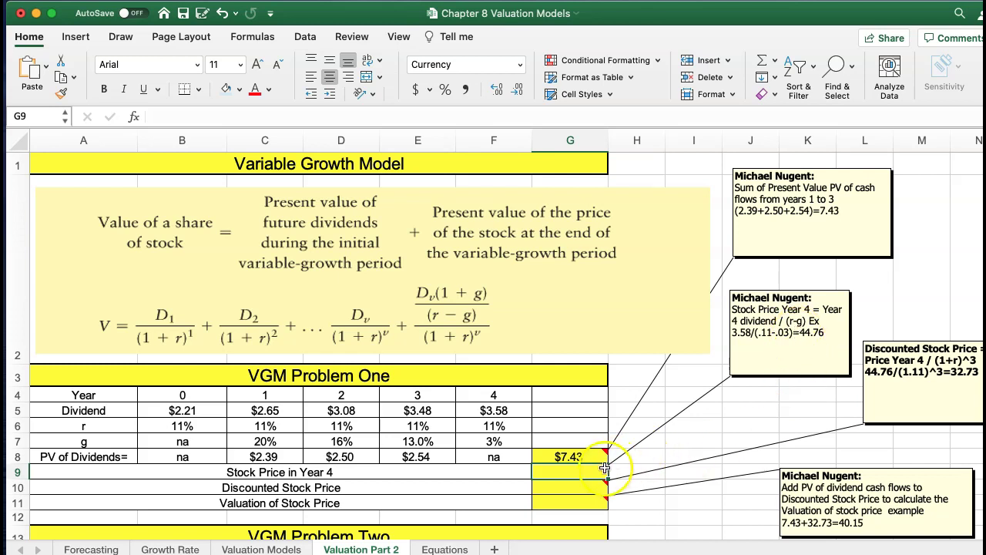
Calculate the Stock Price in Year 4 in G9 with the formula =F5/(F6-F7).
text(+)
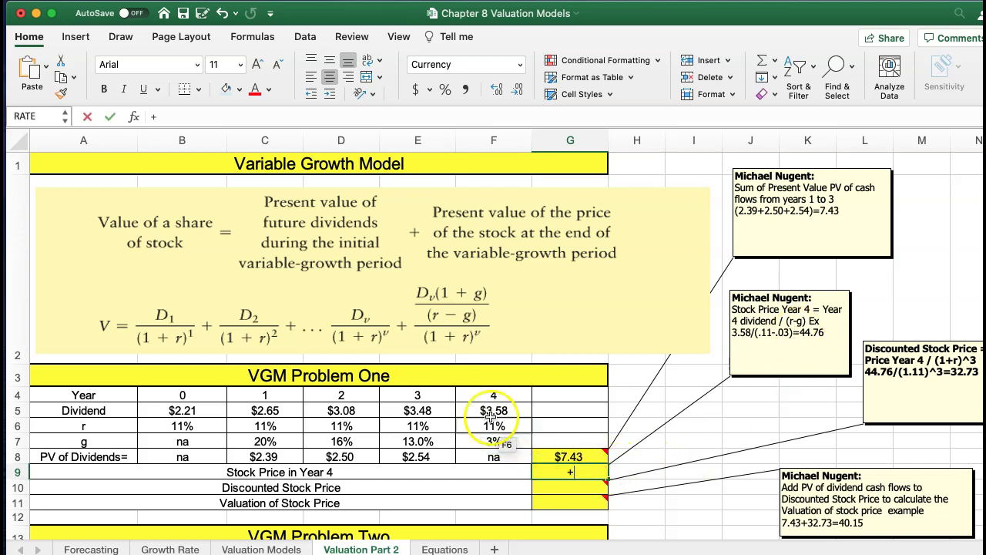
drag(484, 414, 486, 410)
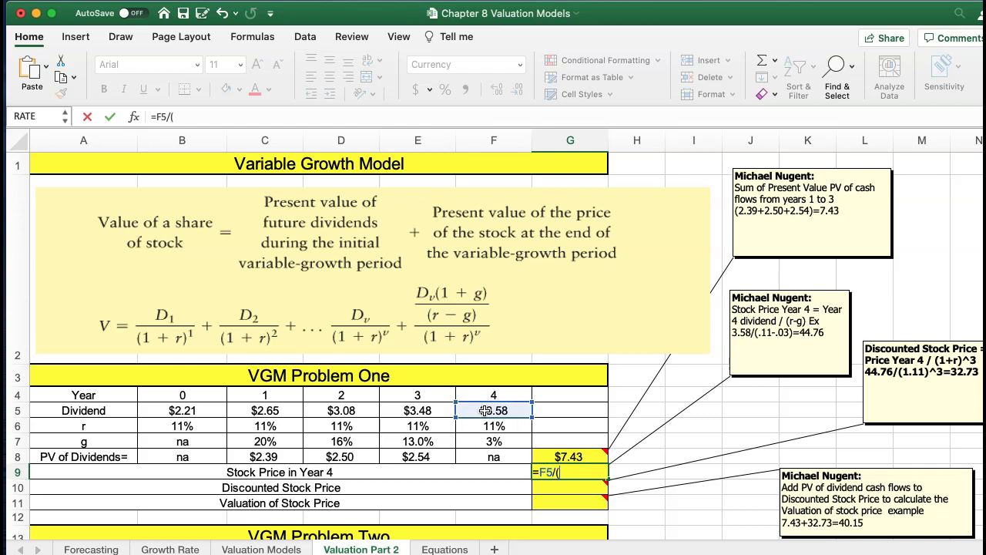
click(482, 425)
click(479, 441)
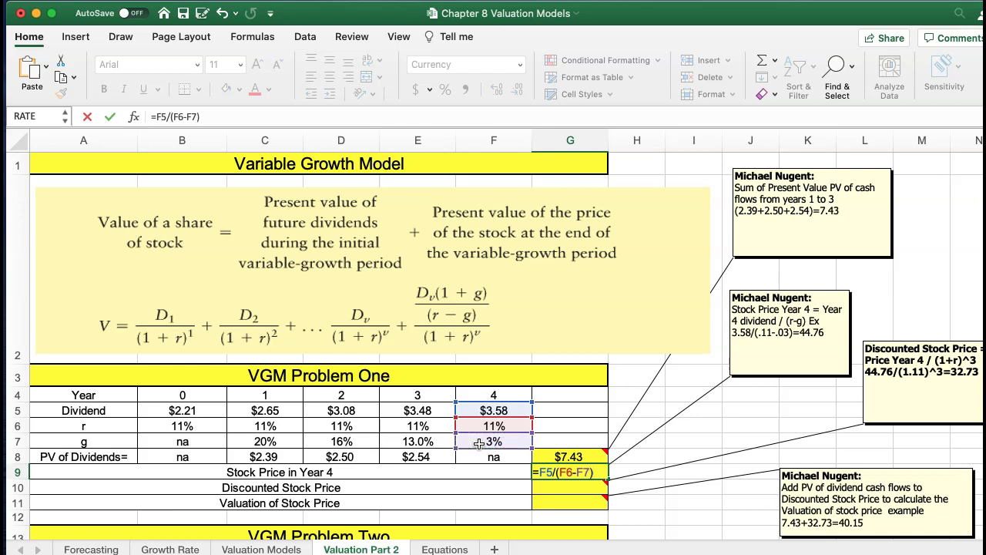
key(Return)
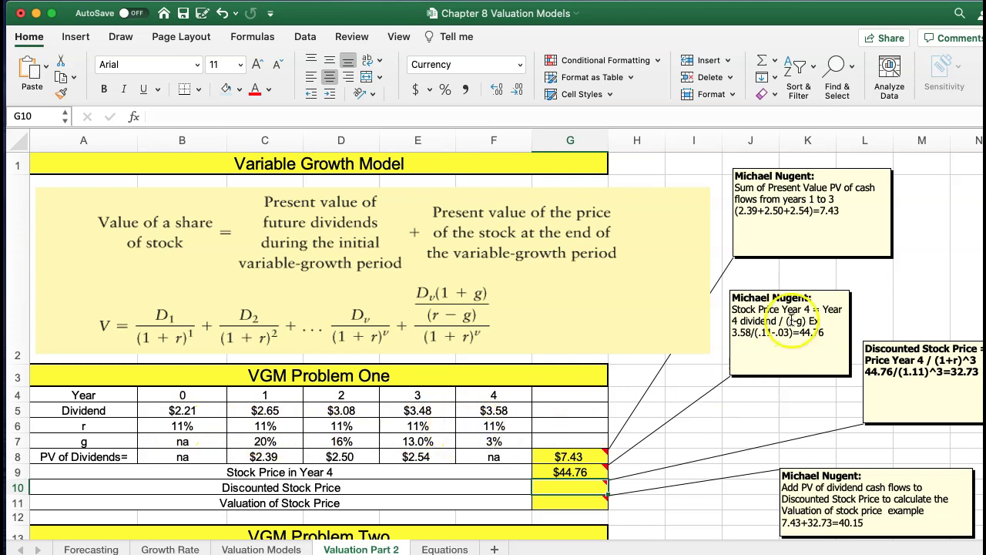
Move the Discounted Stock Price comment closer to the table and shorten the Stock Price Year 4 comment box.
click(934, 361)
drag(933, 342, 858, 370)
click(733, 343)
drag(788, 377, 788, 352)
Calculate the Discounted Stock Price in G10 with the formula +G9/(1.11)^3.
click(569, 488)
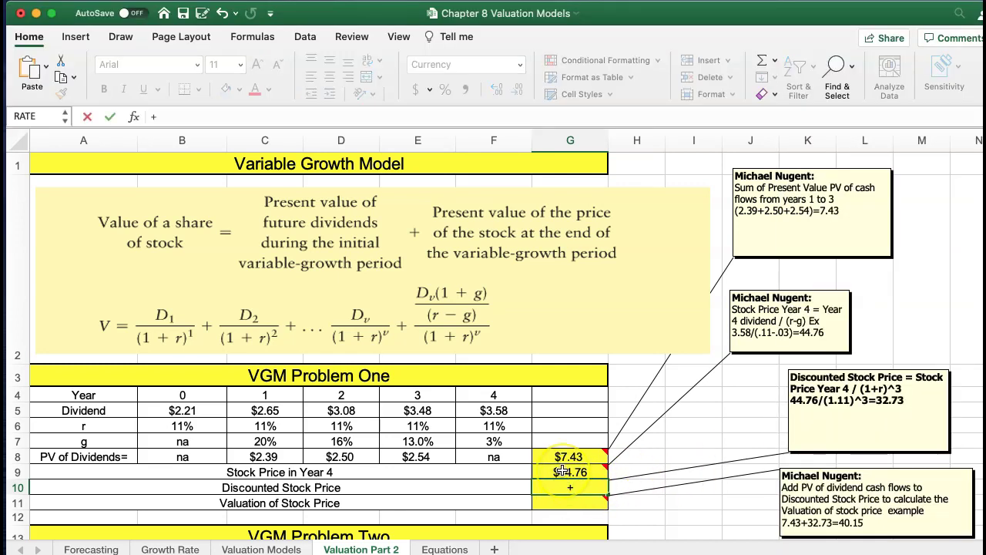
click(563, 472)
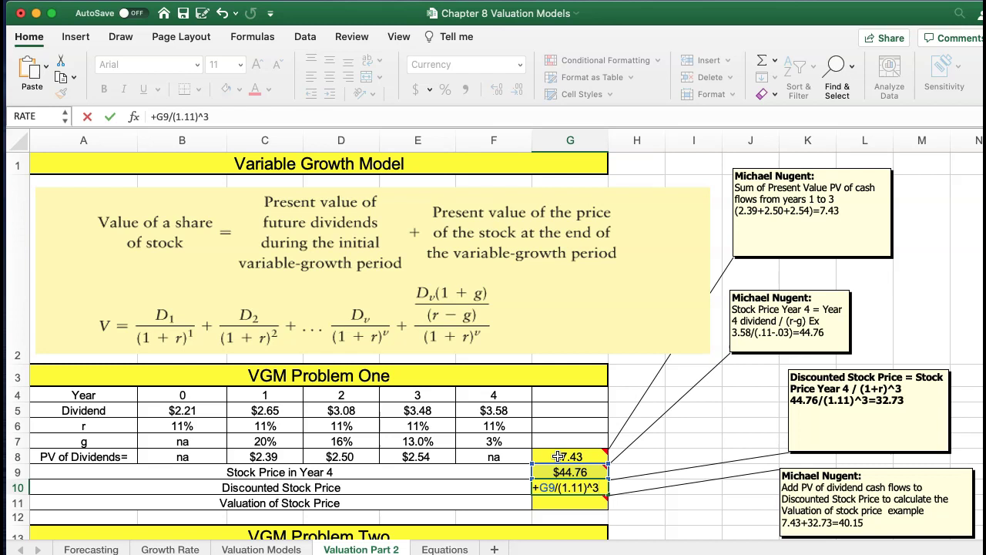
key(Return)
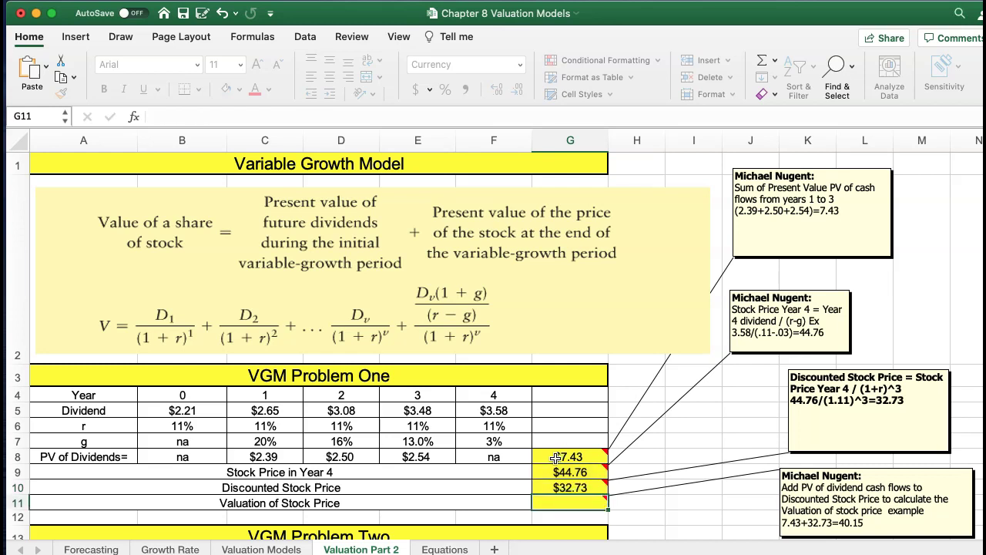
click(558, 487)
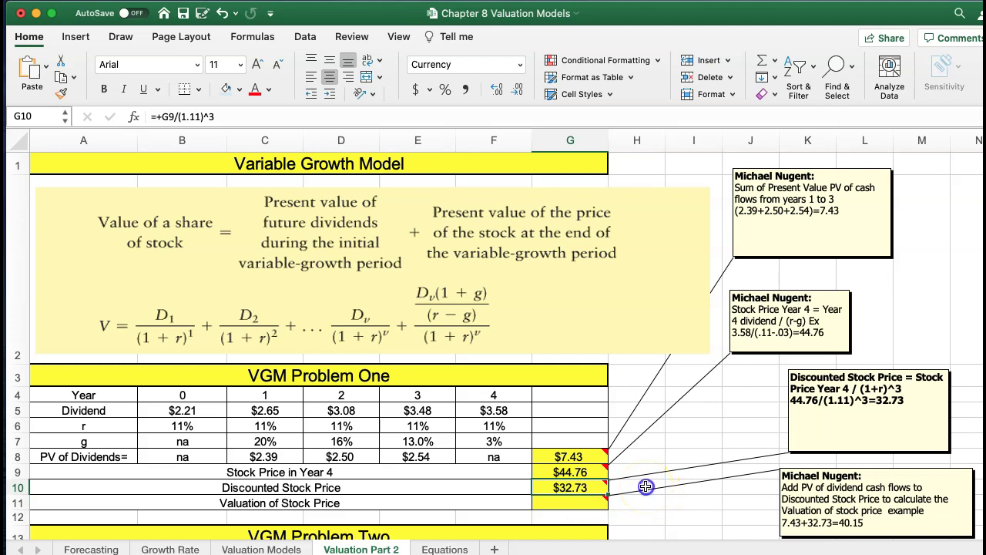
click(646, 486)
click(254, 36)
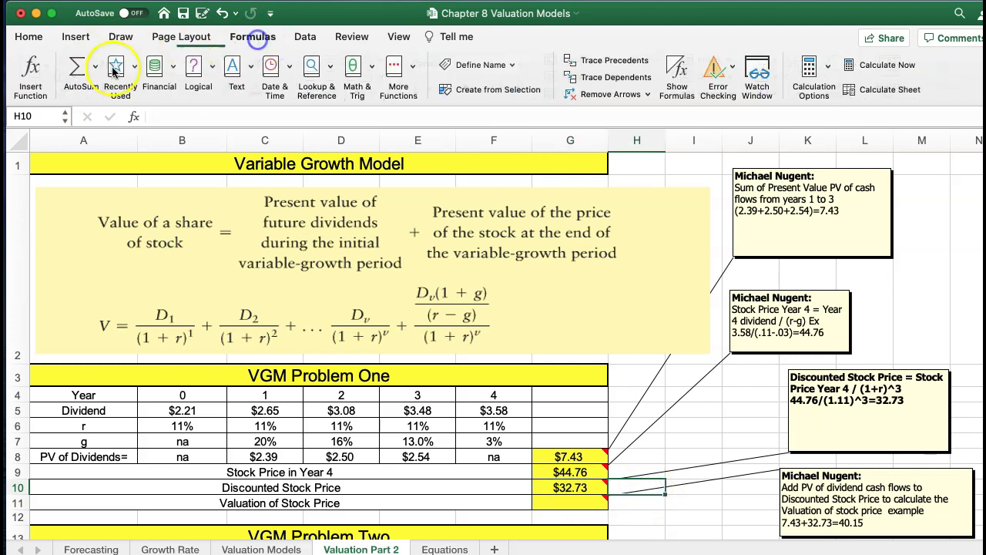
click(31, 71)
click(818, 218)
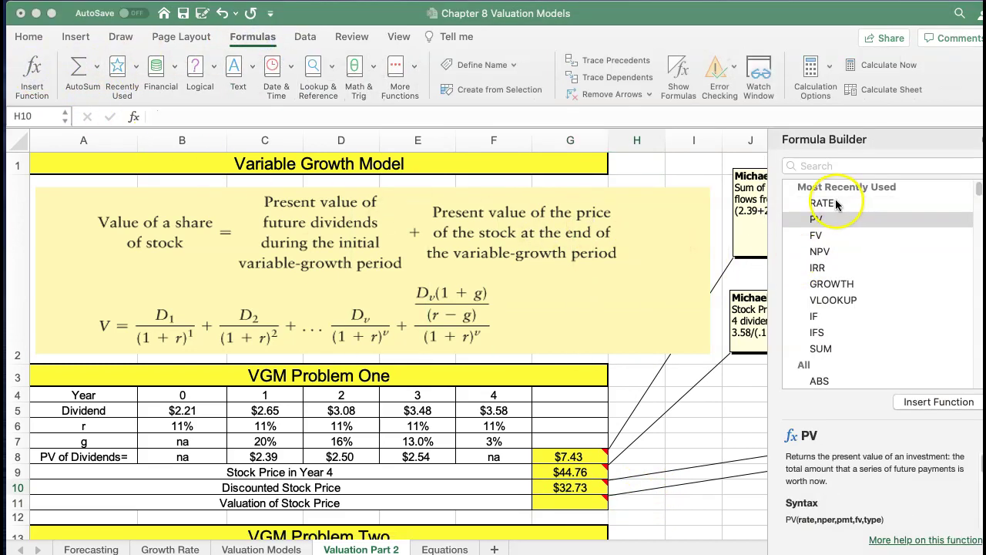
double_click(836, 203)
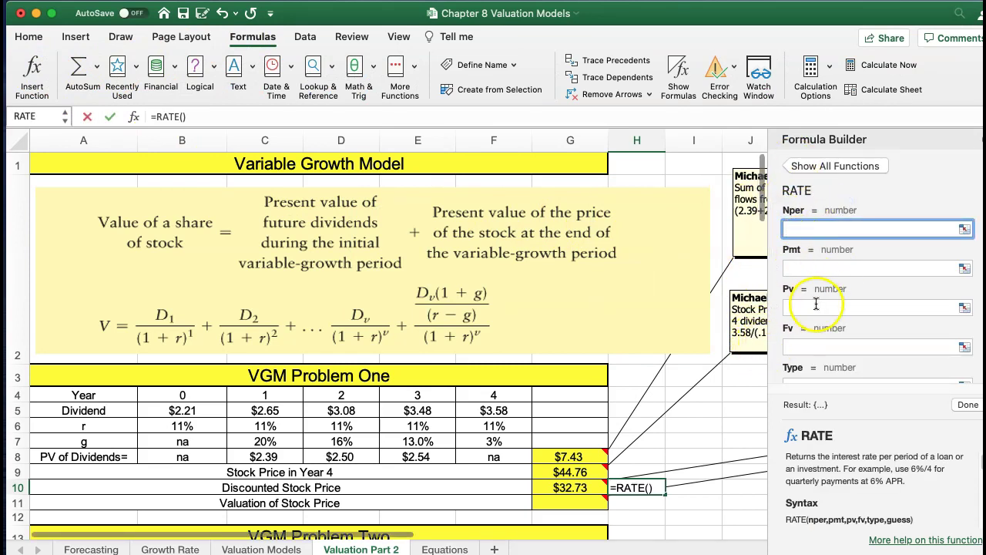
click(37, 69)
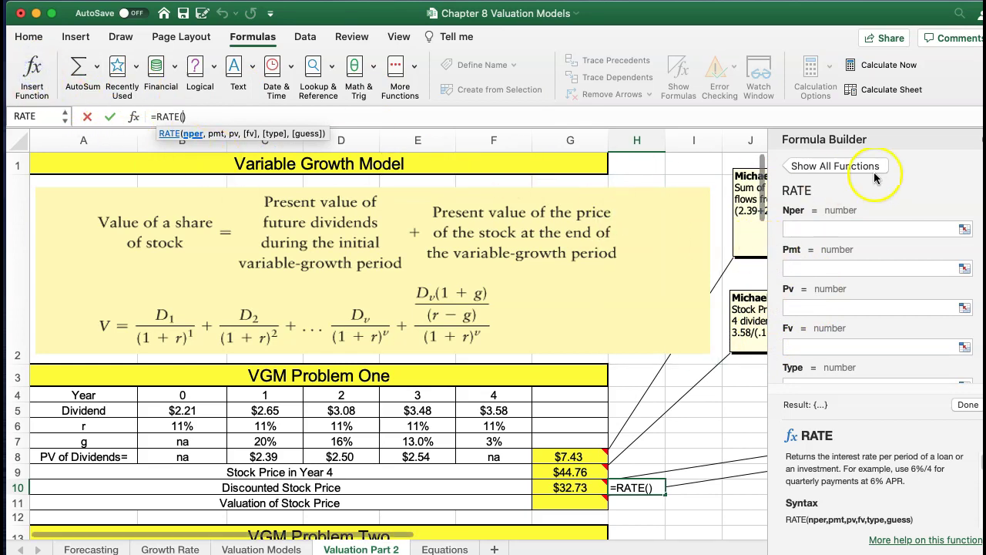
key(Escape)
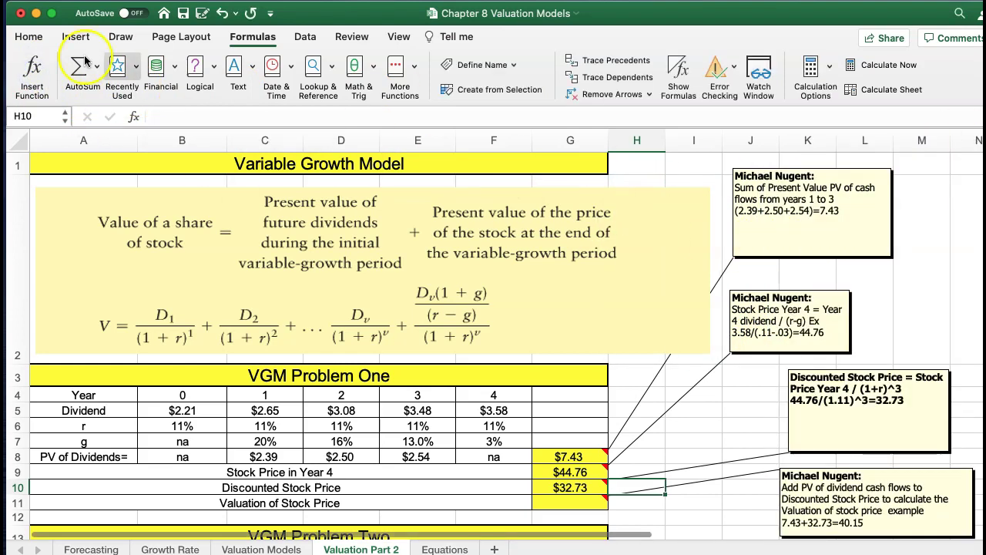
Build a check of the discounted stock price in H10 with the PV function: rate F6, 3 periods, future value G9.
click(33, 69)
double_click(815, 220)
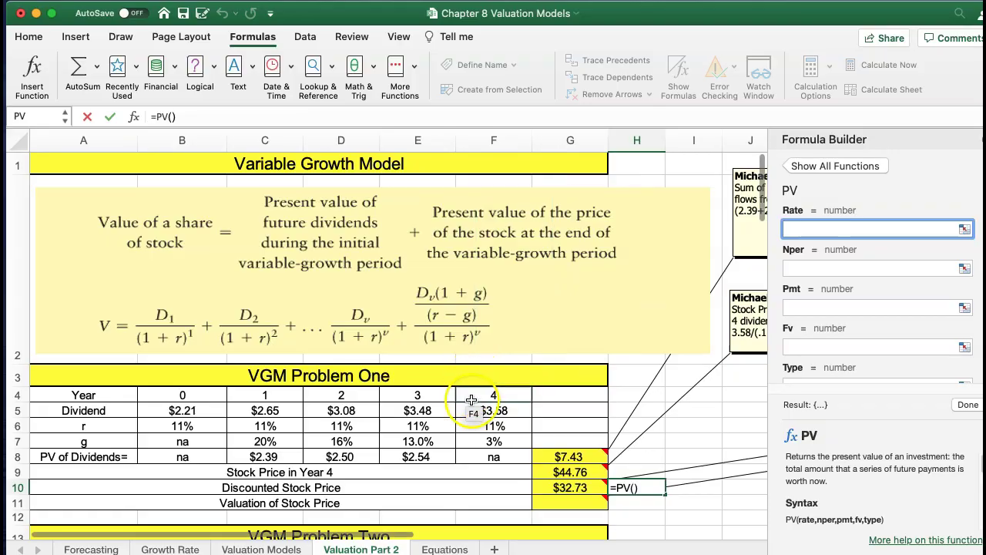
click(493, 426)
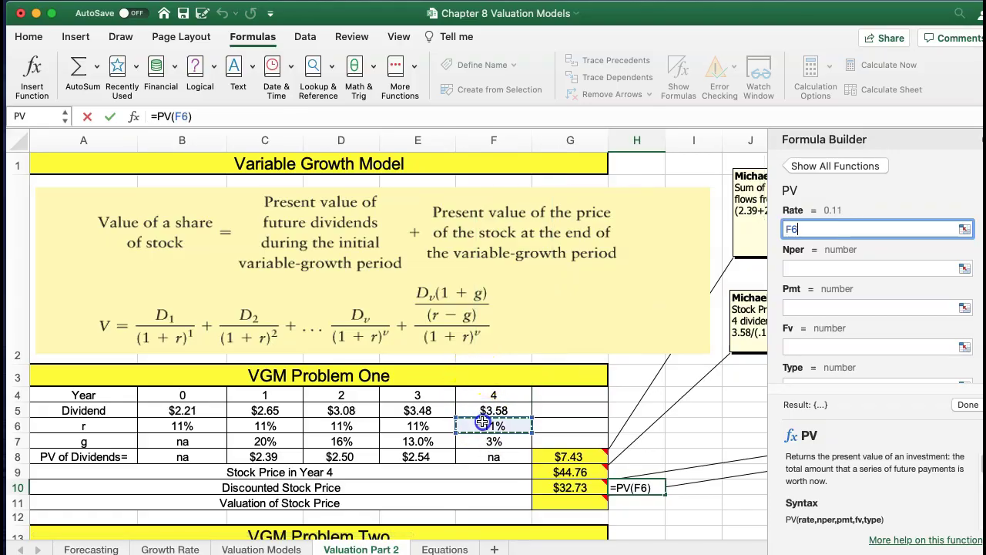
click(799, 266)
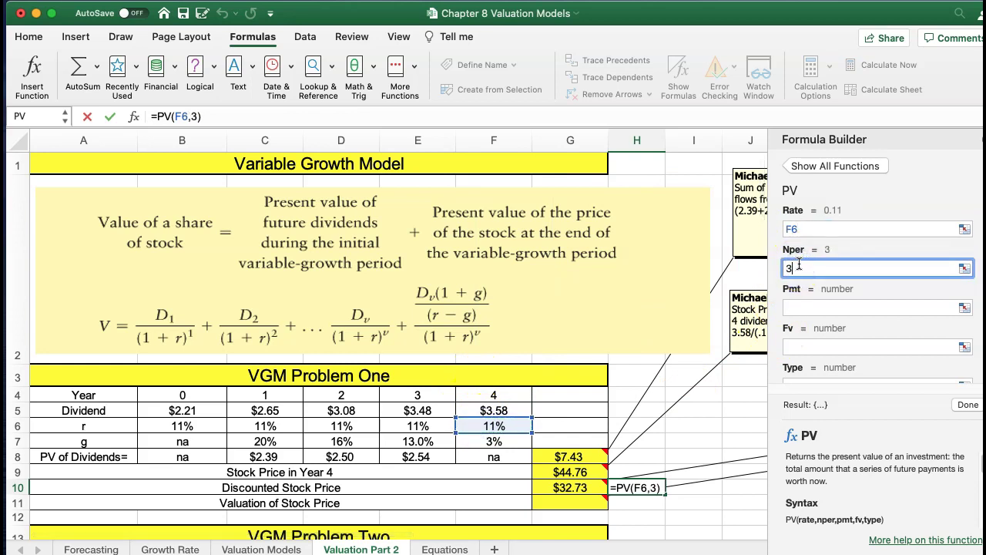
click(805, 342)
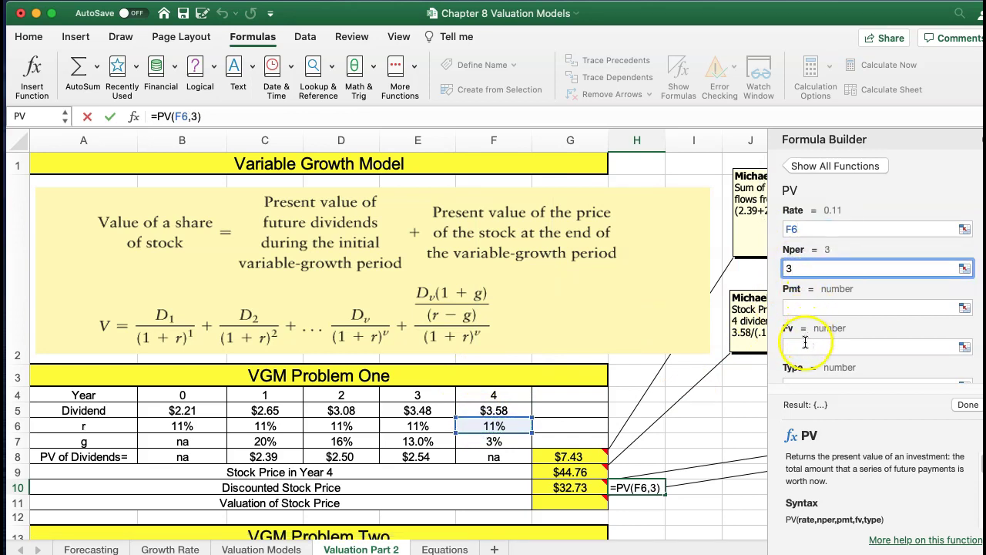
click(805, 344)
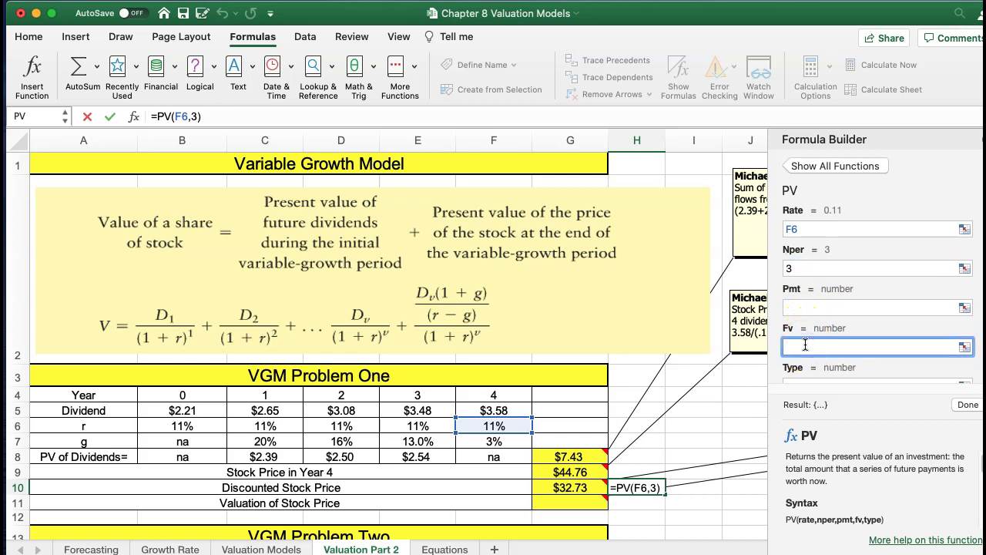
click(567, 468)
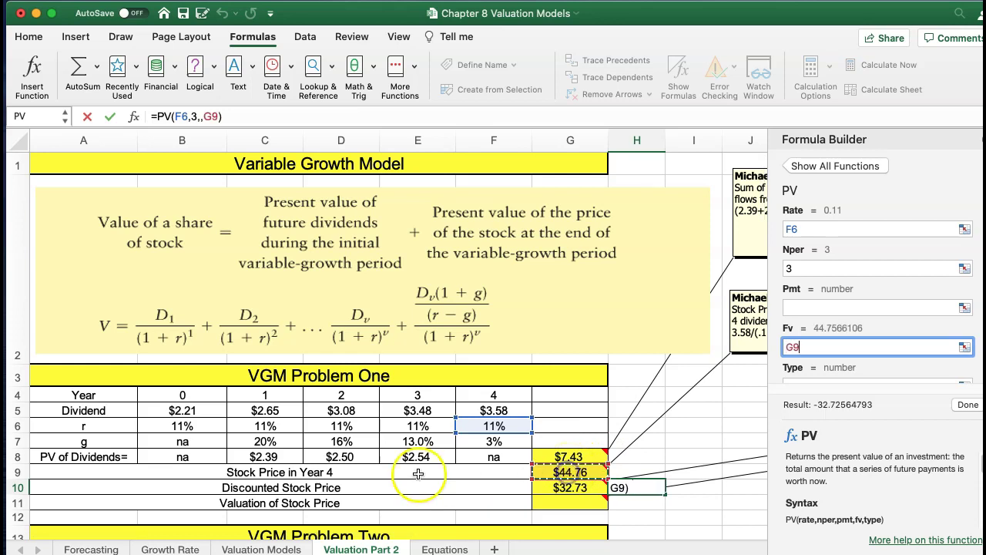
Change the future value in H10's PV function to -G9, complete the check, and undo the entry.
click(840, 422)
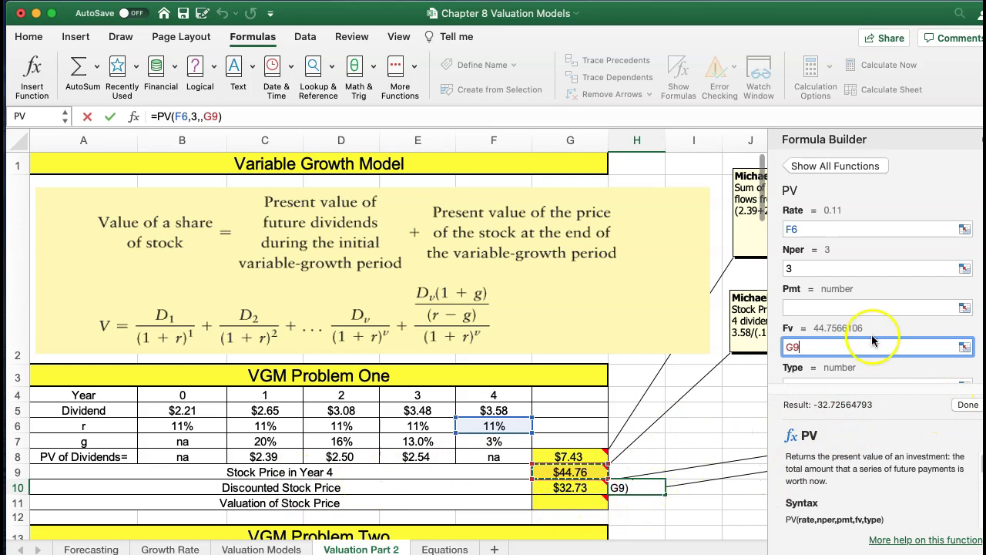
drag(820, 346, 785, 350)
click(784, 348)
text(-)
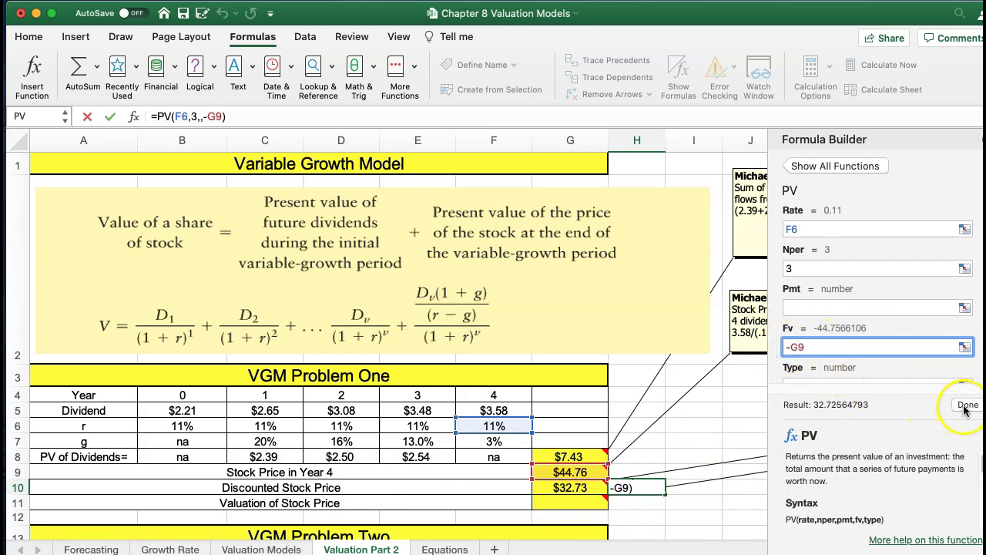
click(966, 404)
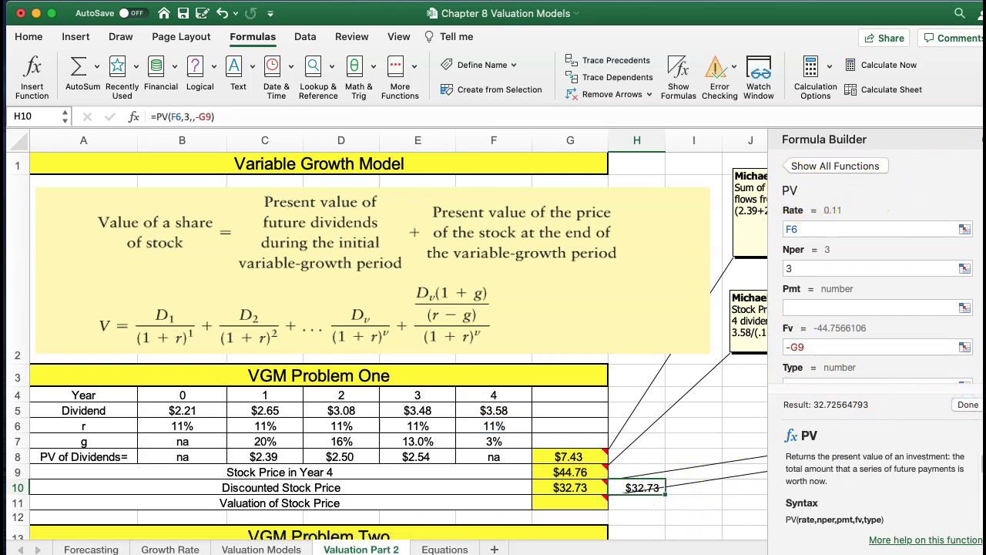
click(977, 139)
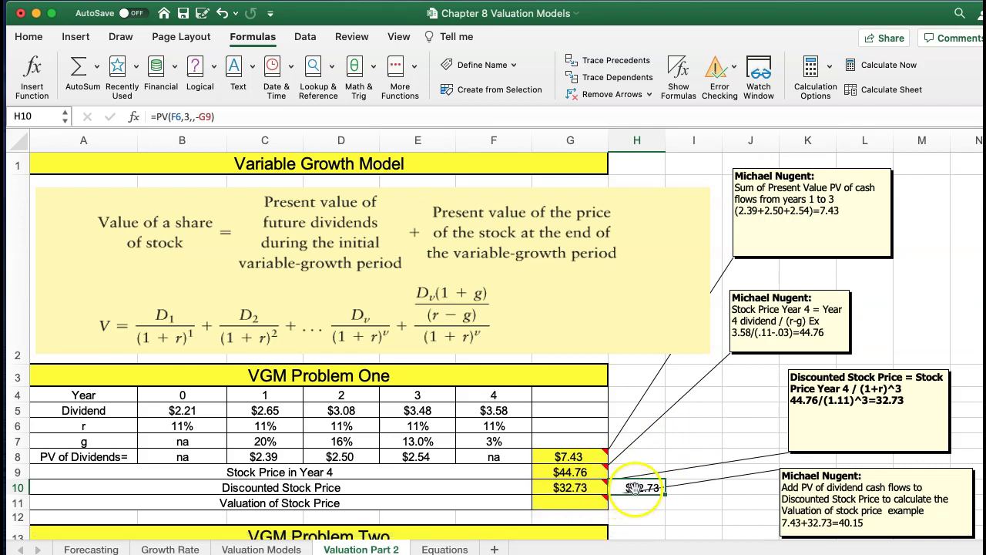
key(ctrl+z)
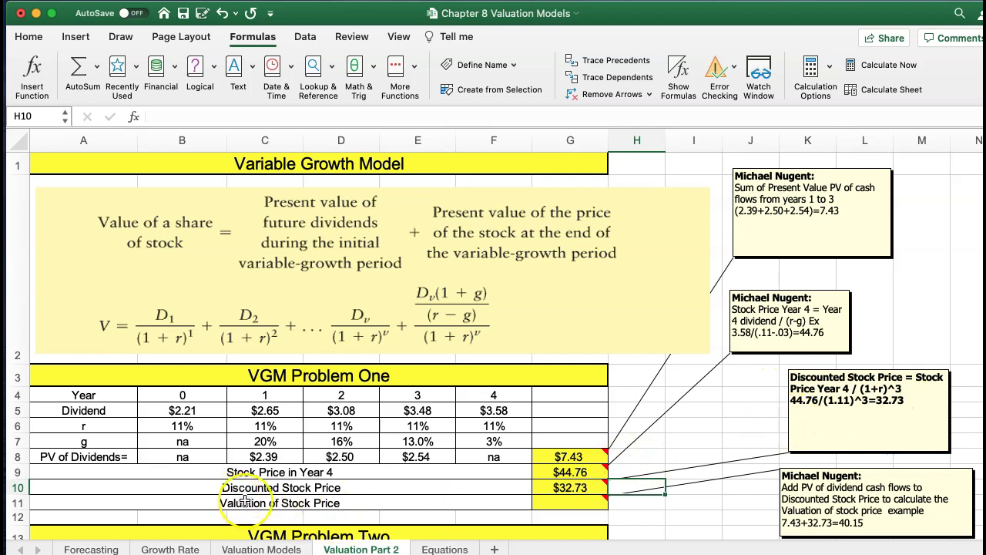
Calculate the Valuation of Stock Price in G11 with the formula =G8+G10.
click(560, 499)
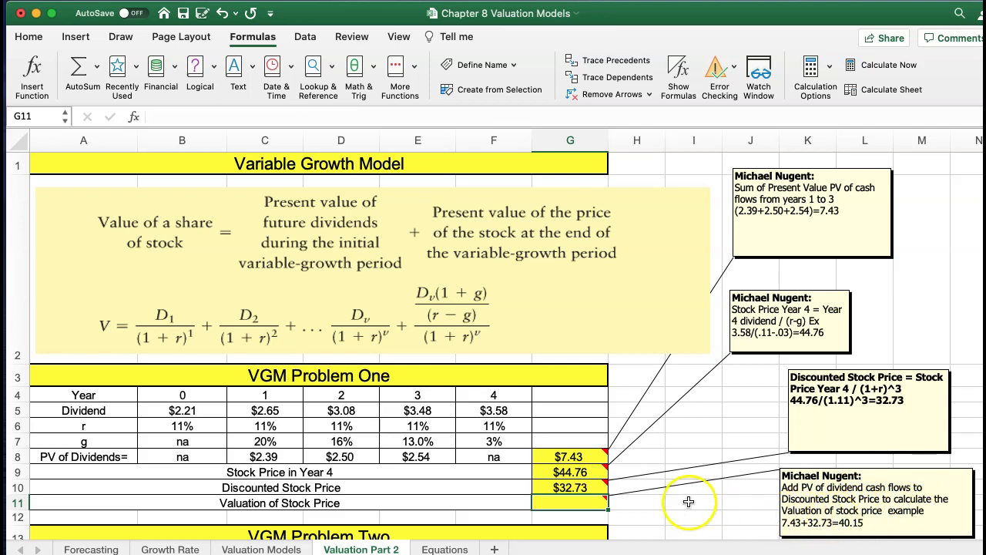
key(Return)
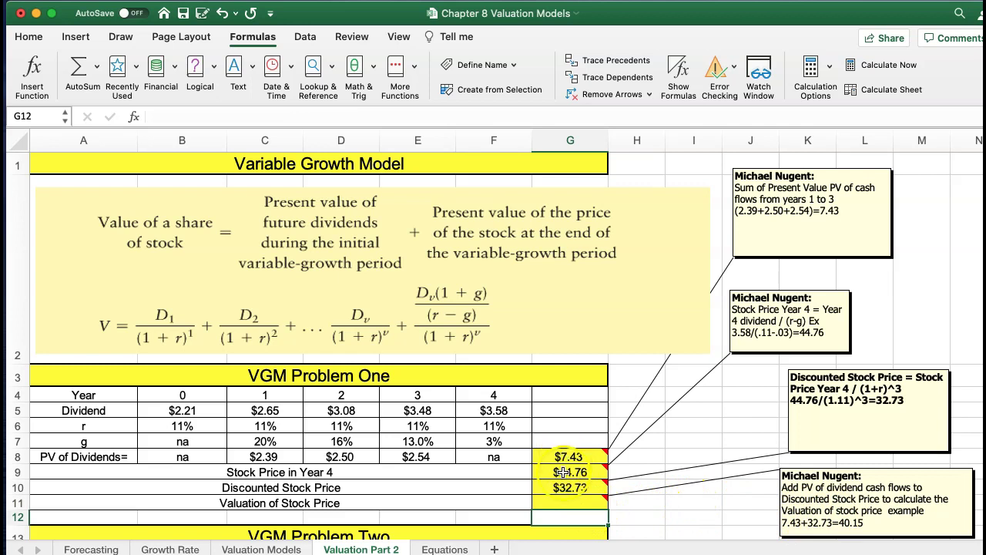
click(561, 503)
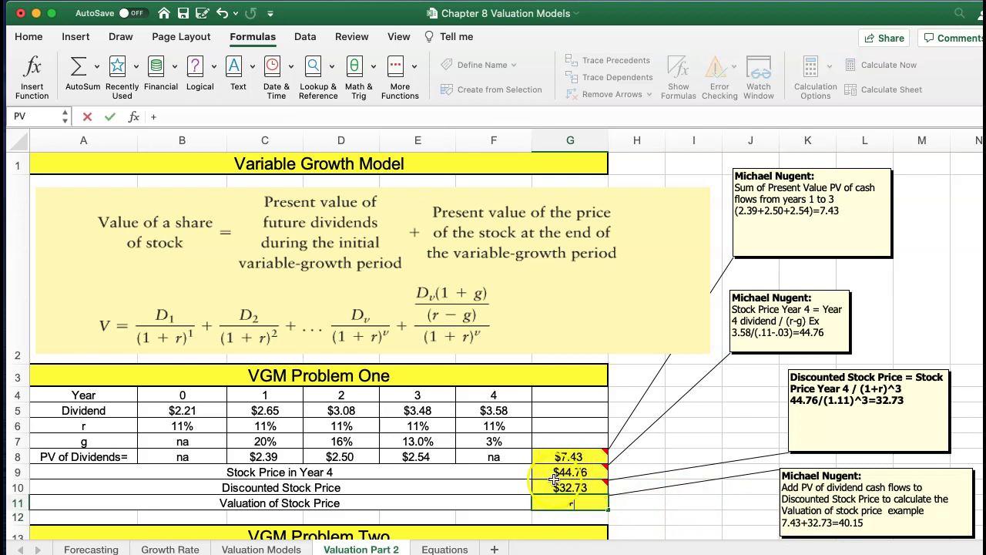
text(=)
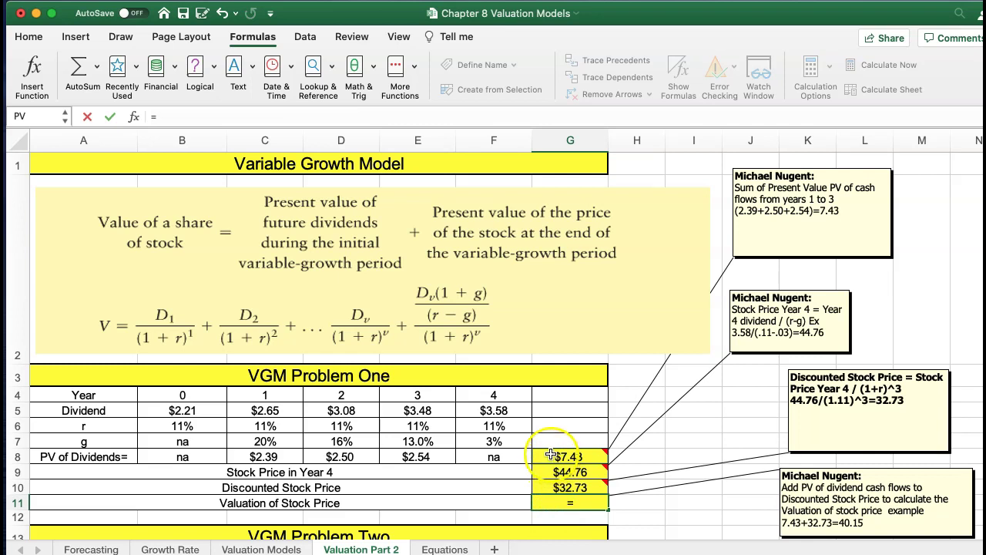
click(550, 455)
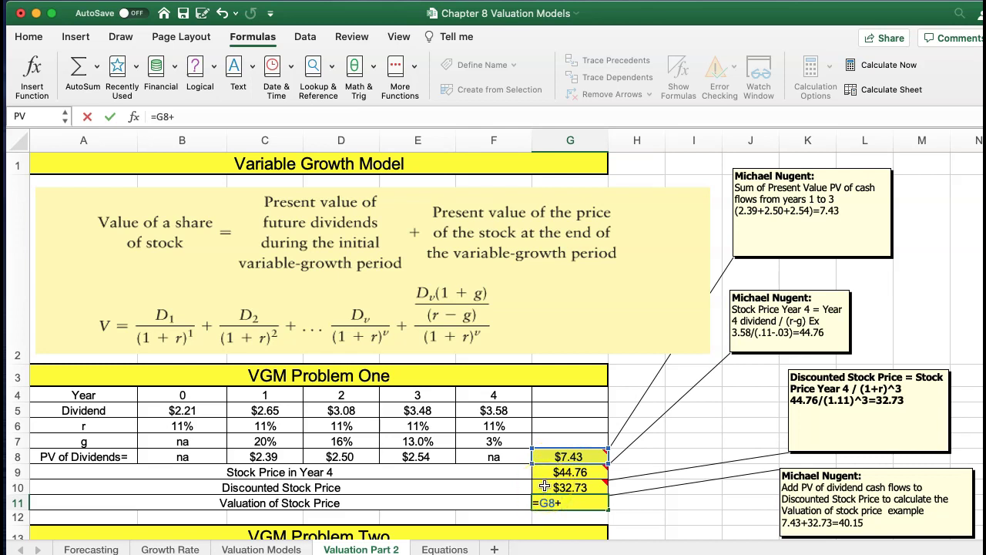
click(544, 486)
key(Return)
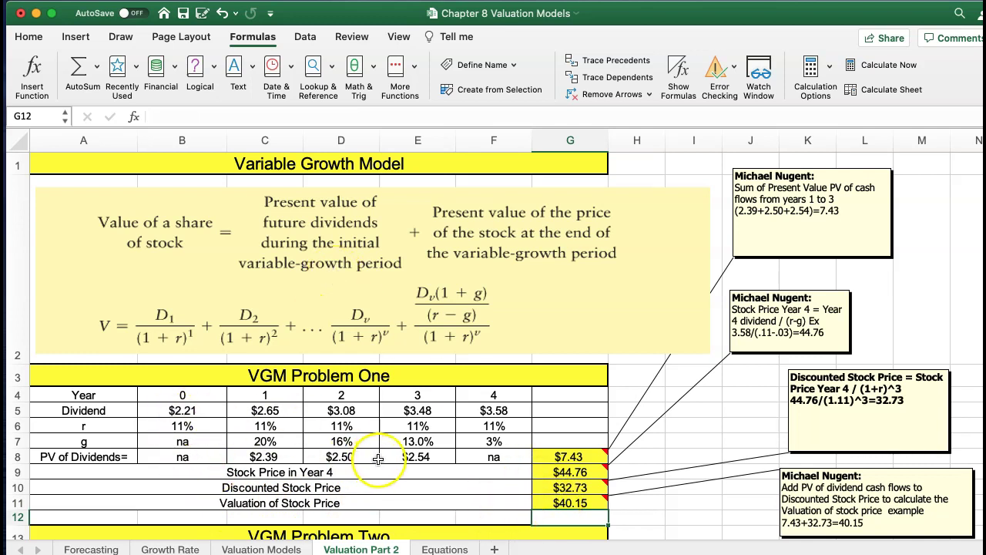
Review the year 4 growth rate in VGM Problem One and look over the VGM Problem Two table.
click(493, 441)
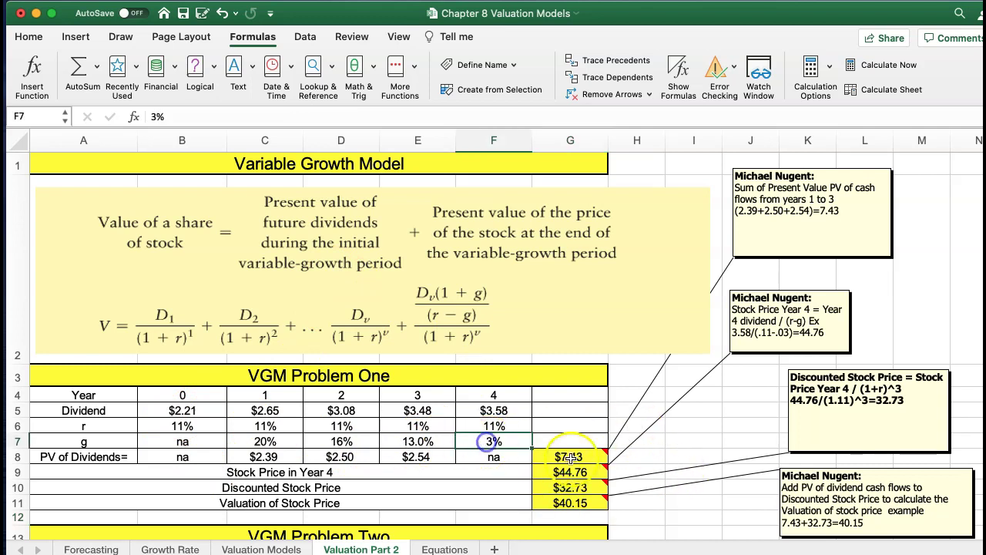
scroll(578, 454, down, 5)
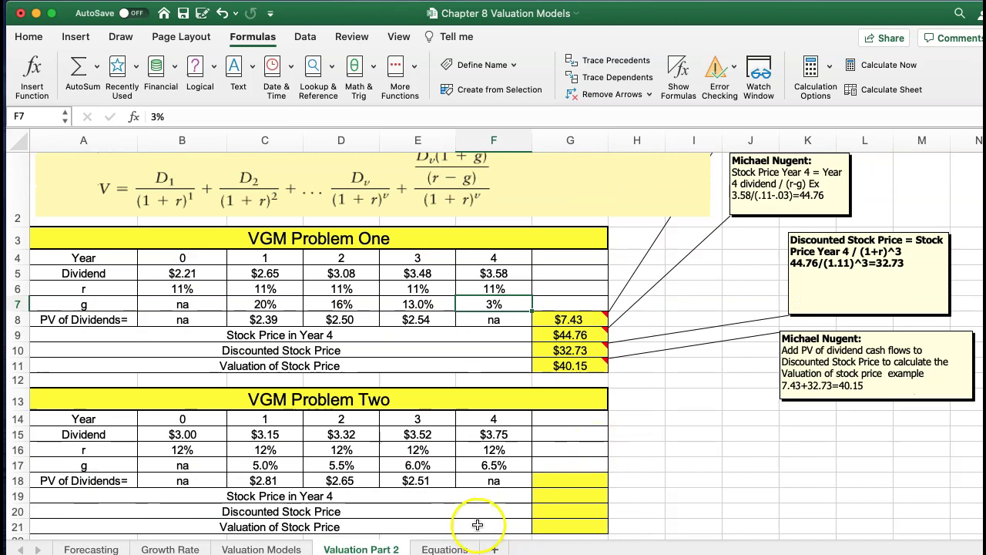
scroll(493, 442, down, 2)
scroll(731, 406, up, 5)
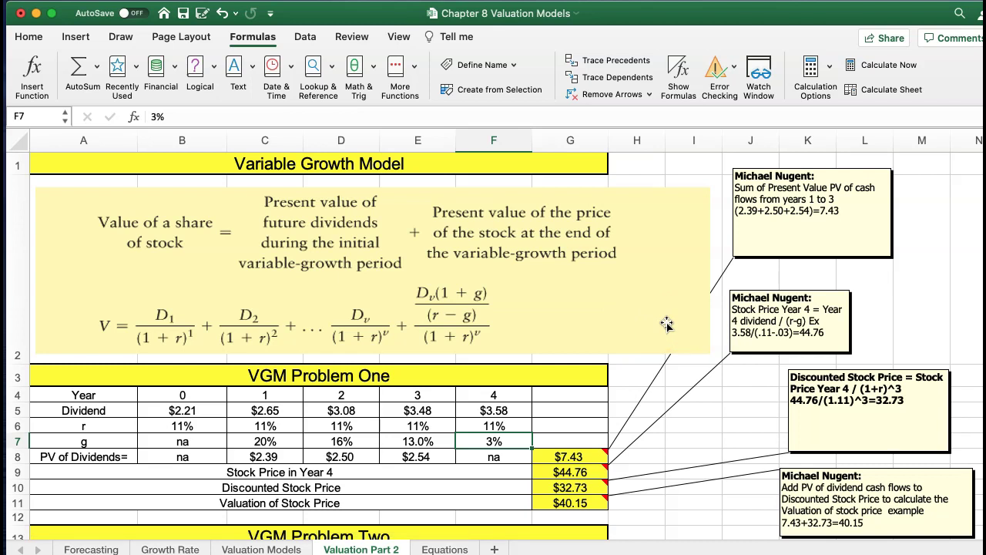
Look through the chapter equations on the Equations sheet and return to the Forecasting sheet.
click(442, 548)
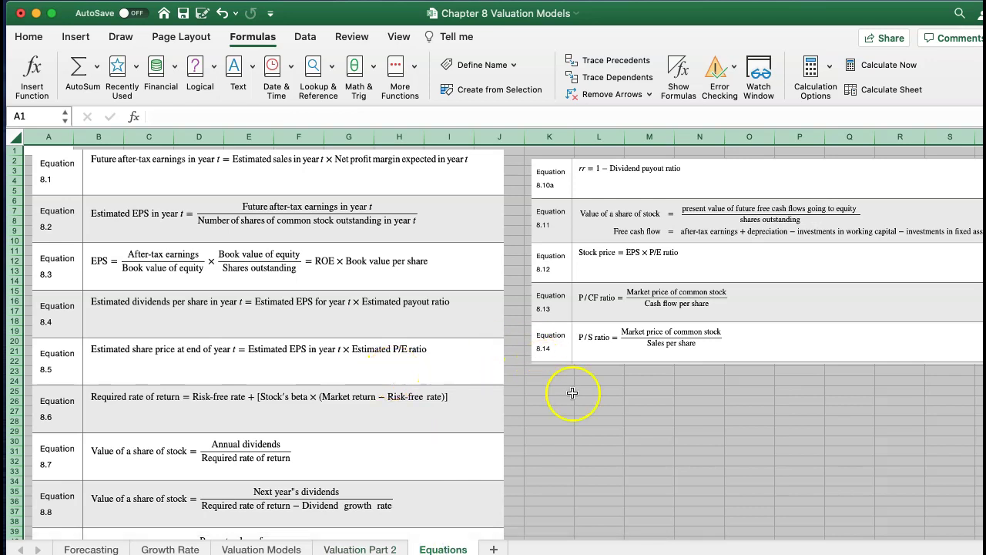
scroll(265, 286, up, 3)
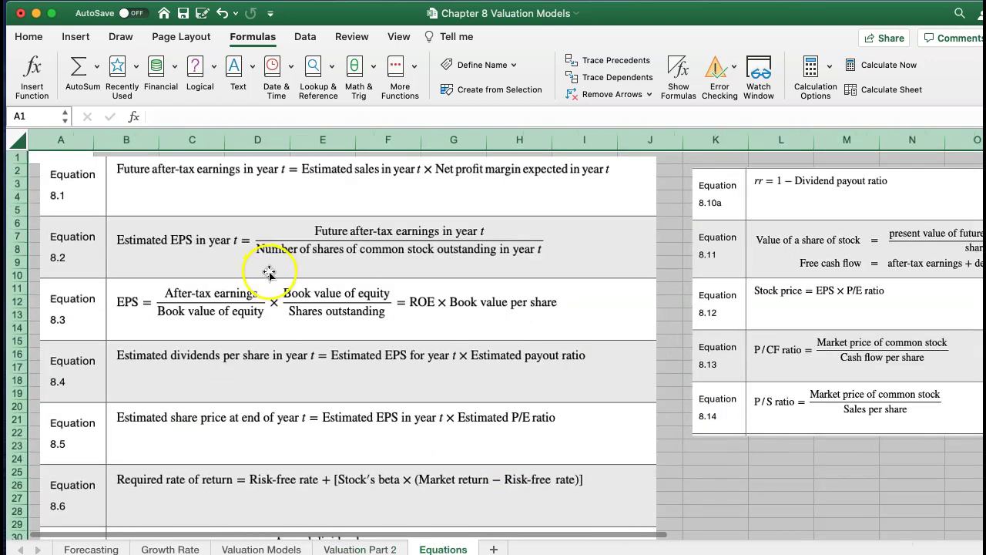
scroll(279, 314, down, 3)
scroll(277, 316, down, 3)
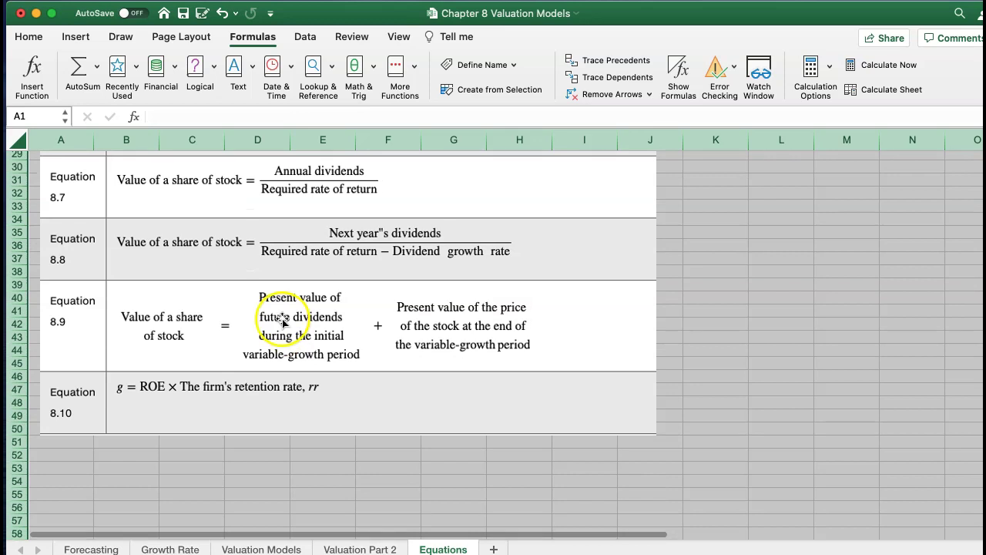
scroll(270, 312, up, 6)
click(89, 547)
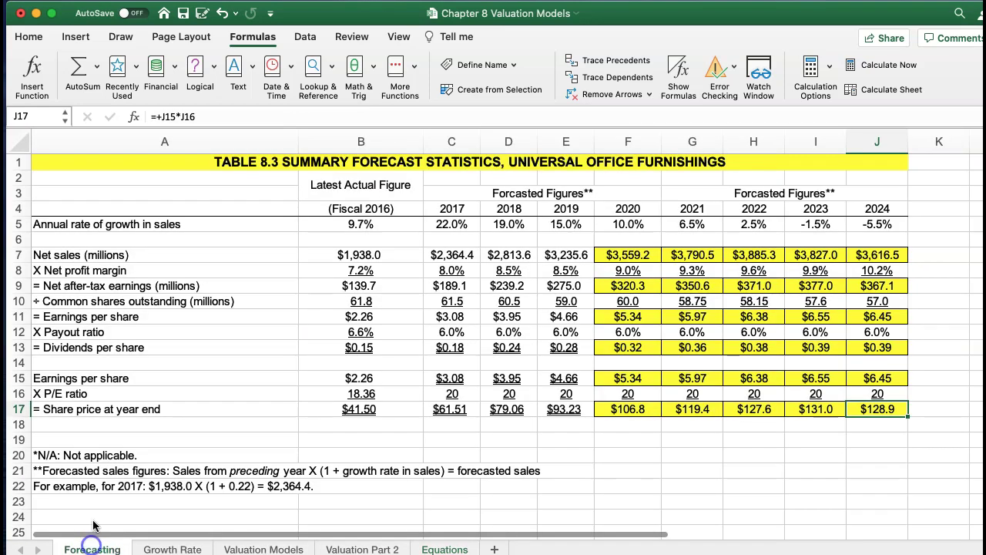